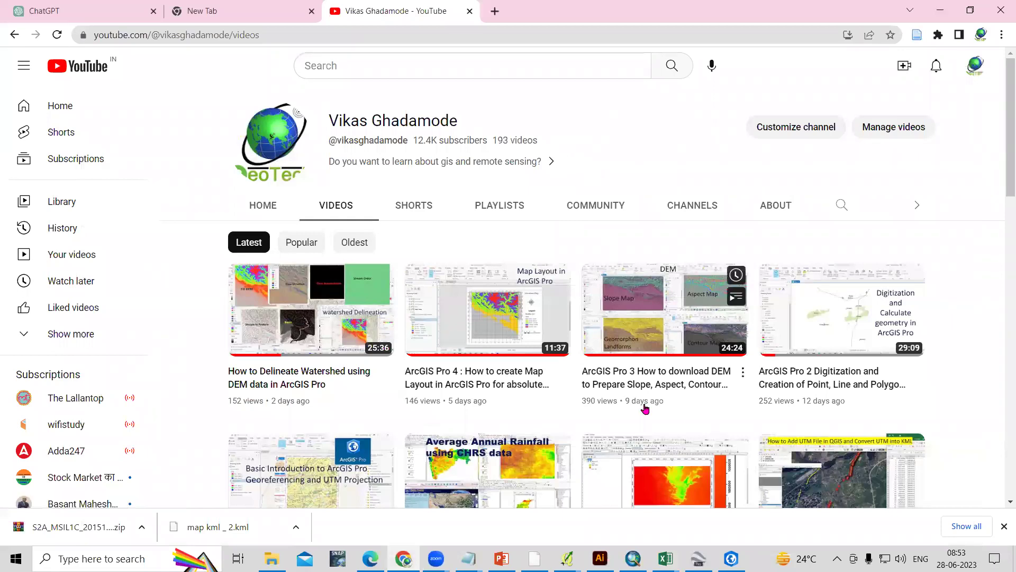
Switch to the Groundwater Level-CGWB workbook in Excel and examine the well coordinates and the monthly groundwater level columns.
mouse_move(666, 558)
click(695, 515)
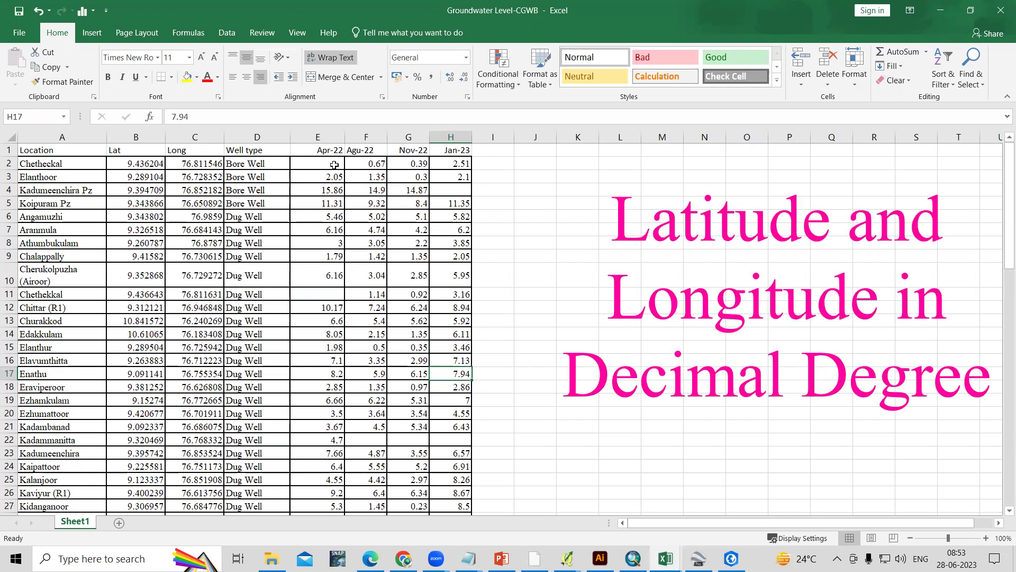
drag(318, 160, 451, 420)
click(357, 201)
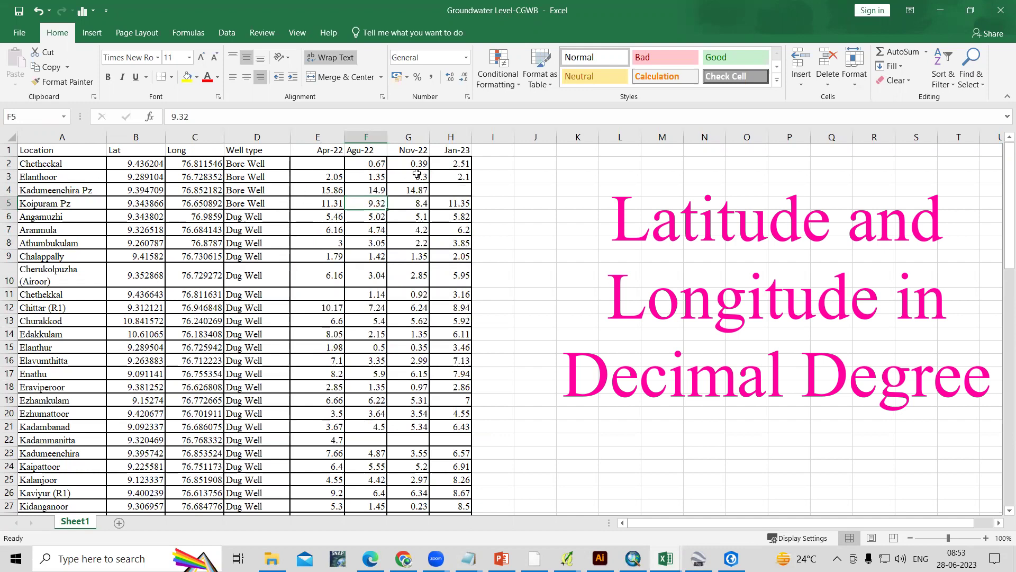
drag(300, 159, 461, 334)
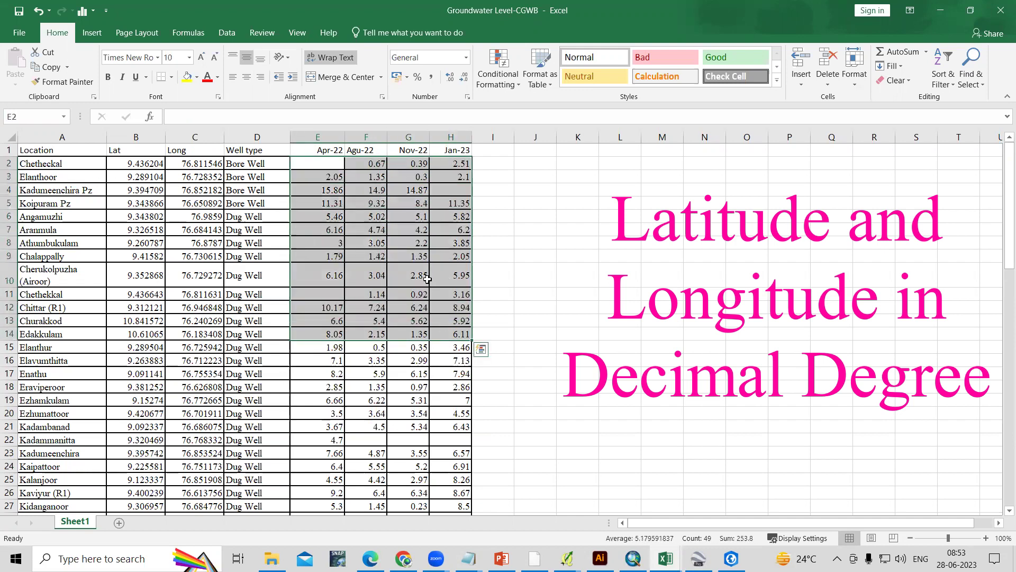
click(428, 277)
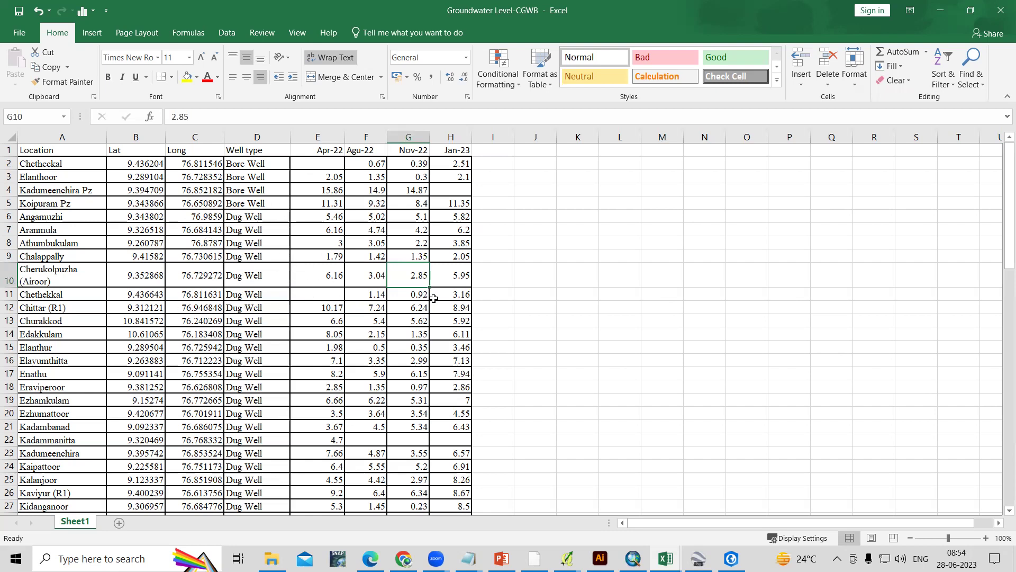
click(938, 10)
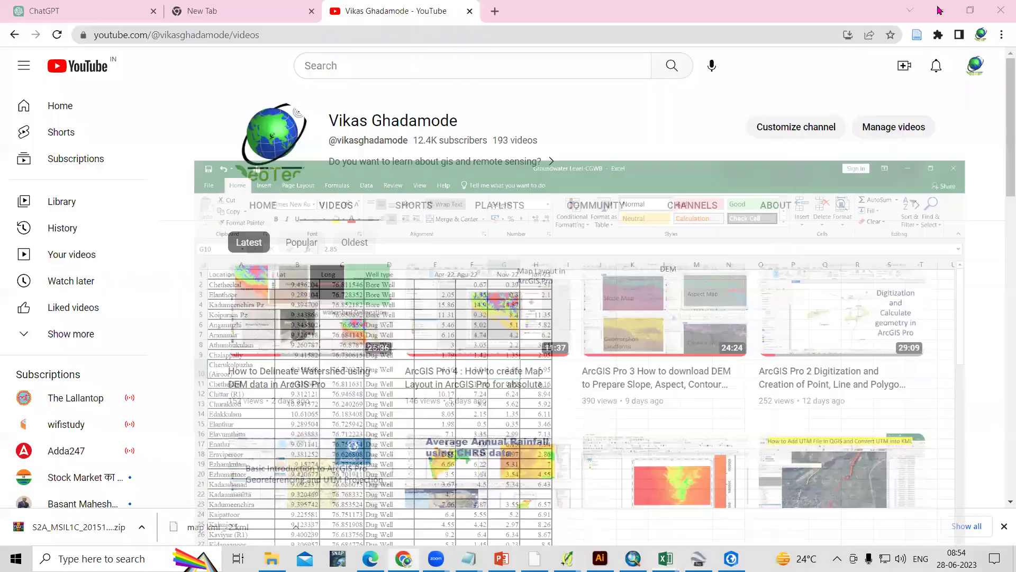
click(744, 505)
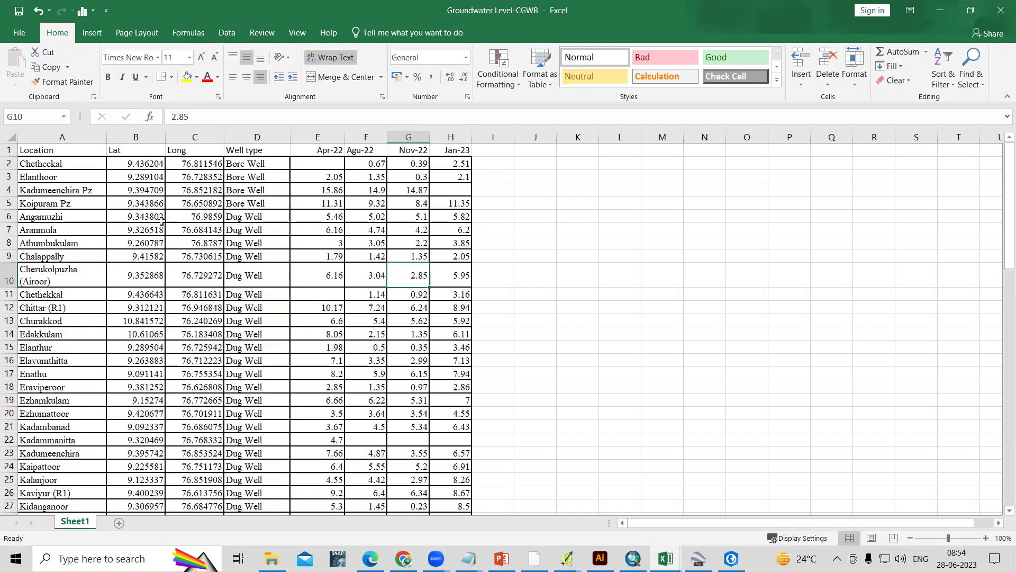
Save a copy of the workbook in the Excel_Sheet folder as CSV (Comma delimited) under the name Groundwater_LEVEL_CSV.
click(17, 35)
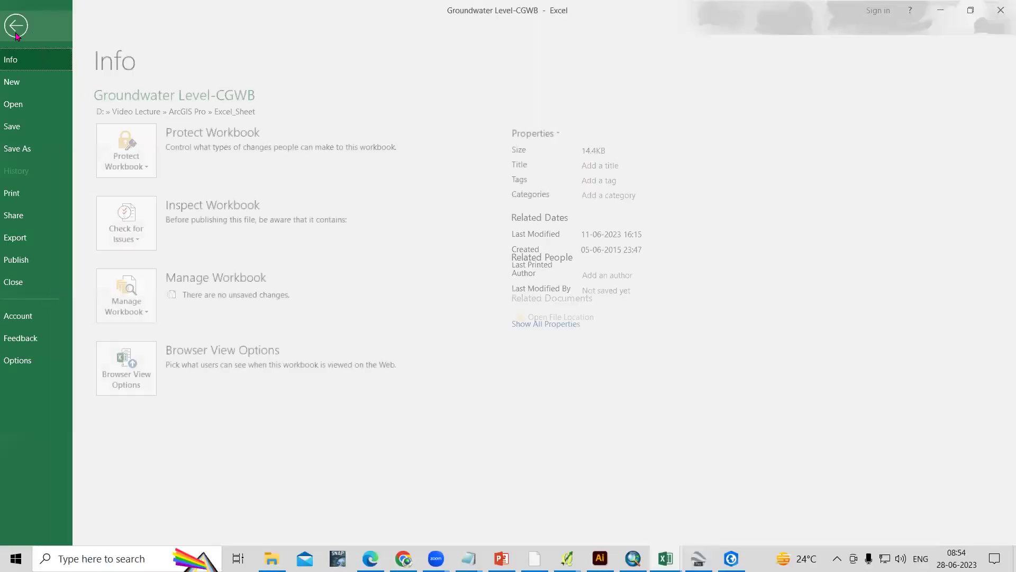
click(34, 158)
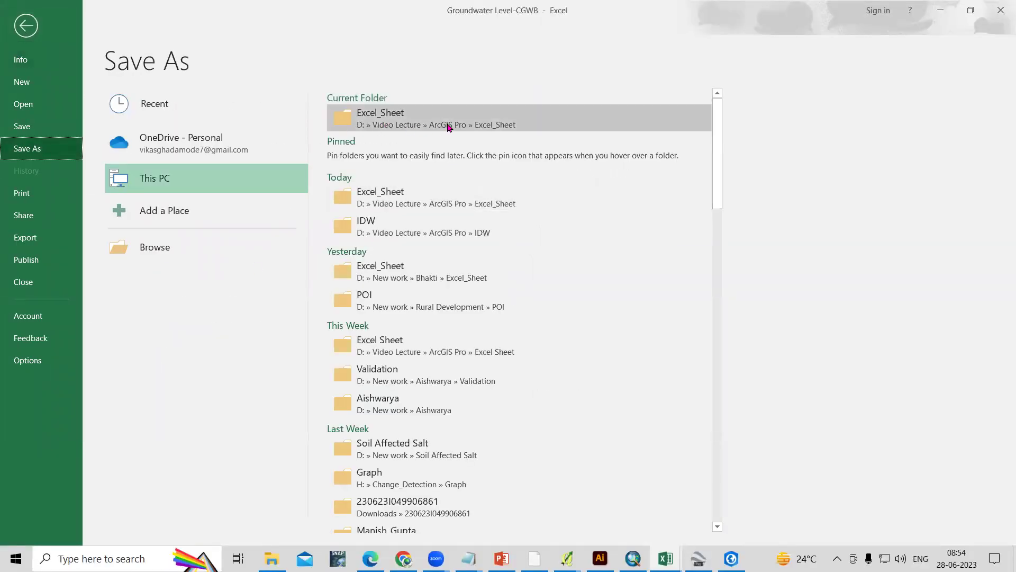
click(453, 121)
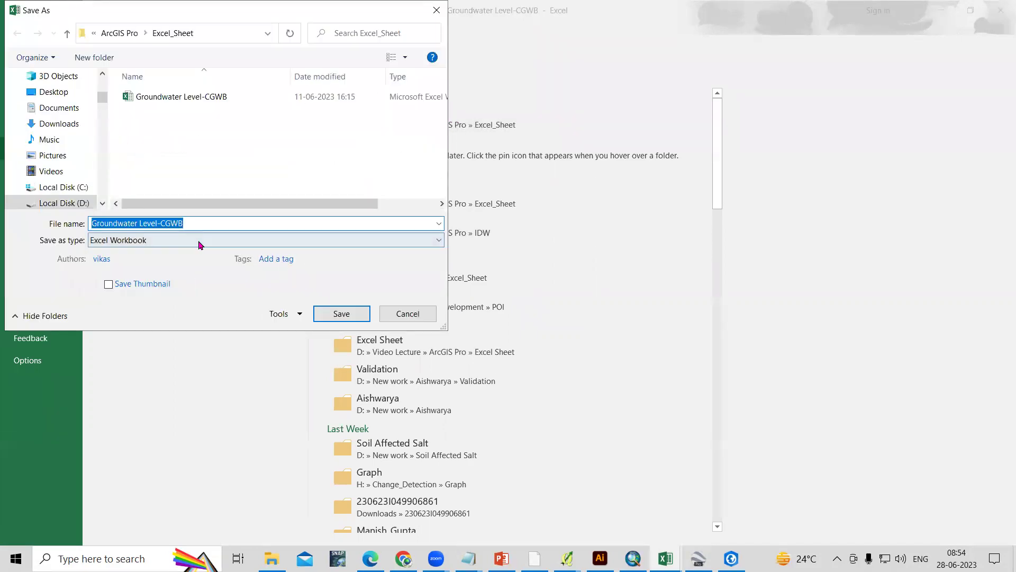
click(200, 245)
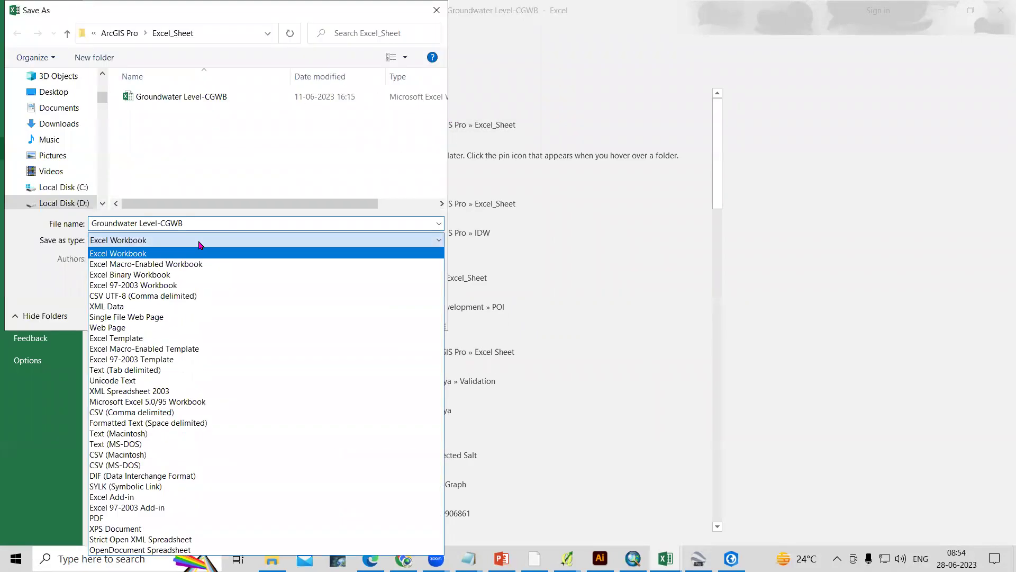
click(173, 413)
click(222, 223)
double_click(221, 223)
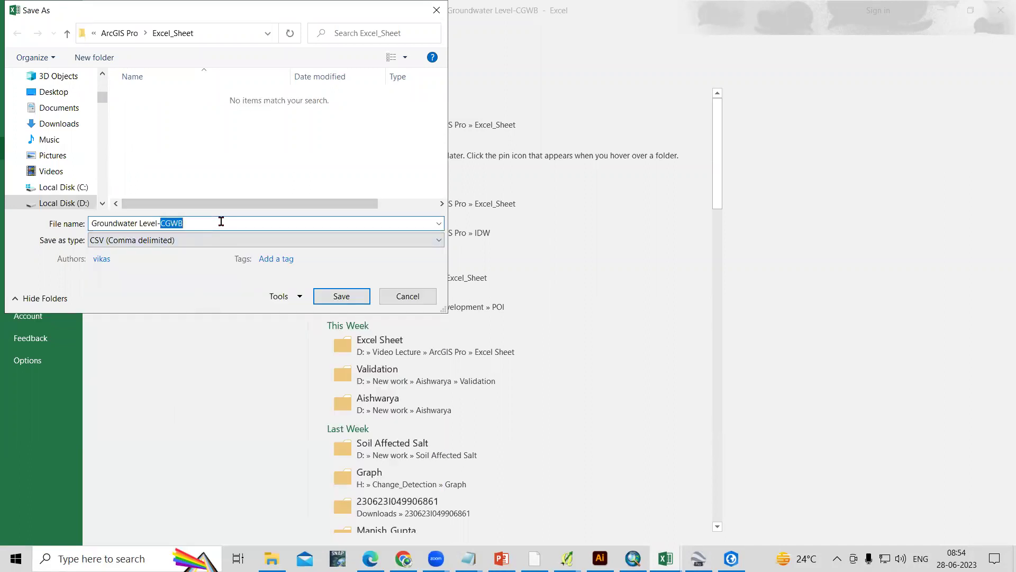
key(BackSpace)
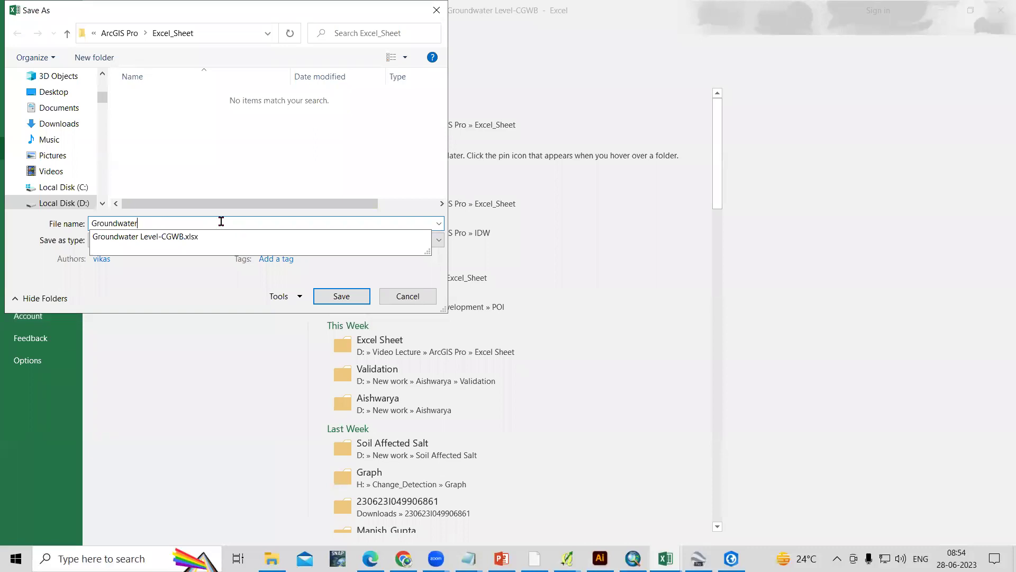
text(_LEVEL_CSV)
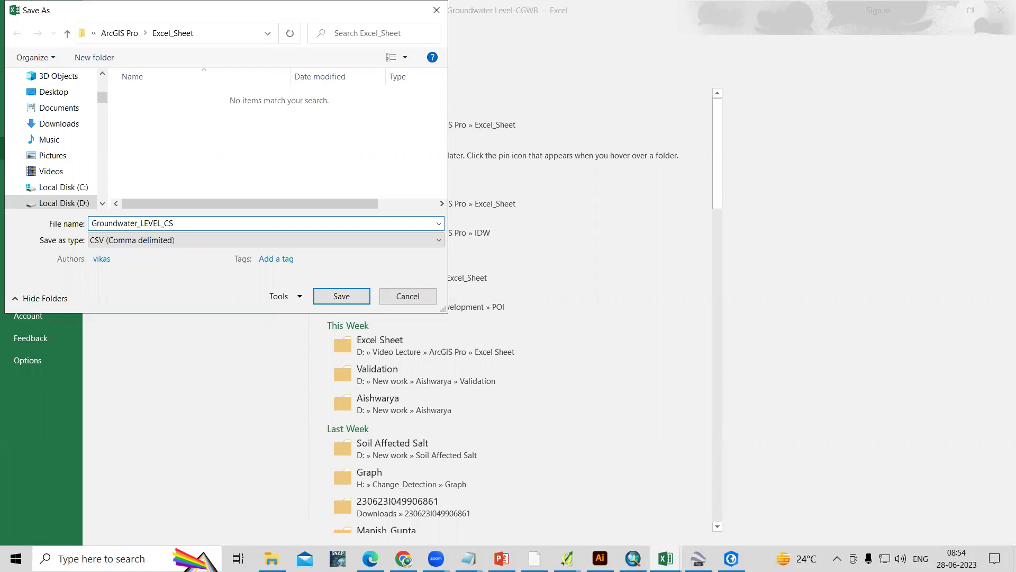
click(349, 301)
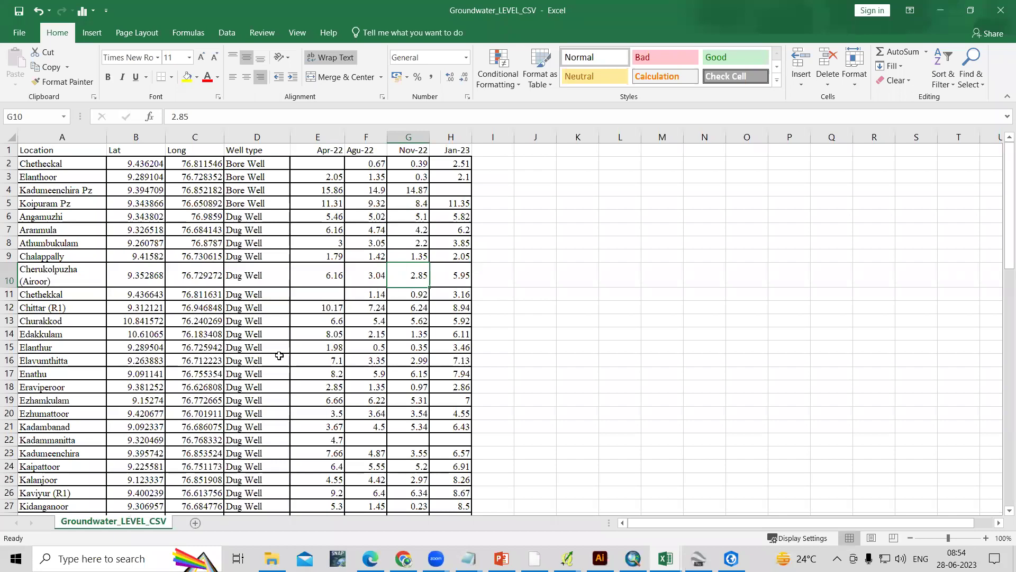
Switch to File Explorer and check the file type of Groundwater_LEVEL_CSV in its properties.
mouse_move(271, 558)
click(275, 526)
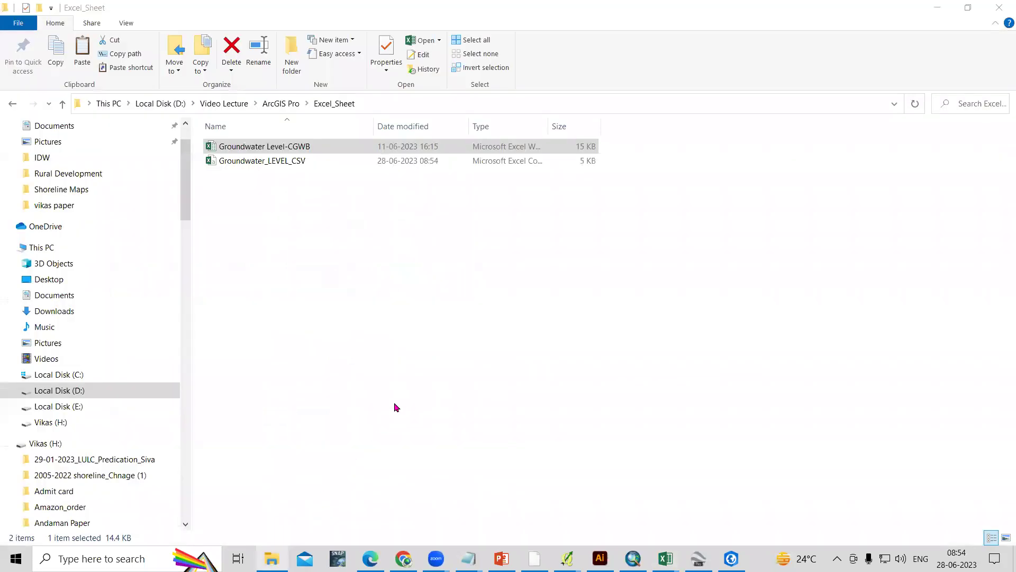
right_click(280, 162)
click(328, 457)
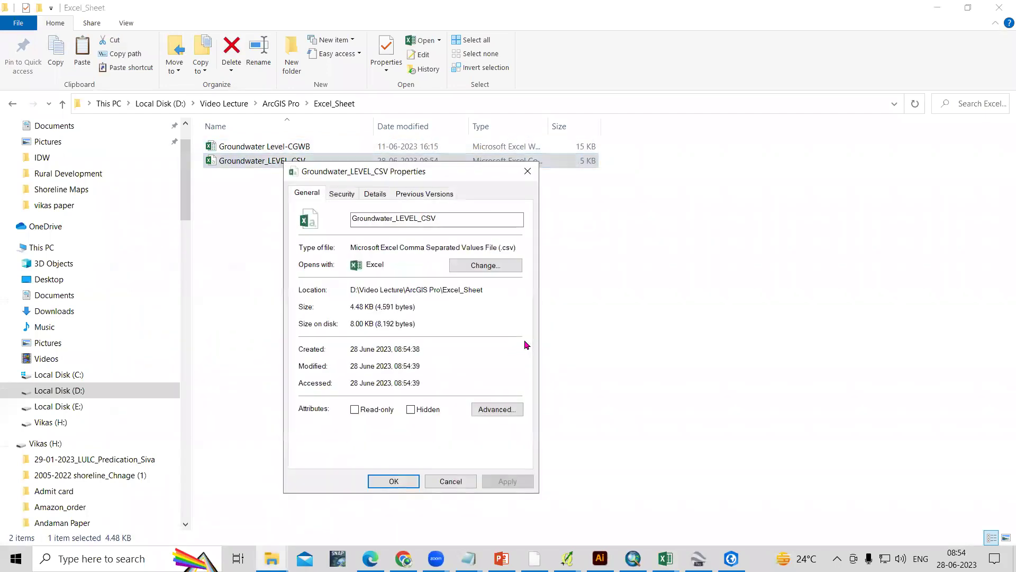
click(527, 171)
click(937, 8)
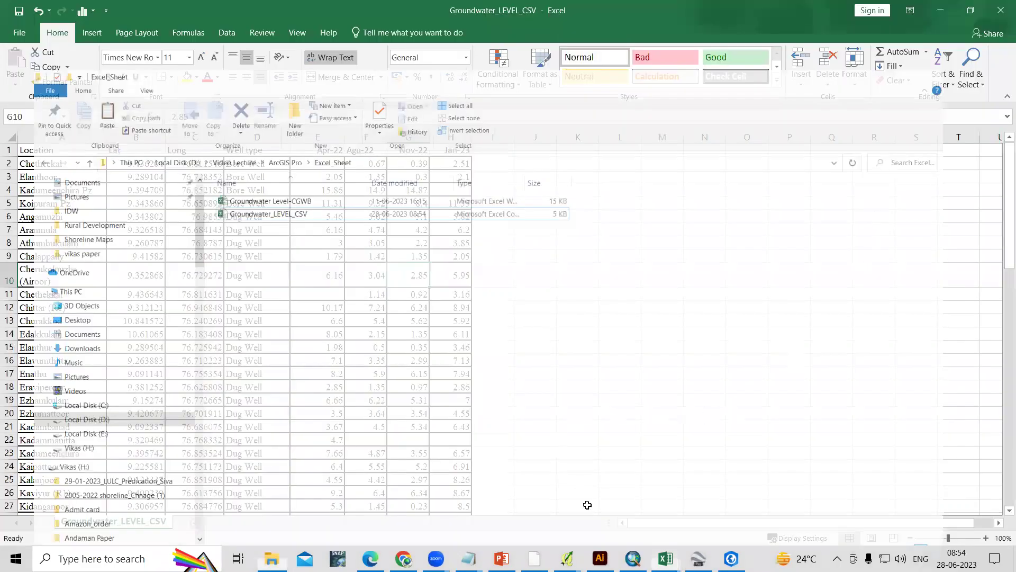
Switch to ArcGIS Pro and open the XY Table To Point tool for adding XY point data to the map.
click(731, 558)
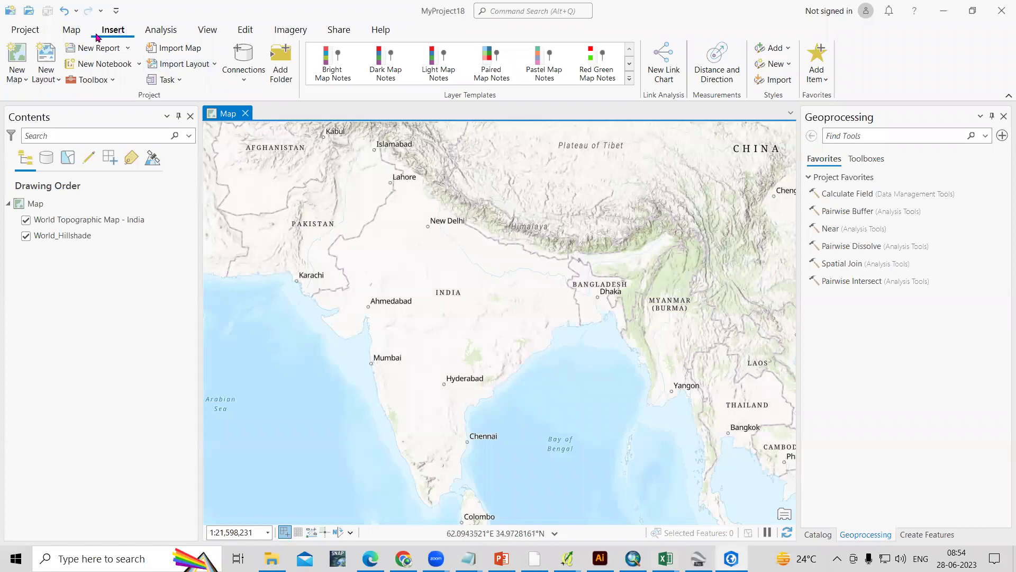
click(70, 33)
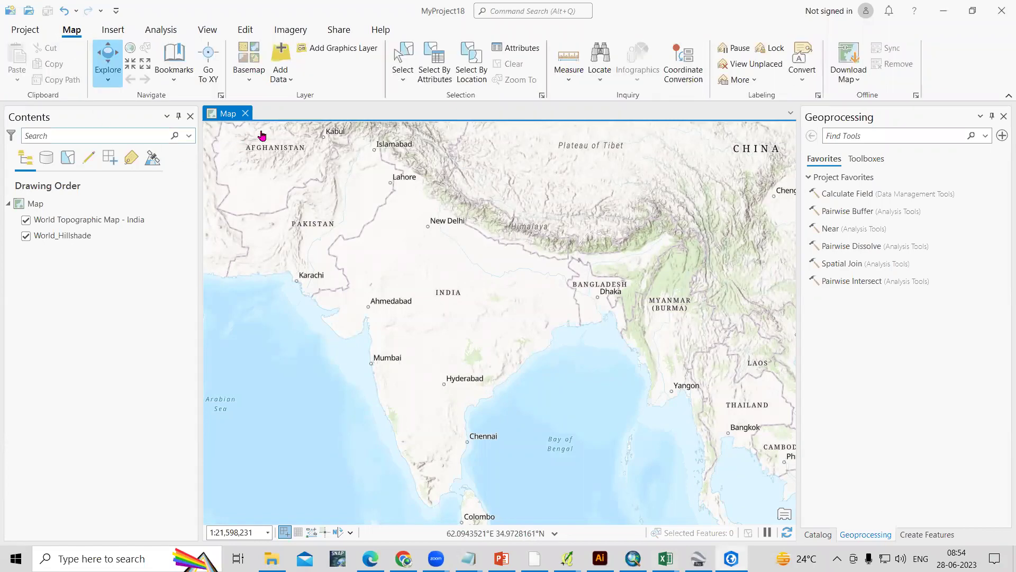
click(286, 84)
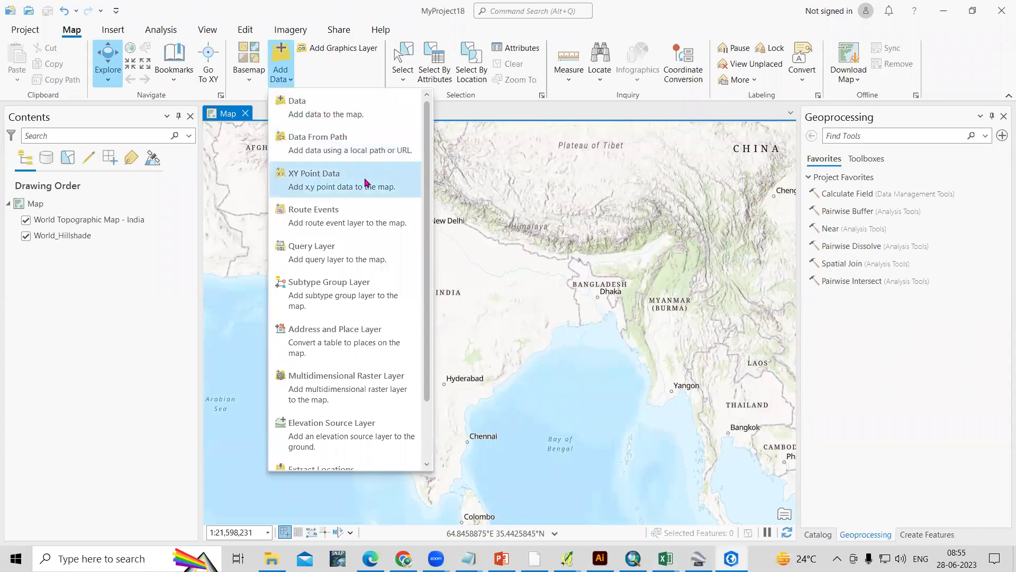
click(324, 180)
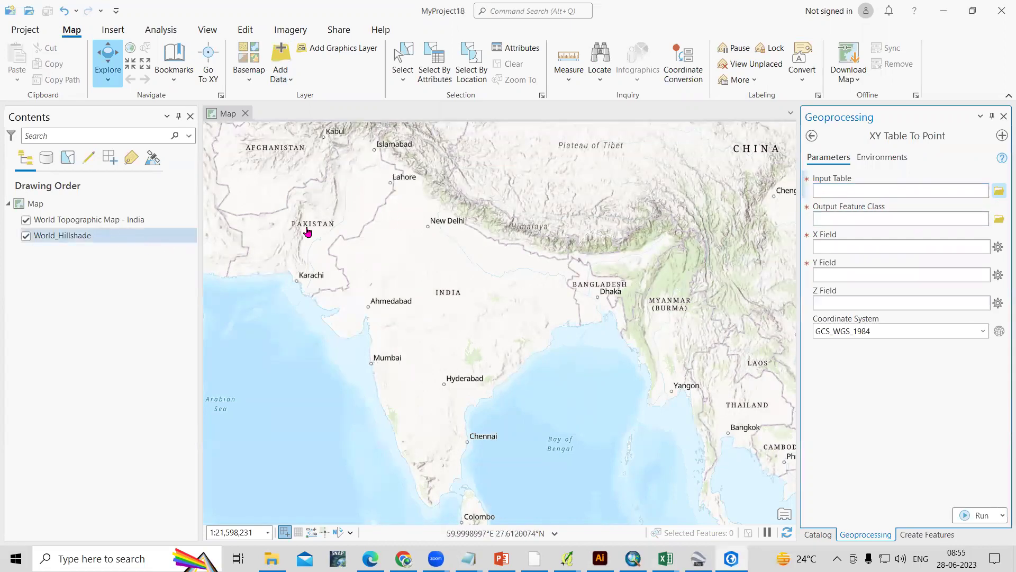
Set the input table to Groundwater_LEVEL_CSV.csv from the Video Lecture > ArcGIS Pro > Excel_Sheet folder on drive D.
click(999, 191)
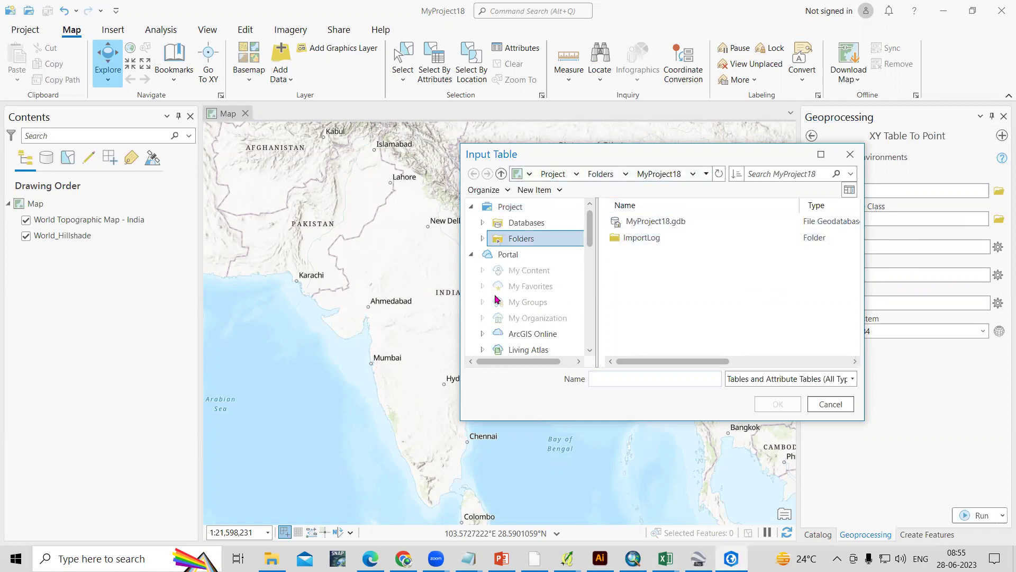
scroll(506, 304, down, 3)
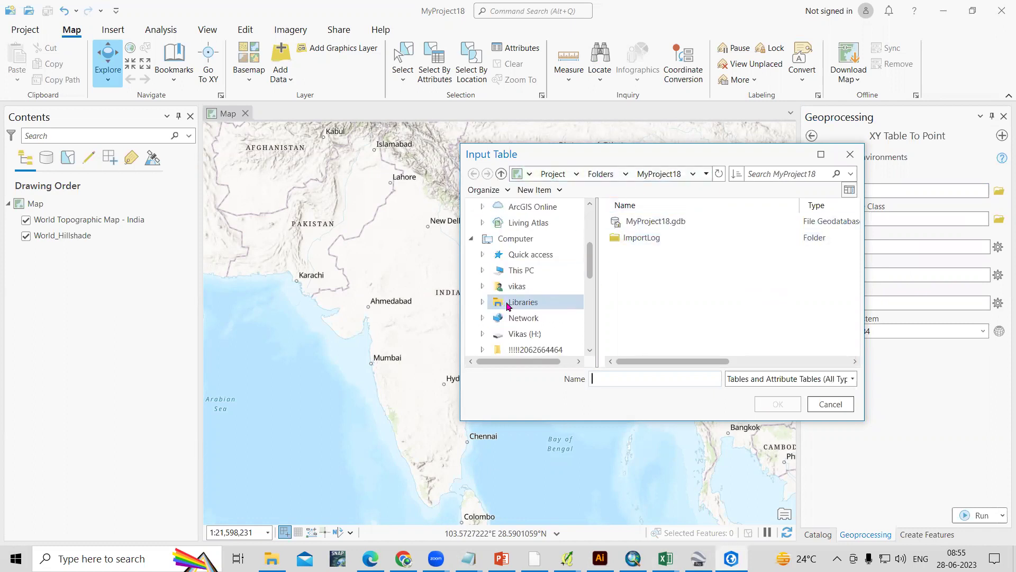
click(521, 270)
scroll(683, 281, down, 3)
double_click(682, 283)
scroll(665, 318, down, 5)
click(648, 336)
double_click(665, 336)
double_click(636, 254)
click(647, 270)
double_click(647, 270)
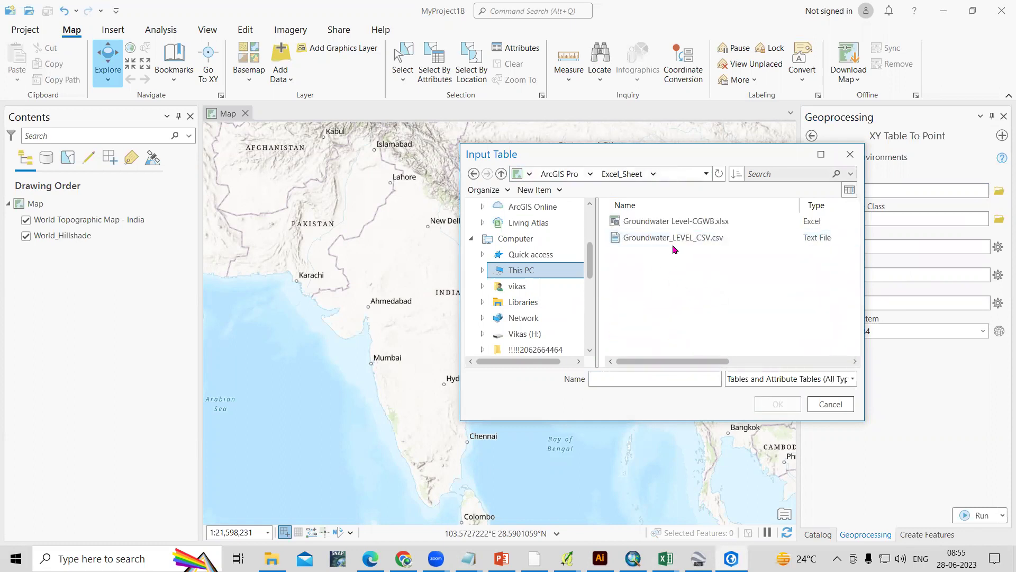
click(676, 243)
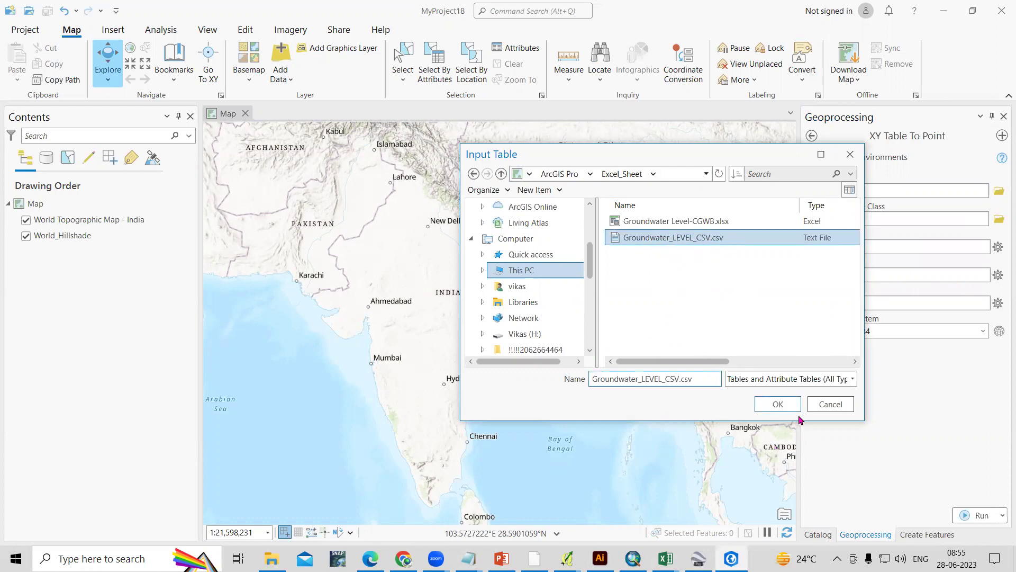
click(778, 404)
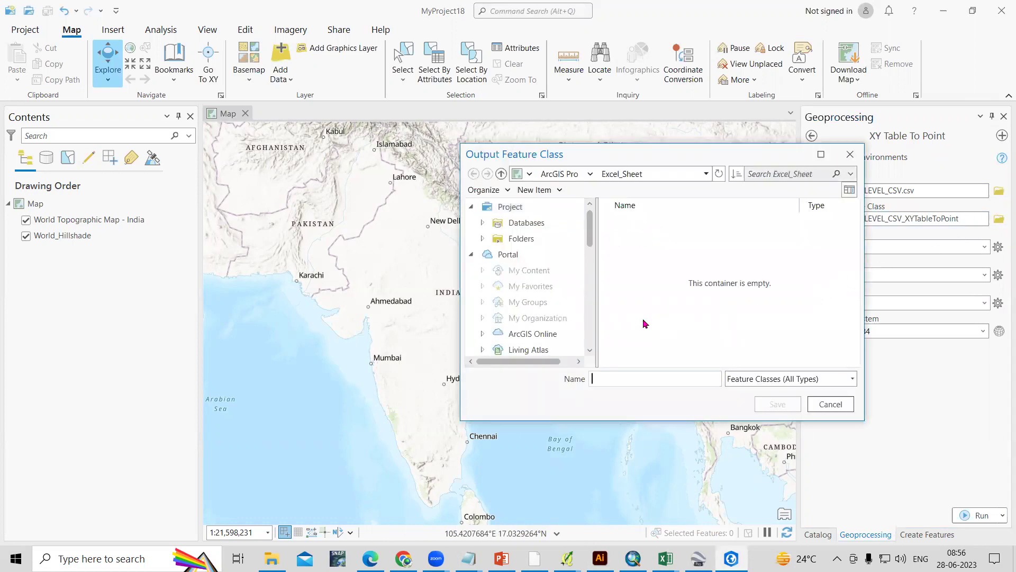
Set the output feature class to GW_Level in the Excel_Sheet folder.
click(621, 375)
text(GW_Level)
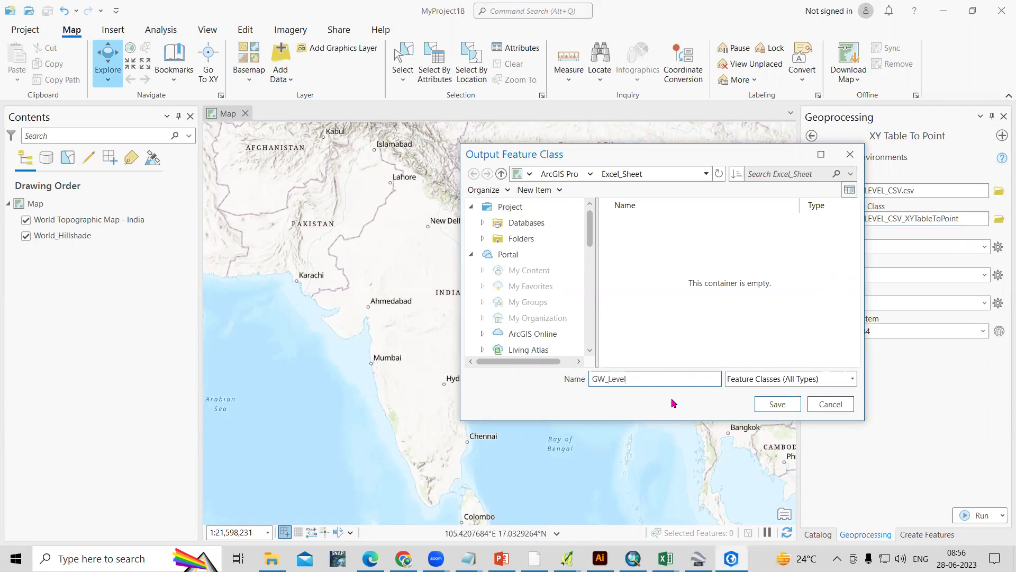
click(778, 404)
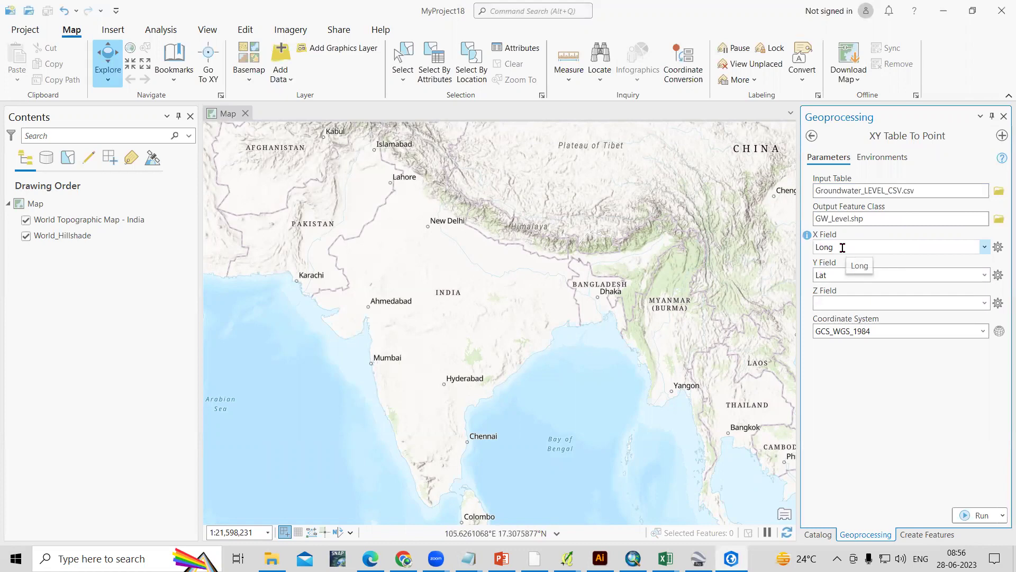
Assign Long as the X field and Lat as the Y field.
click(984, 247)
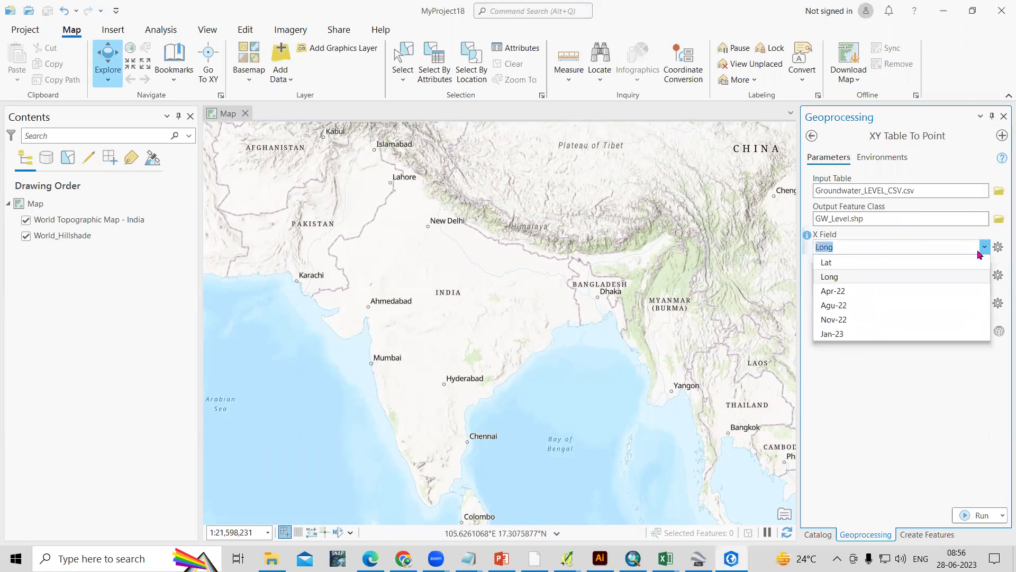
click(857, 276)
click(984, 275)
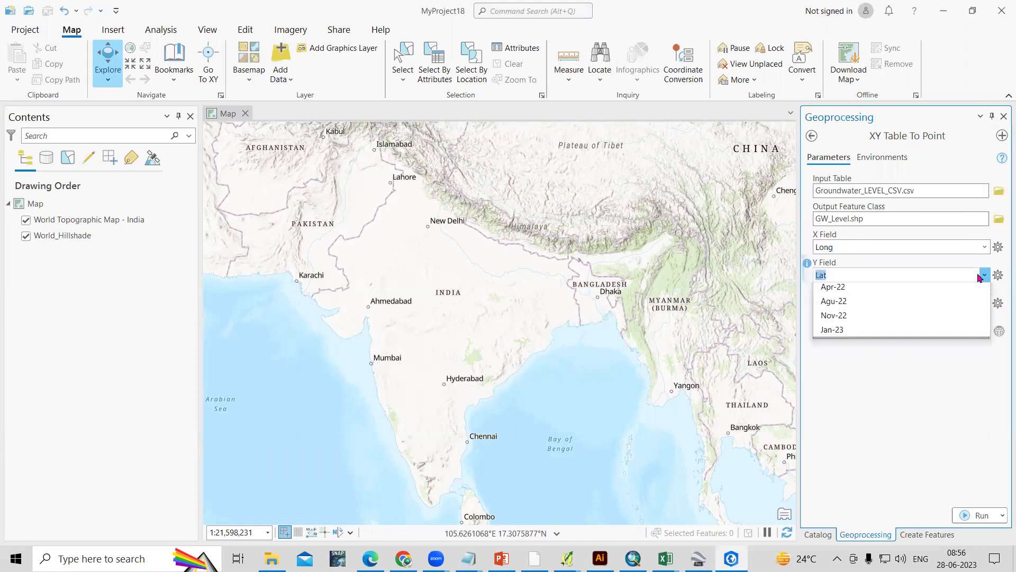
click(866, 297)
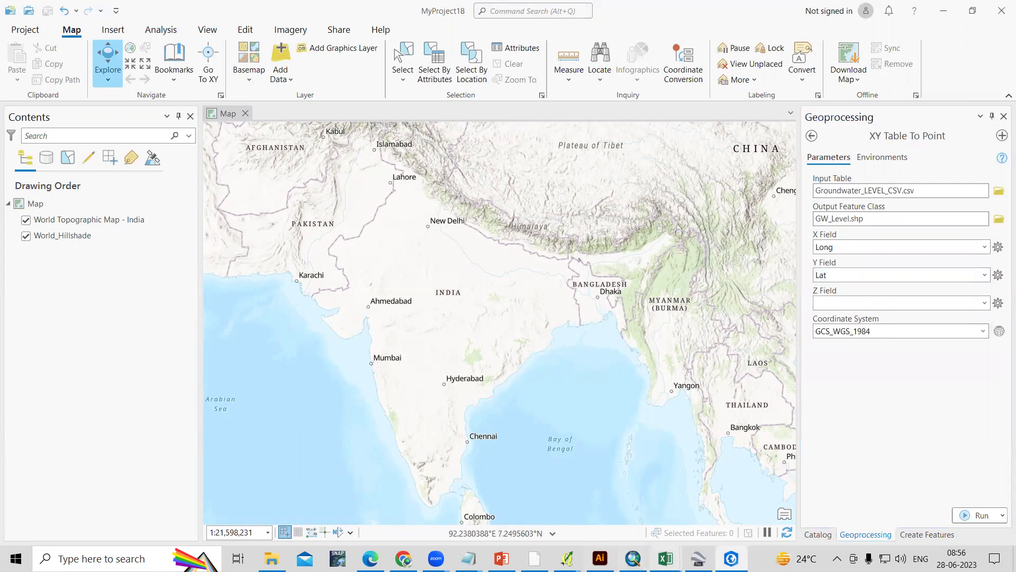
Switch to Excel to review the Lat, Long and monthly level columns of the CSV, and return to ArcGIS Pro.
mouse_move(665, 558)
click(655, 467)
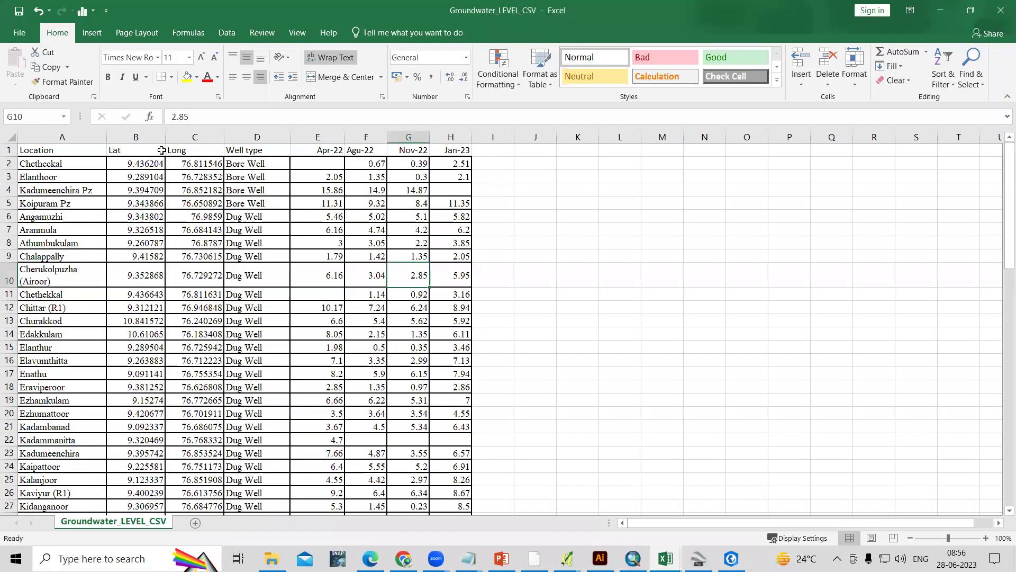
click(180, 151)
click(143, 151)
click(201, 152)
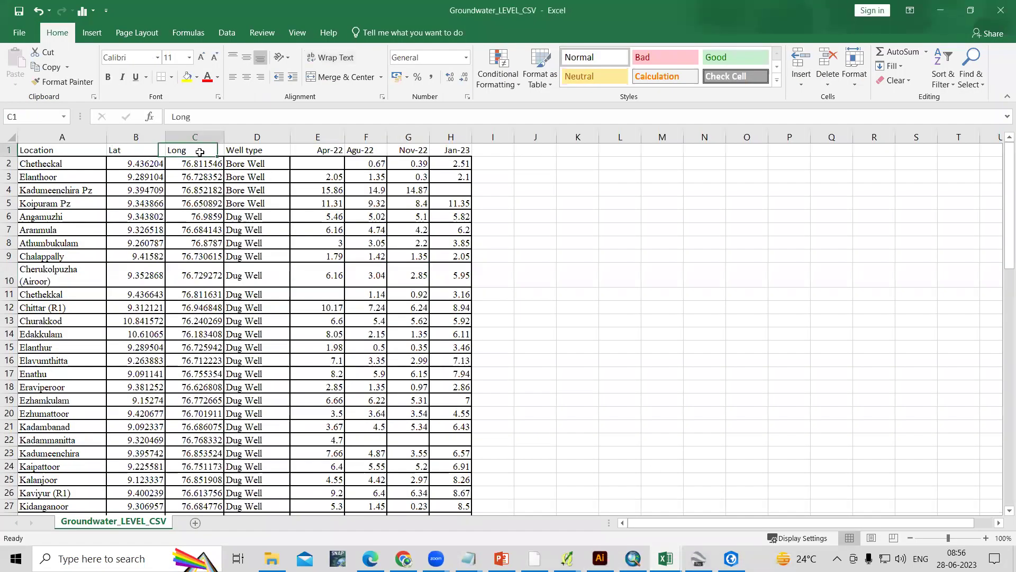
drag(310, 151, 456, 412)
click(941, 10)
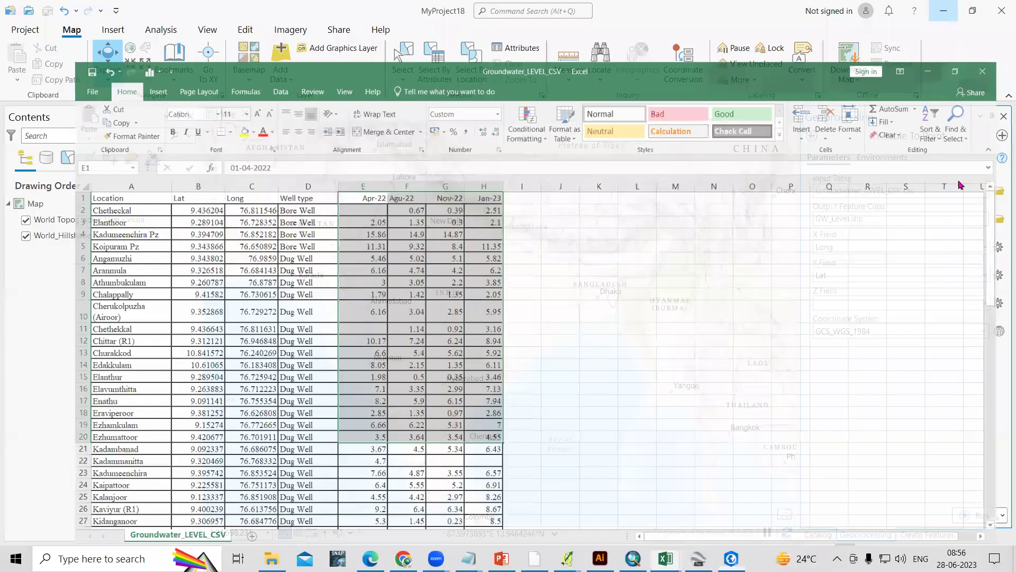
Assign Apr-22 as the Z field of the XY Table To Point tool.
click(953, 303)
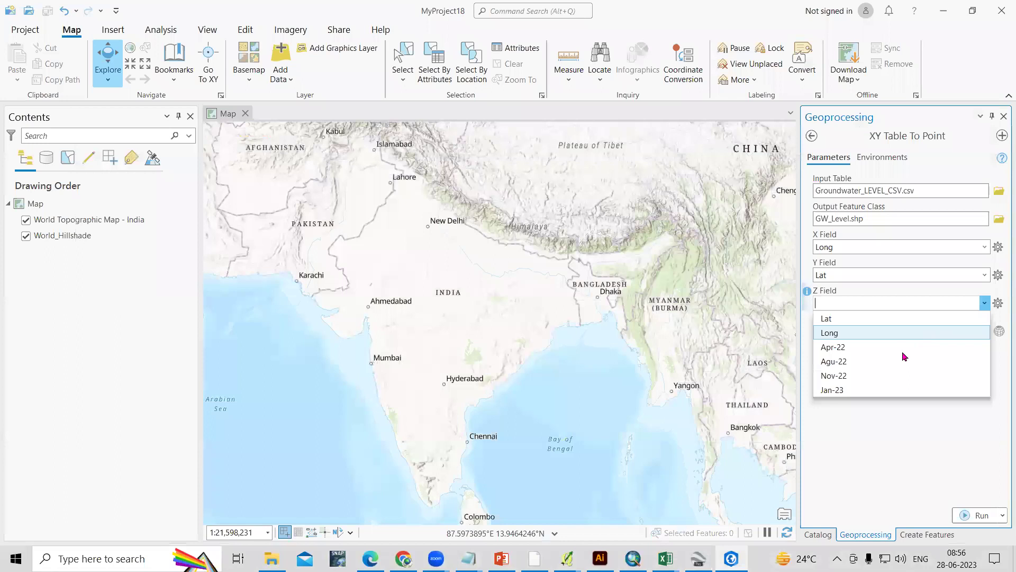
click(902, 349)
click(873, 302)
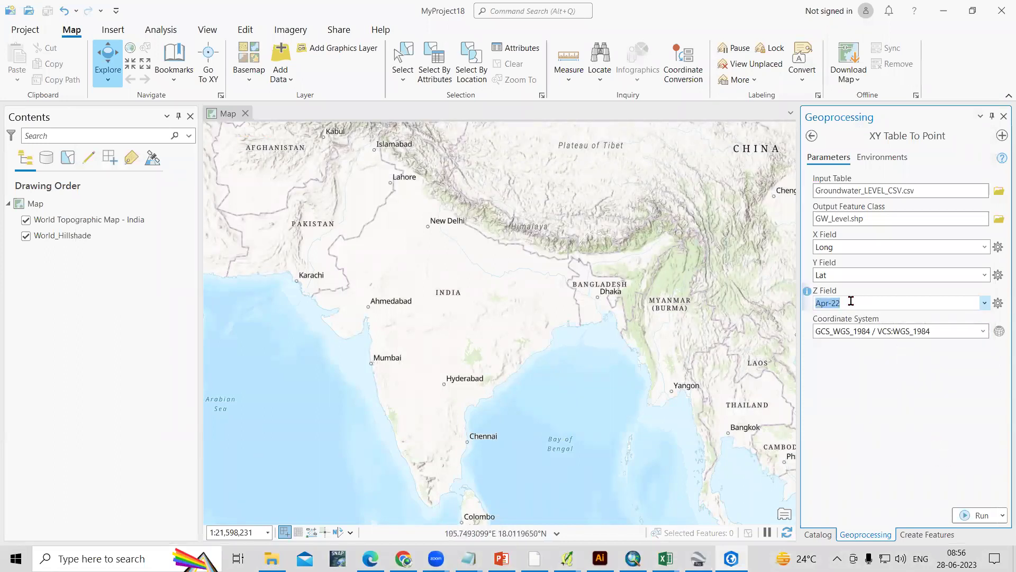
click(850, 303)
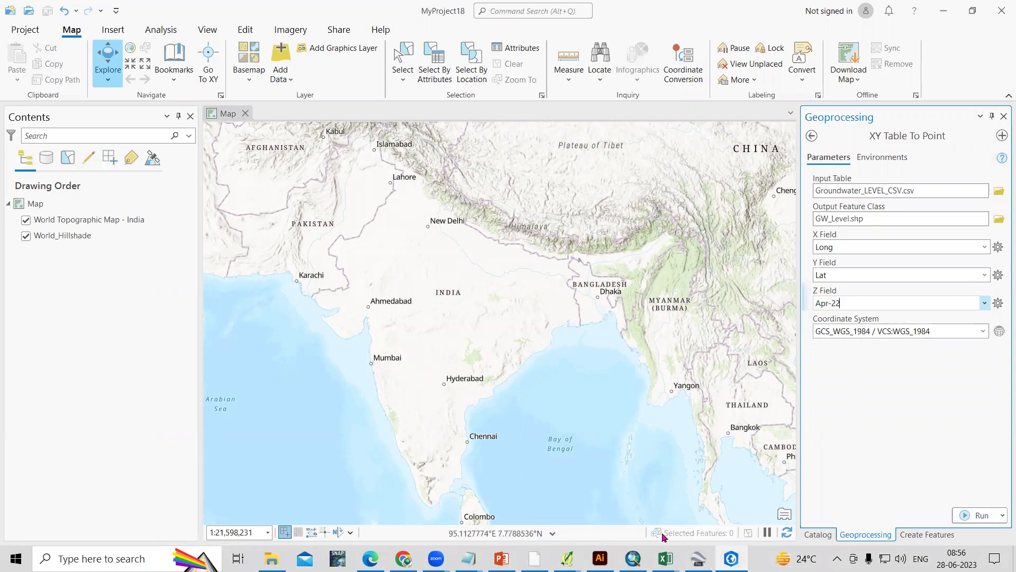
Switch to Excel to check the coordinate and Apr-22 columns of the CSV against the chosen fields, and return to ArcGIS Pro.
mouse_move(666, 558)
click(675, 456)
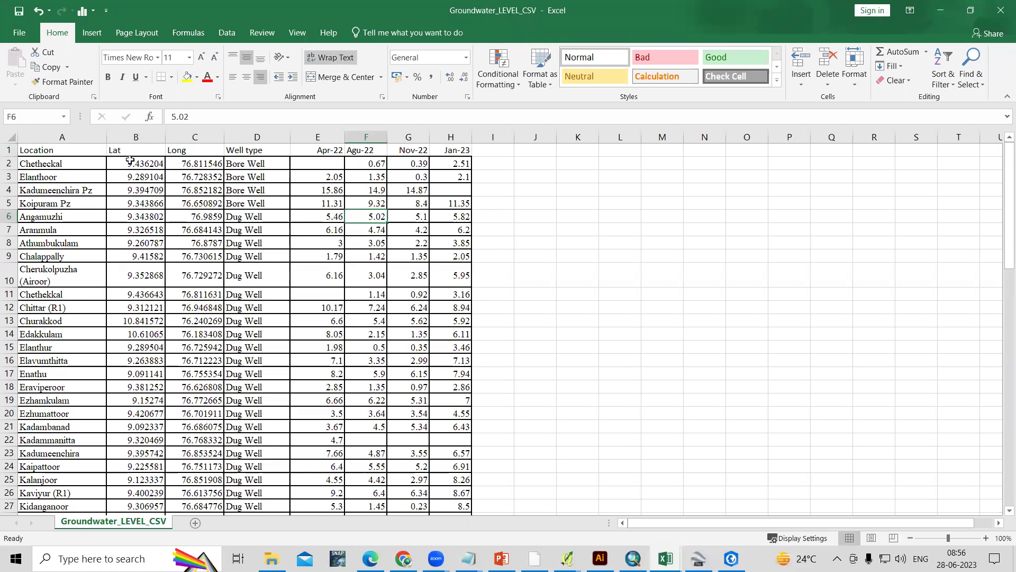
click(941, 12)
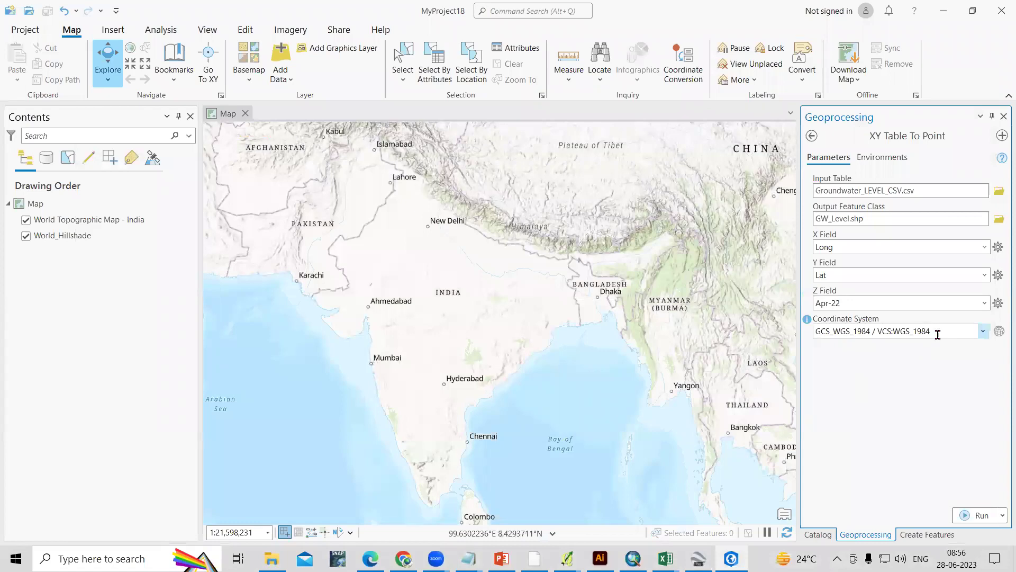
Confirm WGS 1984 as the coordinate system and run XY Table To Point.
click(999, 331)
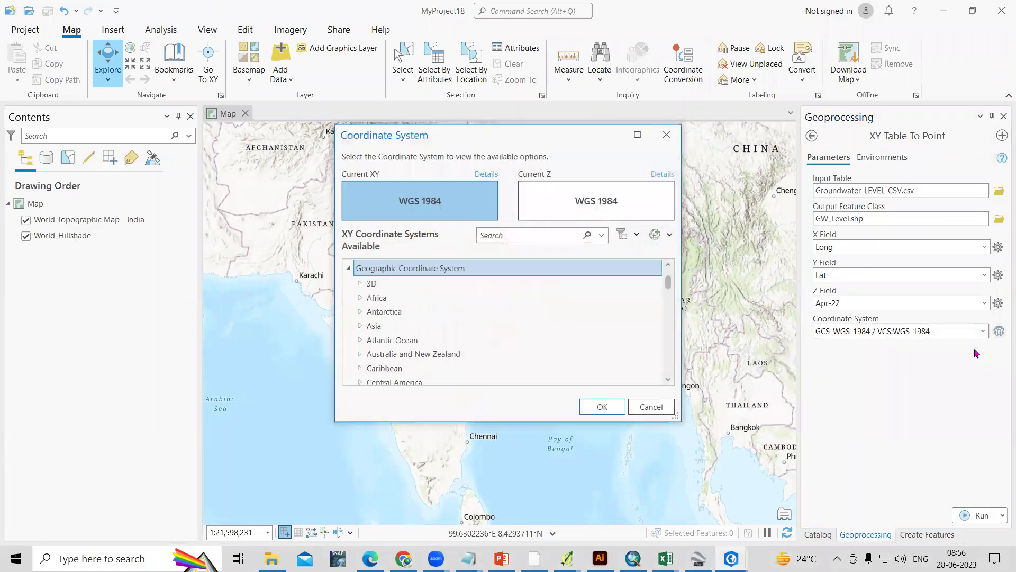
scroll(404, 330, down, 1)
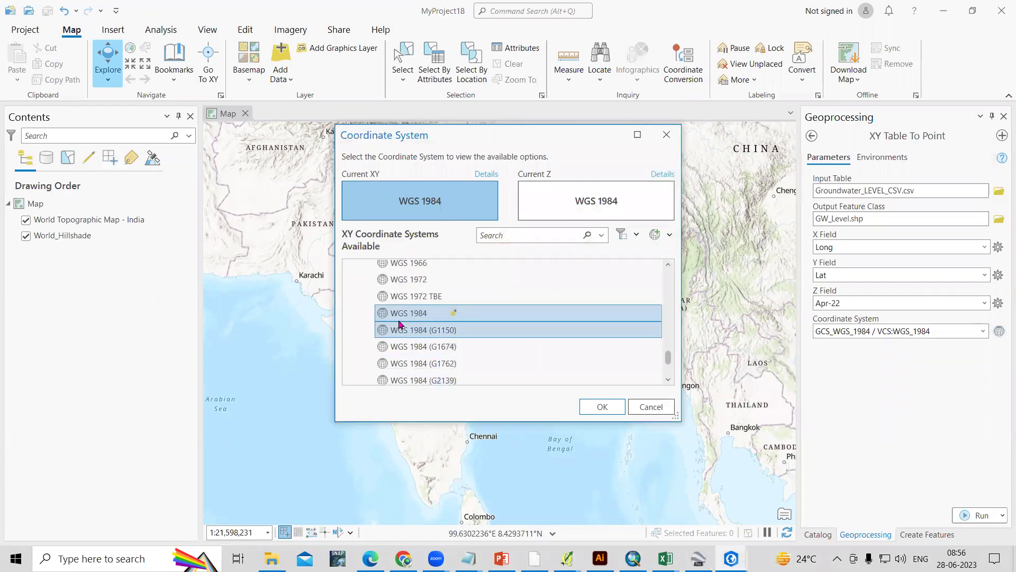
click(602, 407)
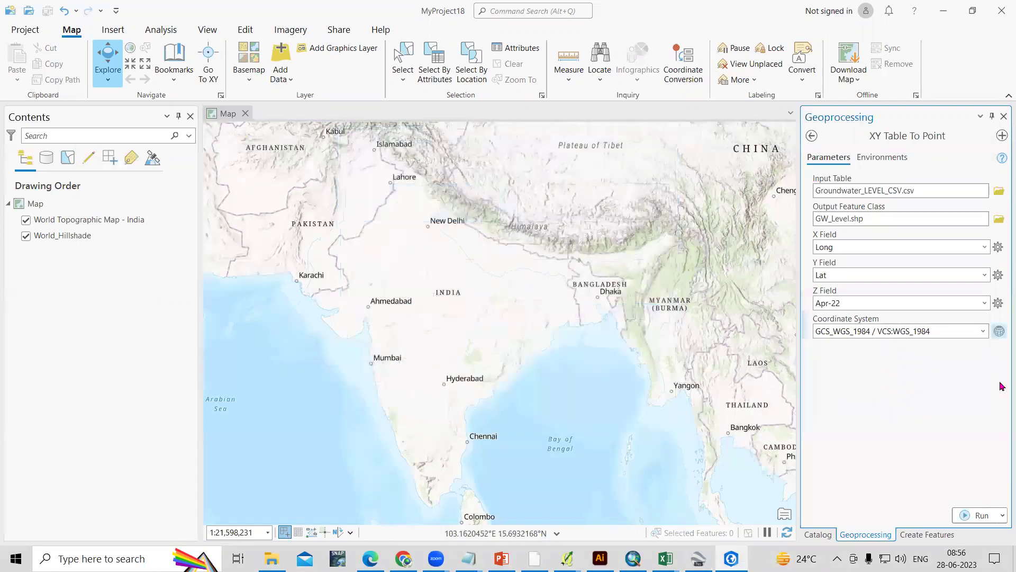
click(977, 516)
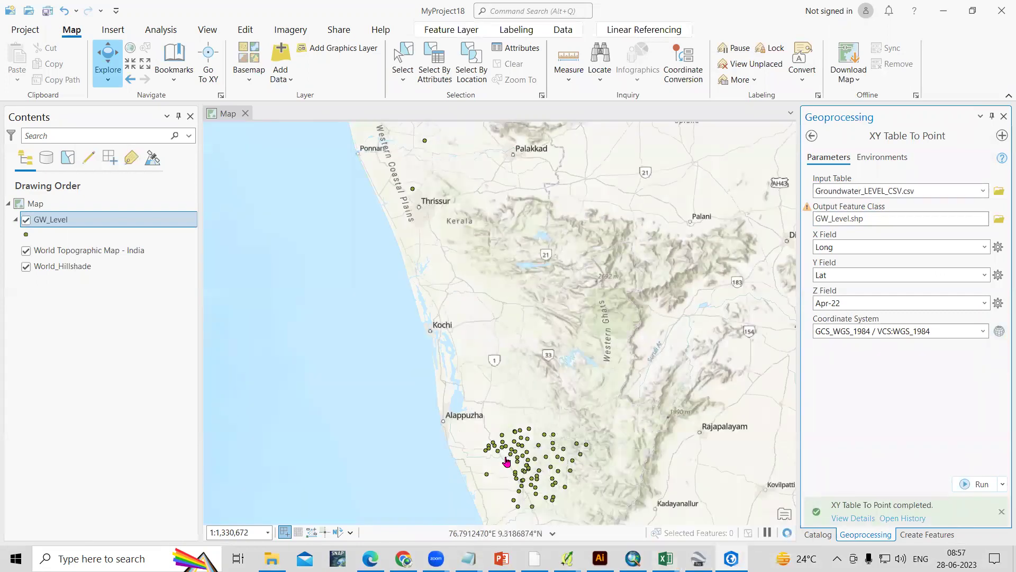
Examine the GW_Level points on the map, review the Lat, Long and level columns in Excel, and return to ArcGIS Pro.
drag(536, 379, 534, 364)
scroll(508, 362, up, 5)
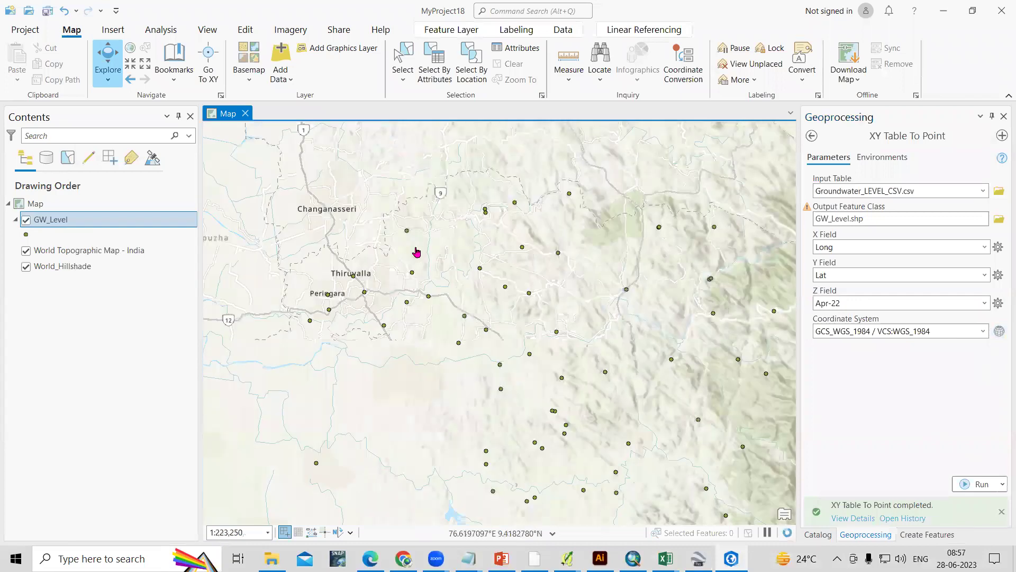
scroll(528, 275, down, 3)
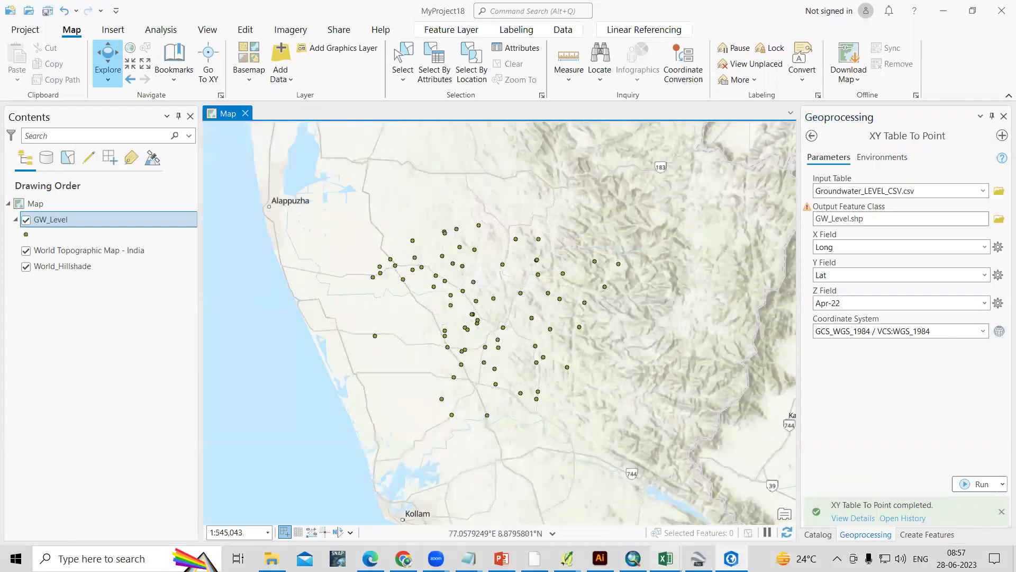
click(733, 488)
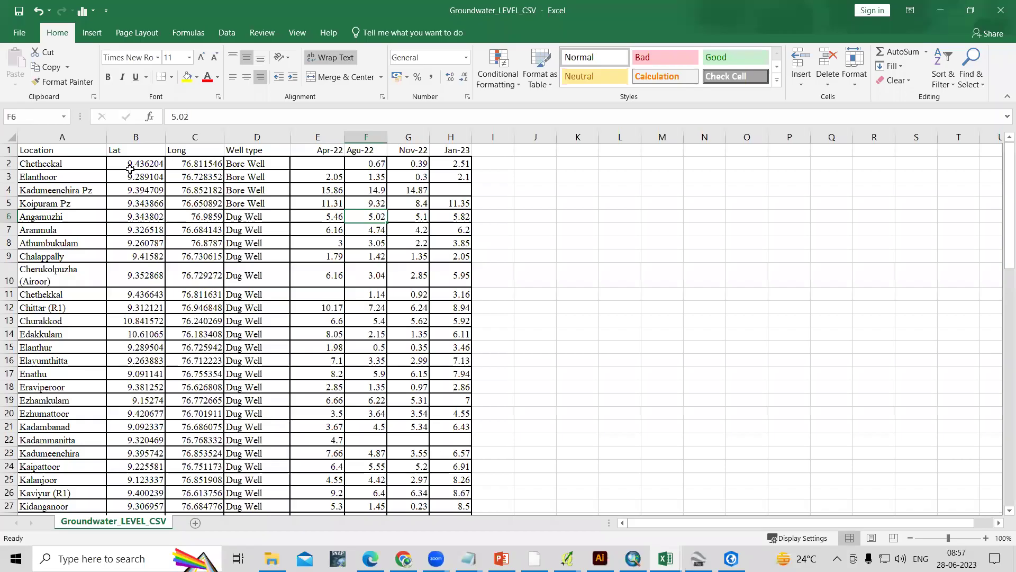
drag(135, 164, 278, 252)
click(397, 214)
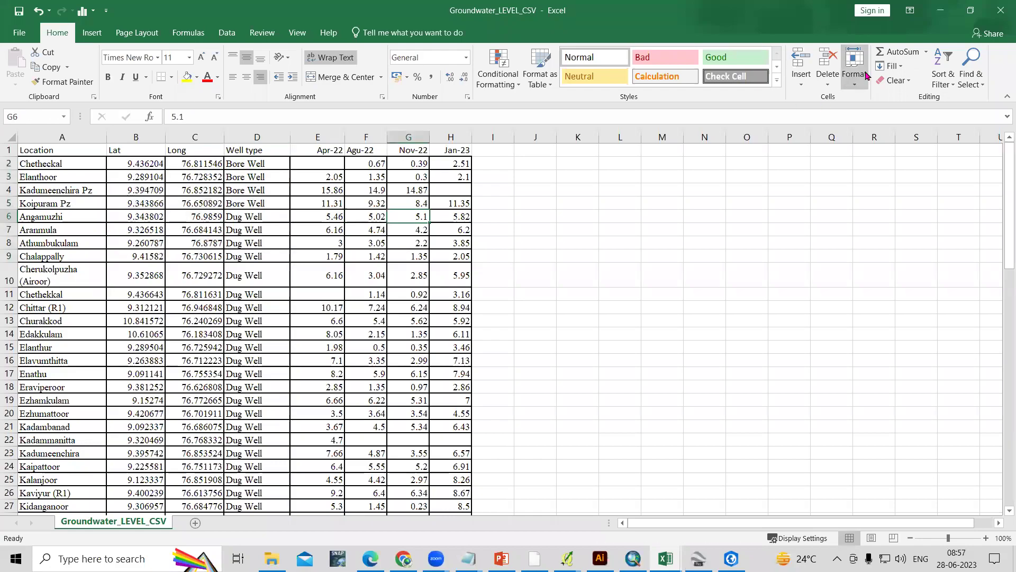
click(940, 11)
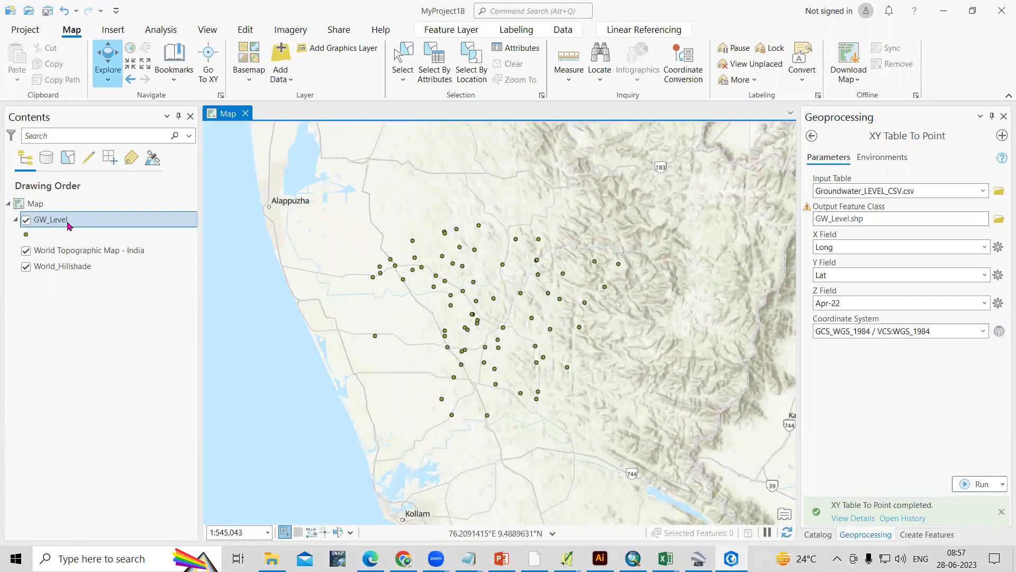
Export the GW_Level features as GW_Shapefile in the Excel_Sheet folder.
right_click(63, 224)
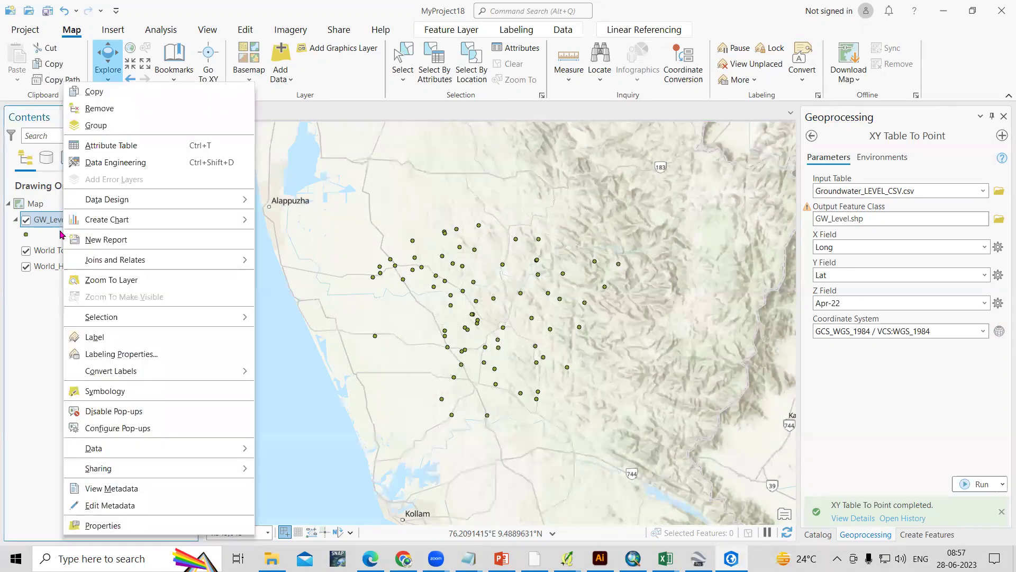
mouse_move(117, 450)
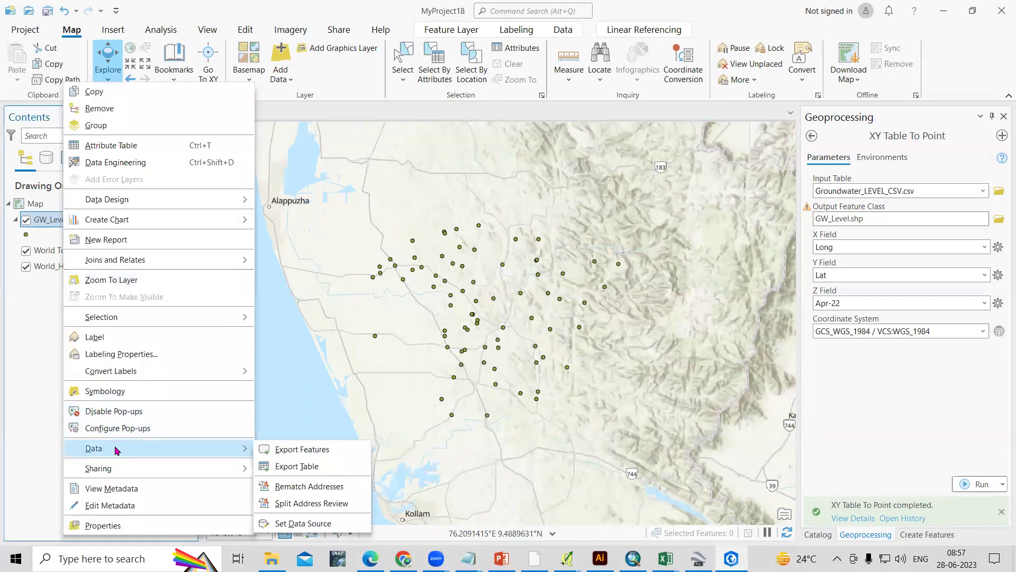
click(313, 451)
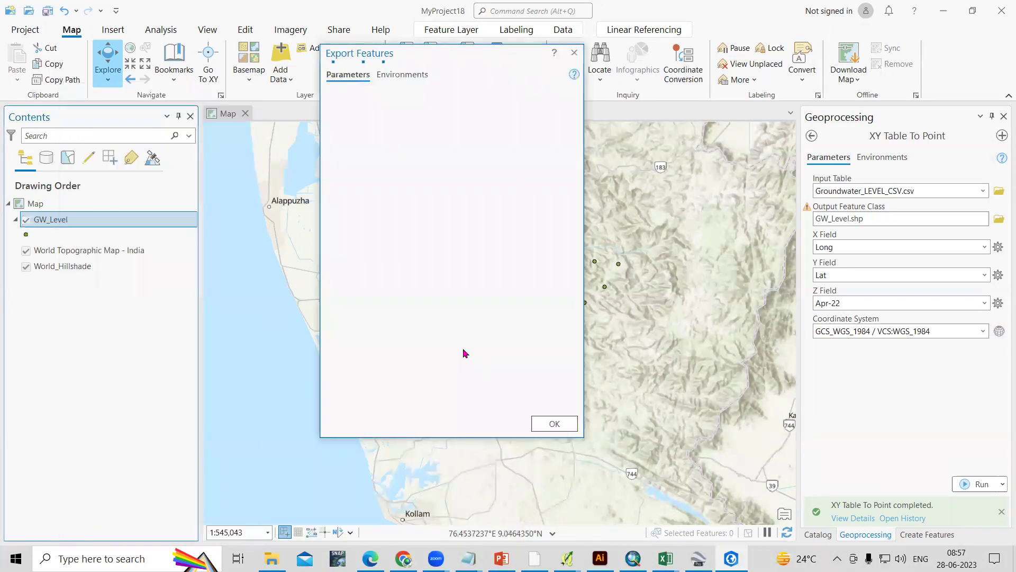
click(373, 107)
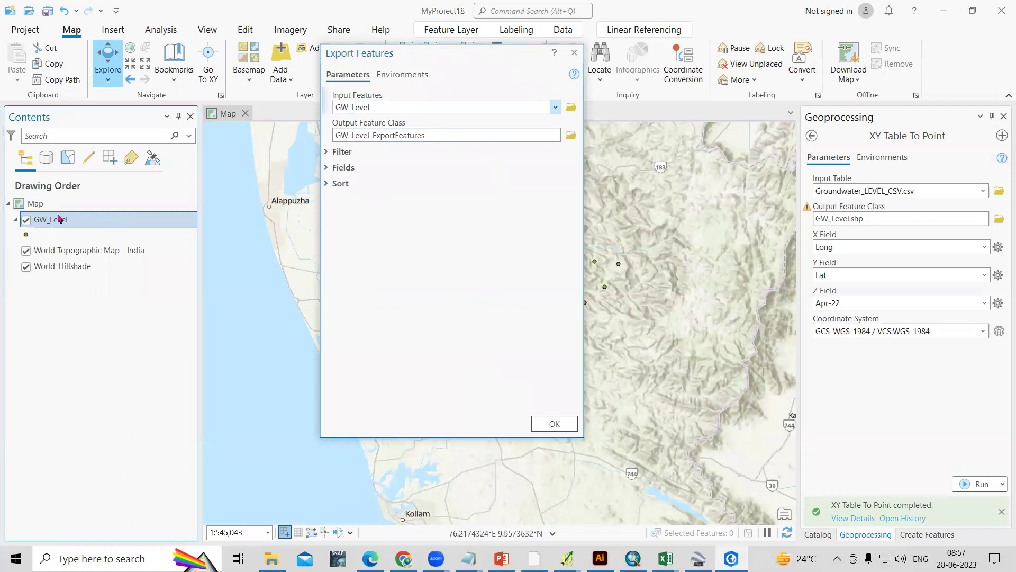
click(571, 136)
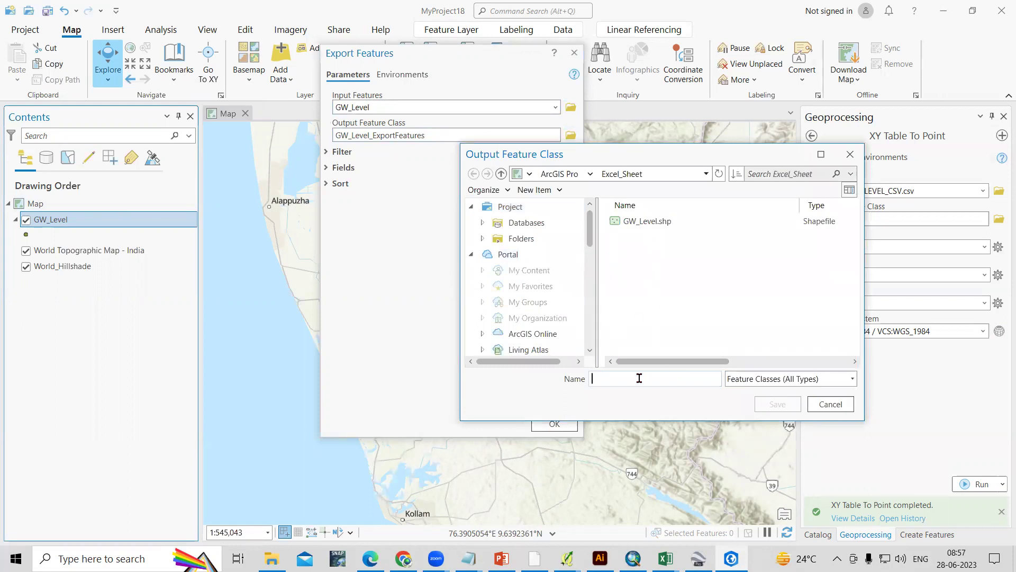
text(GW_Shapefile)
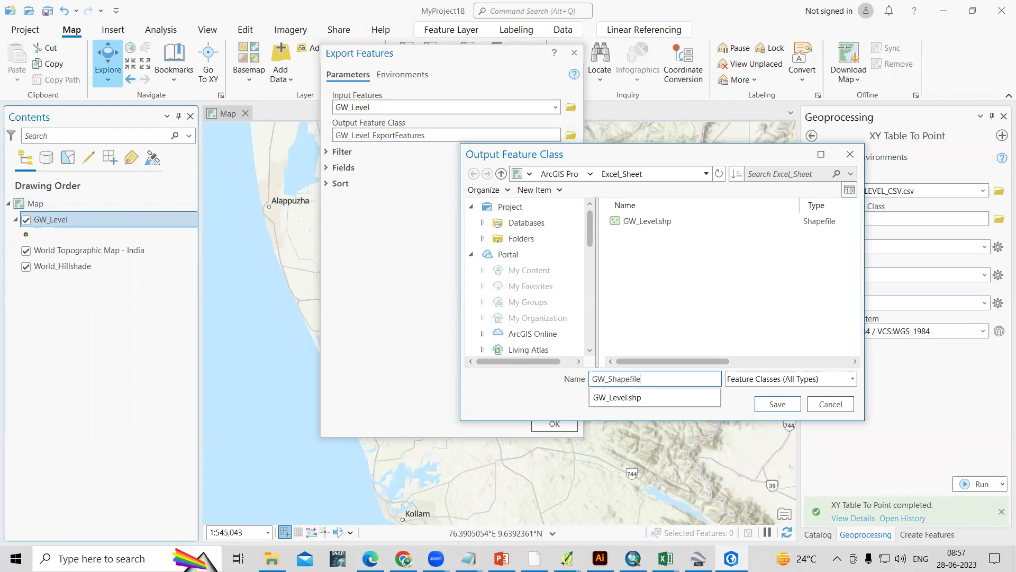
click(777, 404)
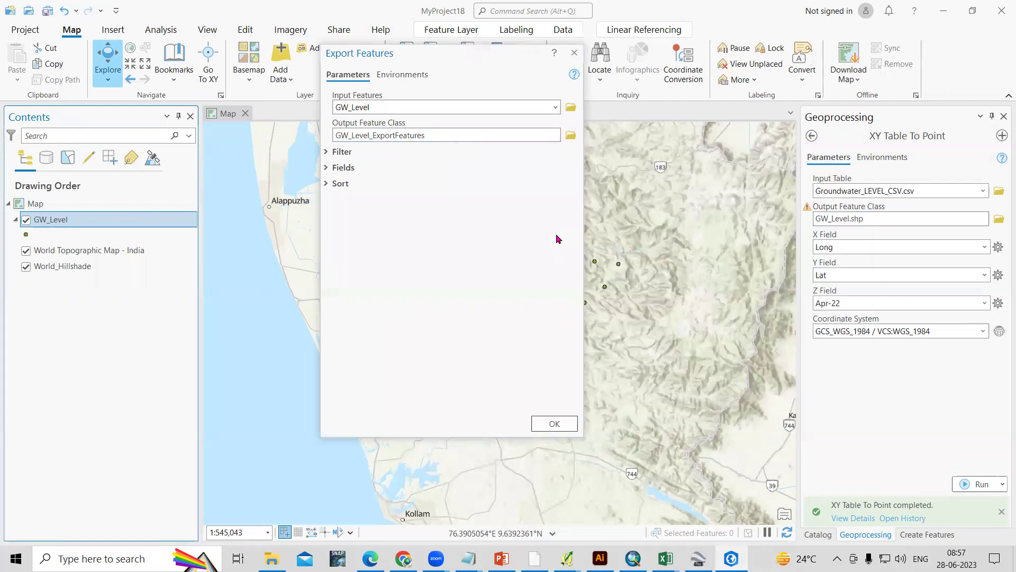
click(556, 424)
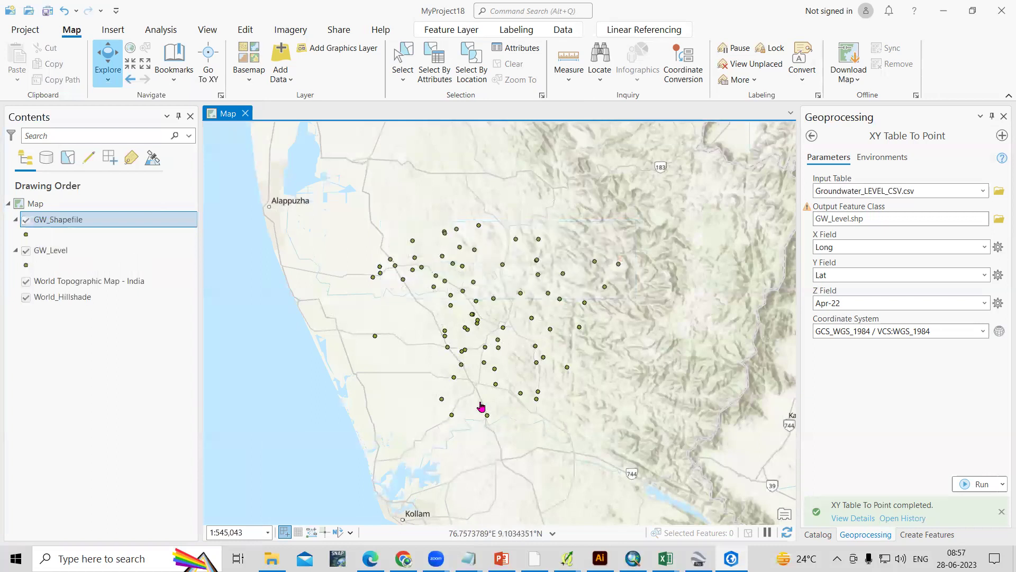
Hide the GW_Level layer and review the attribute table of GW_Shapefile.
click(26, 252)
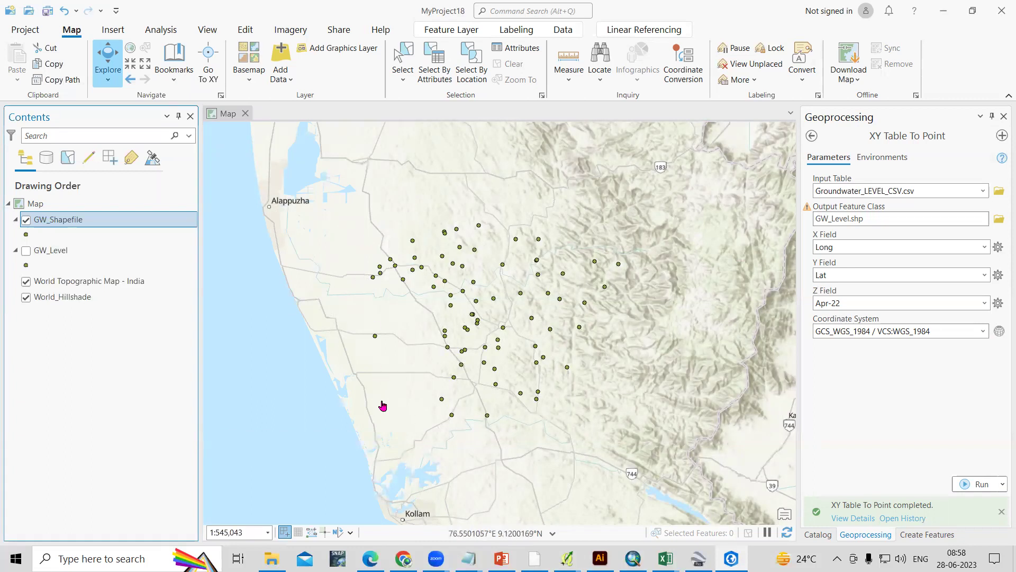
right_click(77, 226)
click(148, 144)
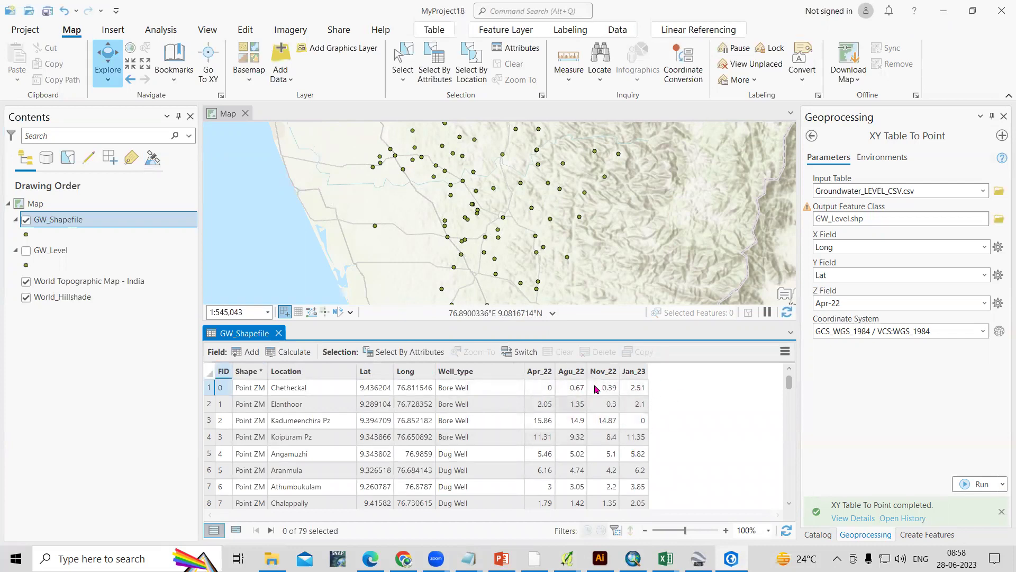
click(278, 333)
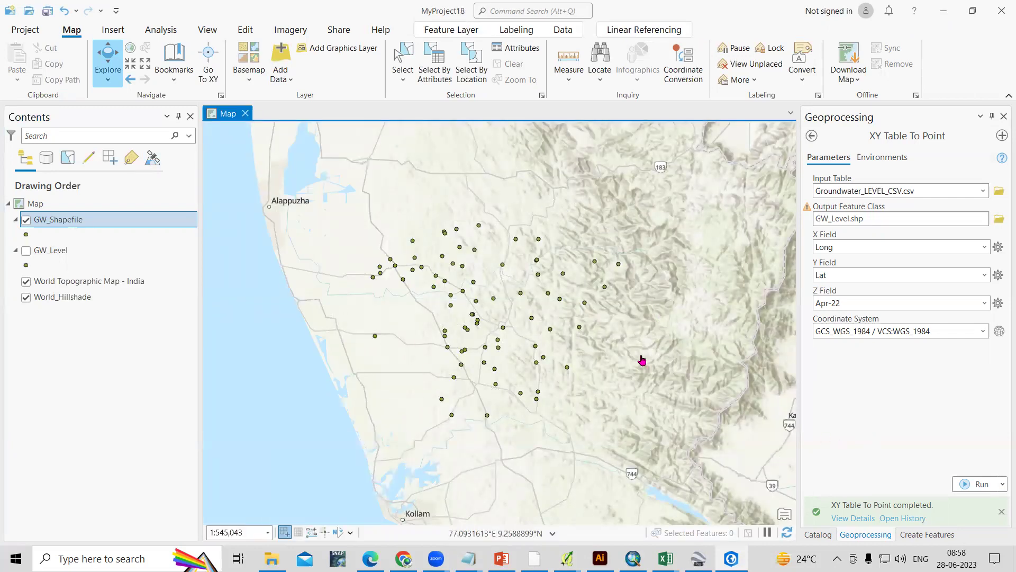
Leave the XY Table To Point tool, browse the YouTube channel's video list in Chrome, and return to ArcGIS Pro.
click(812, 135)
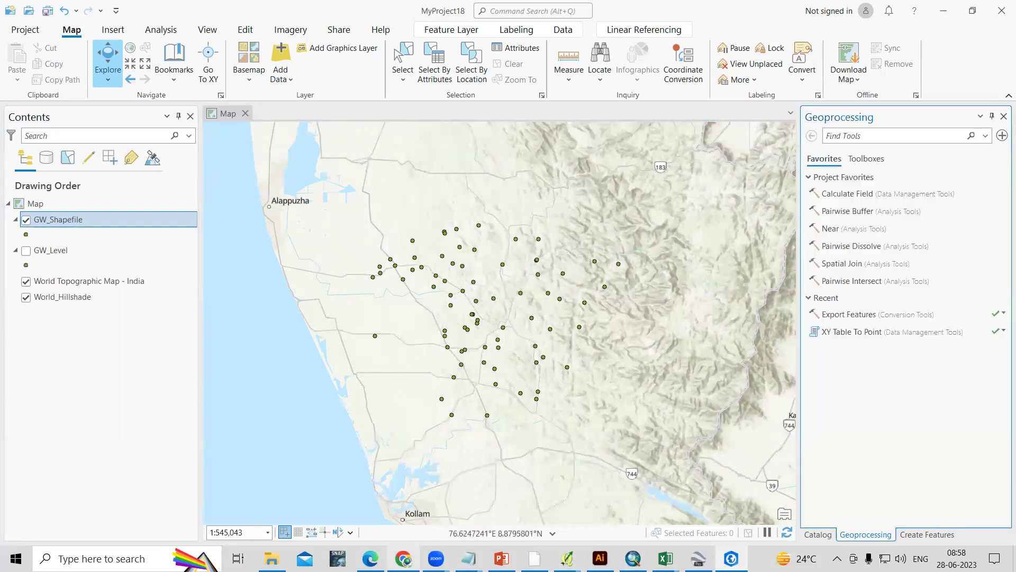
click(403, 559)
scroll(623, 406, down, 1)
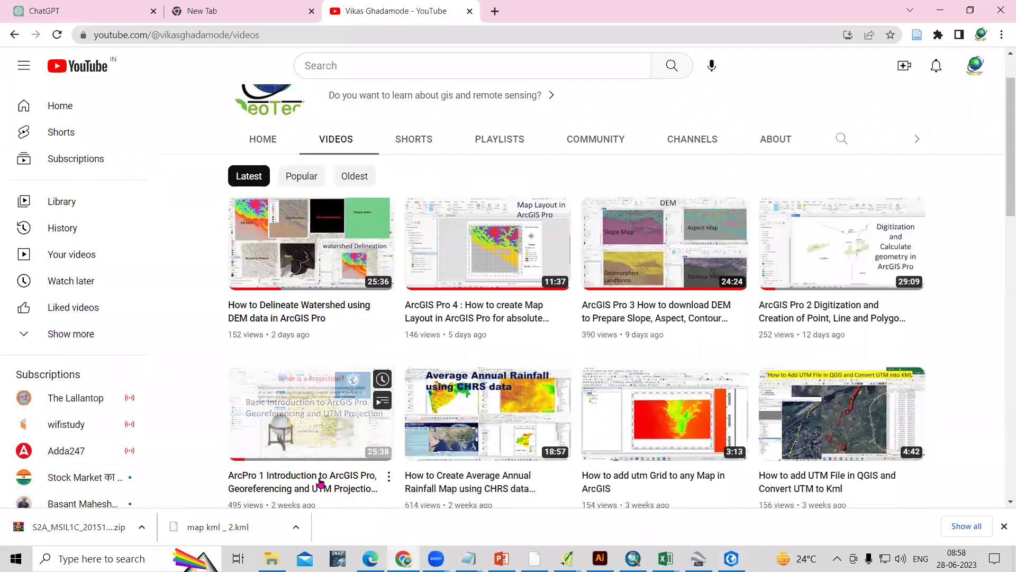
scroll(320, 482, down, 1)
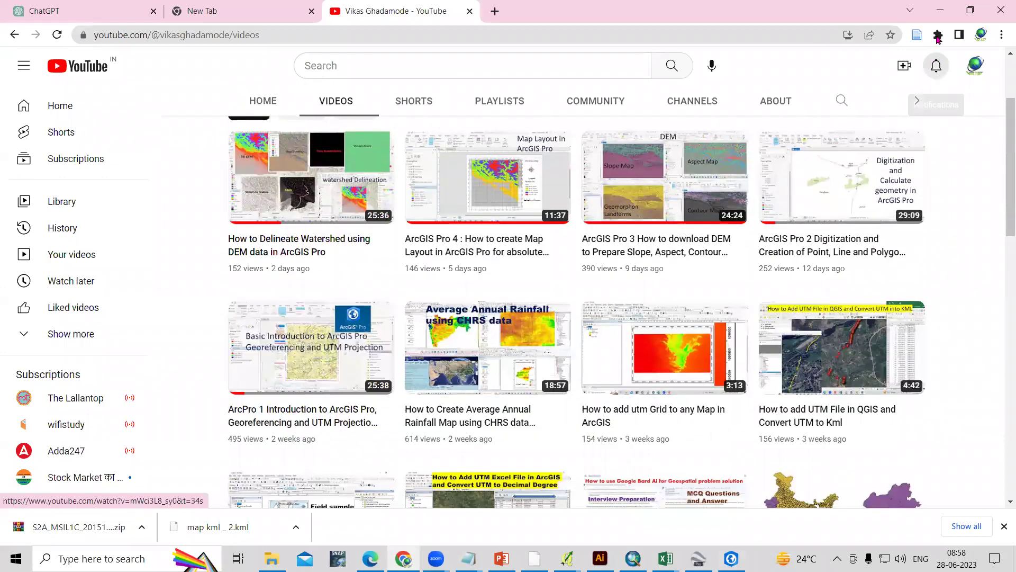
click(940, 10)
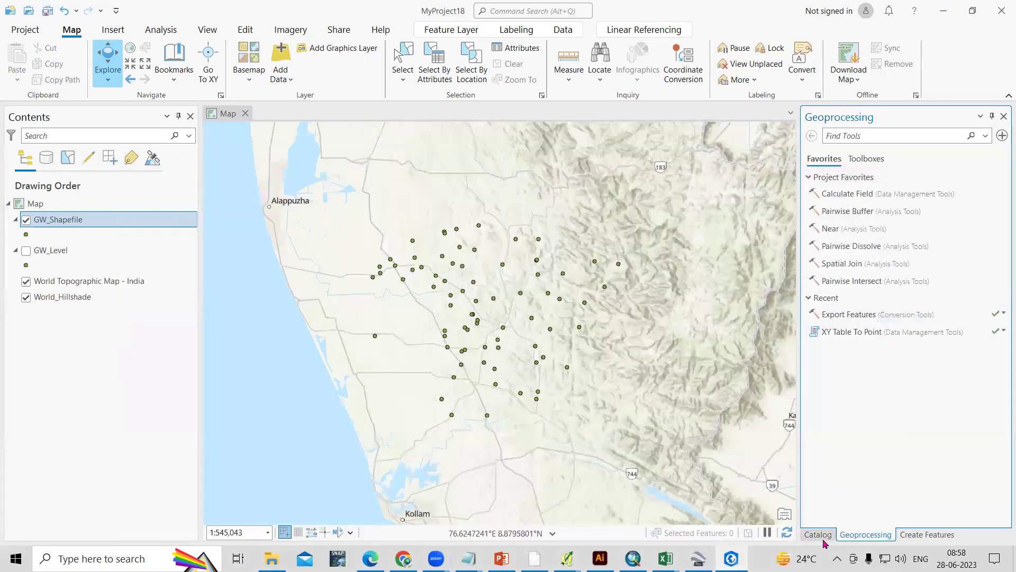
Browse the catalog's computer locations to the Excel_Sheet folder in D:\Video Lecture\ArcGIS Pro.
click(818, 534)
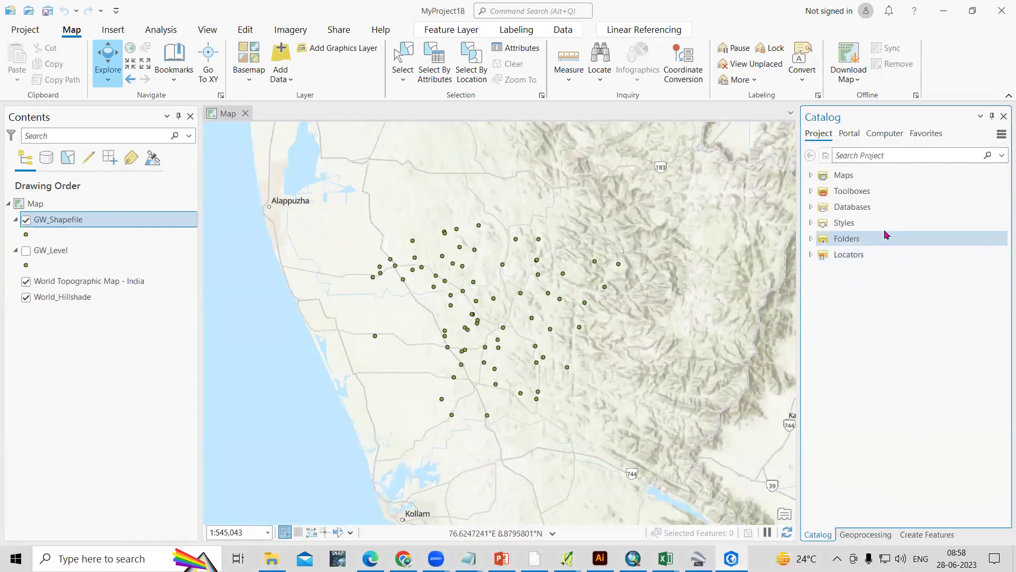
click(884, 133)
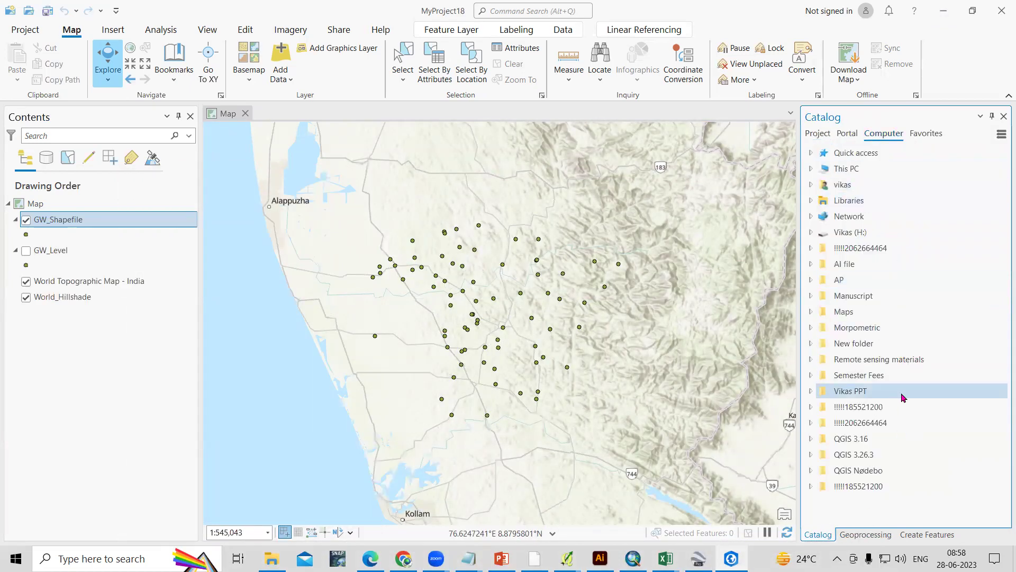
click(861, 172)
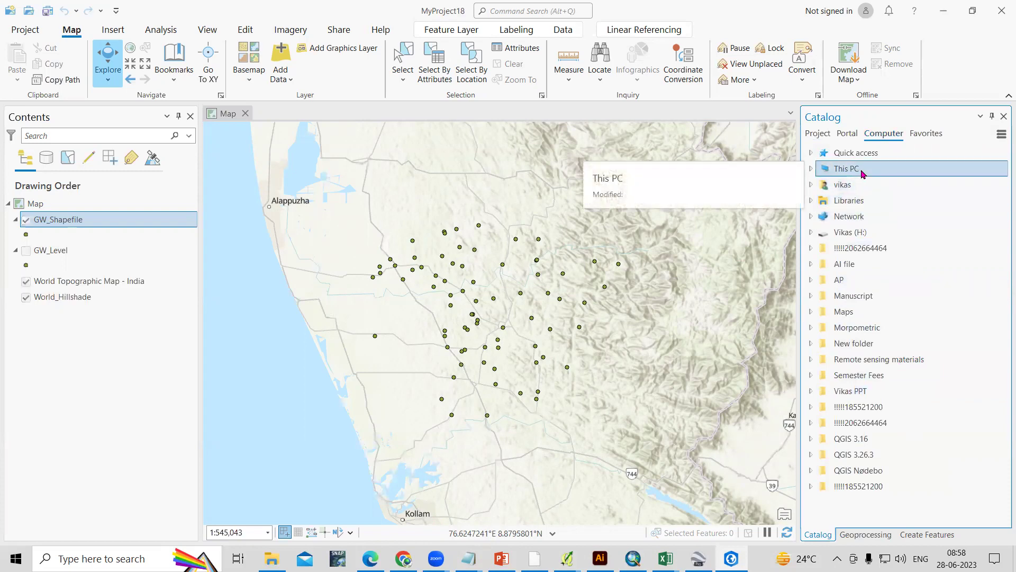
double_click(861, 172)
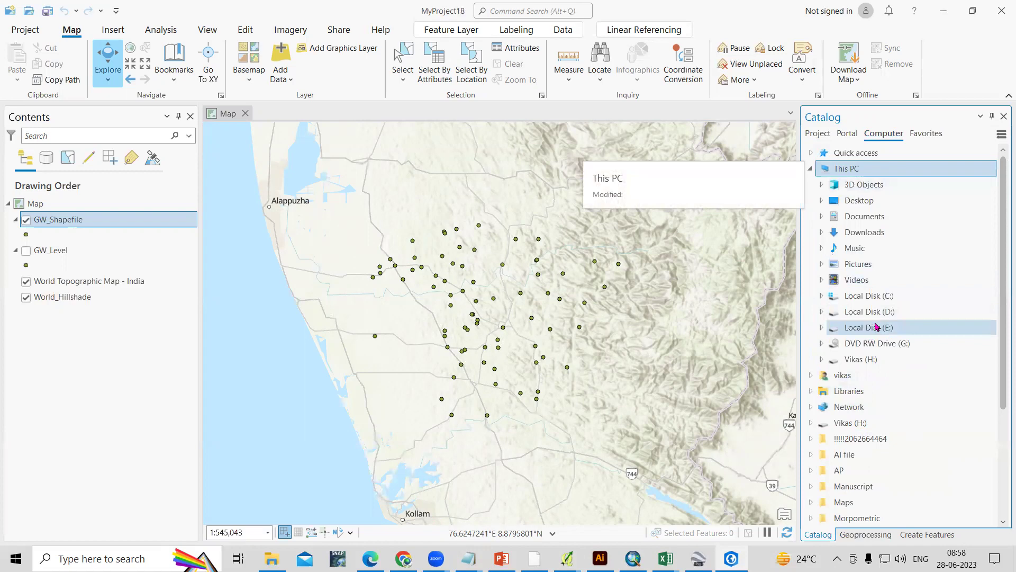
click(877, 317)
double_click(877, 315)
click(877, 376)
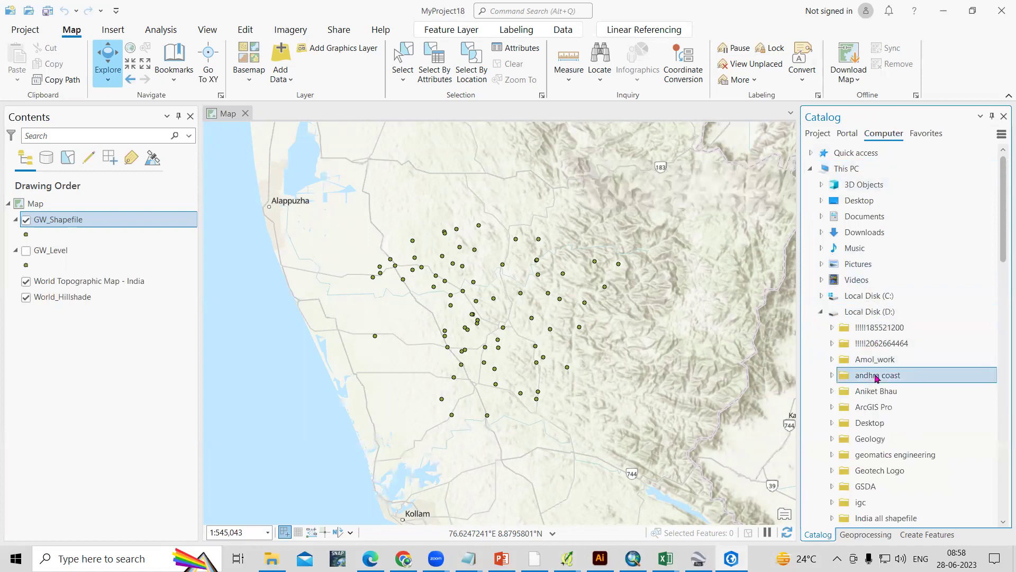
scroll(898, 407, down, 7)
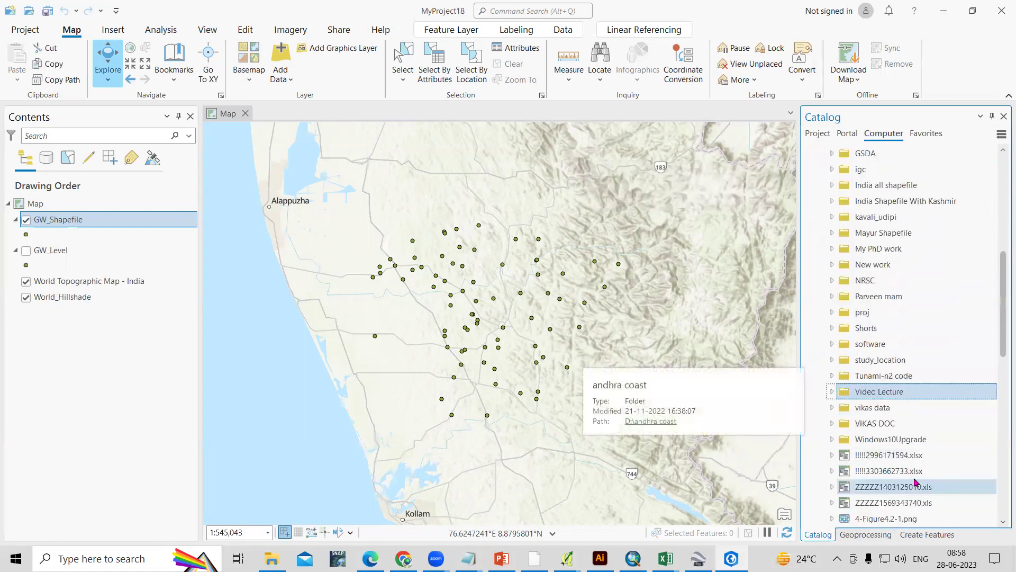
click(899, 395)
double_click(899, 392)
double_click(899, 440)
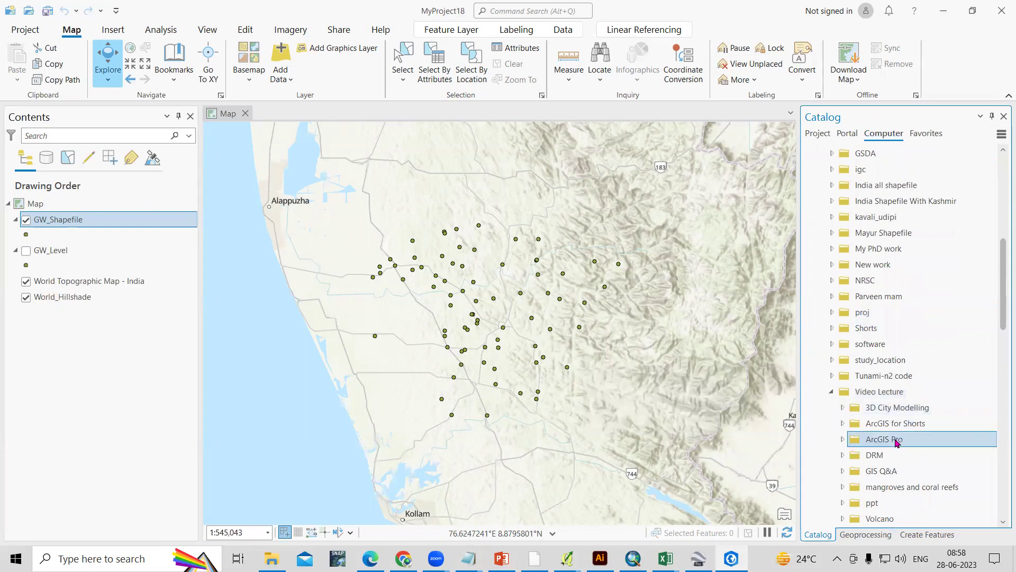
scroll(896, 444, down, 4)
double_click(914, 313)
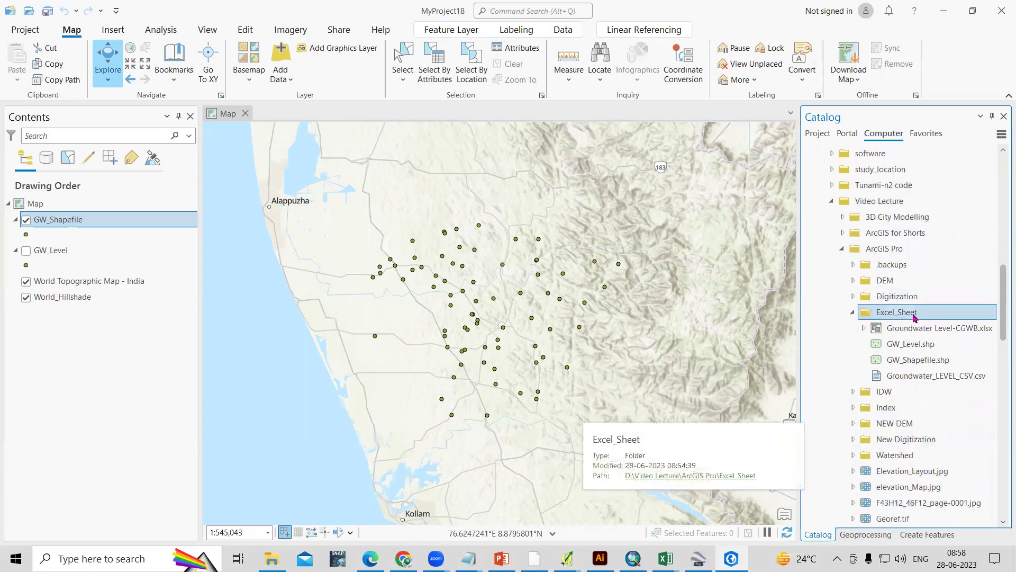
Start a new shapefile in the Excel_Sheet folder, named Stud_Area with the Polygon geometry type.
right_click(914, 316)
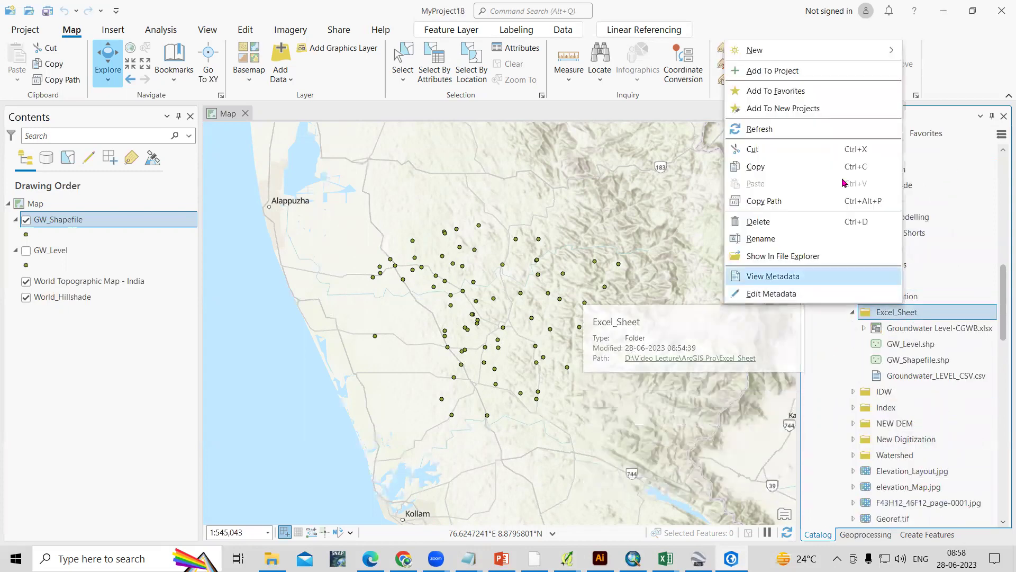
mouse_move(780, 54)
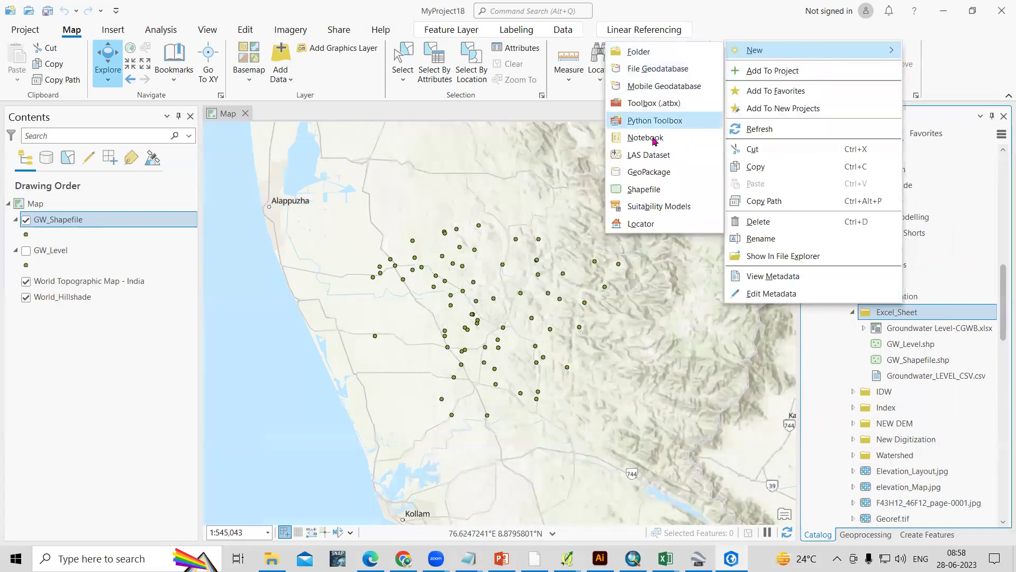
click(653, 192)
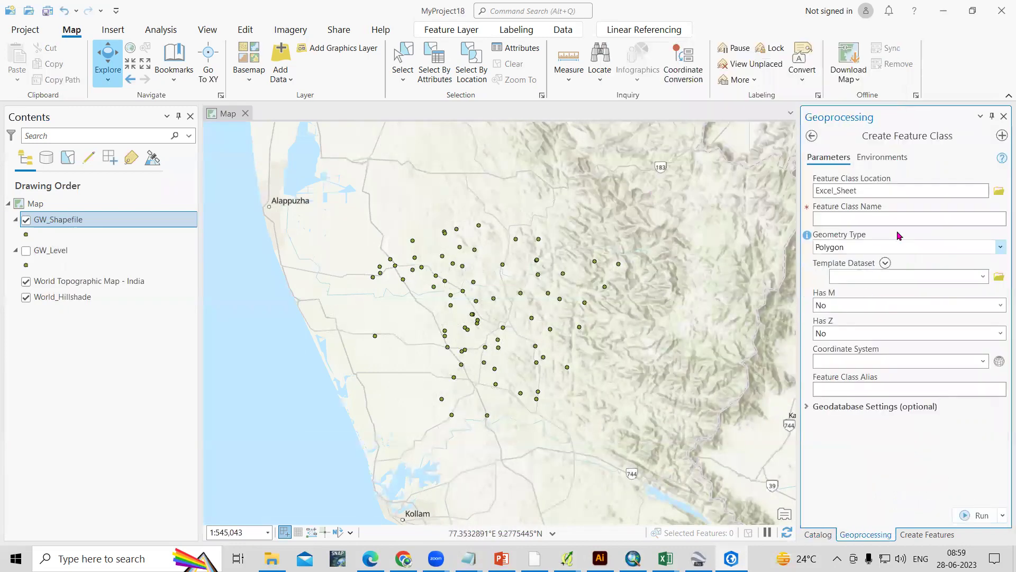
click(957, 218)
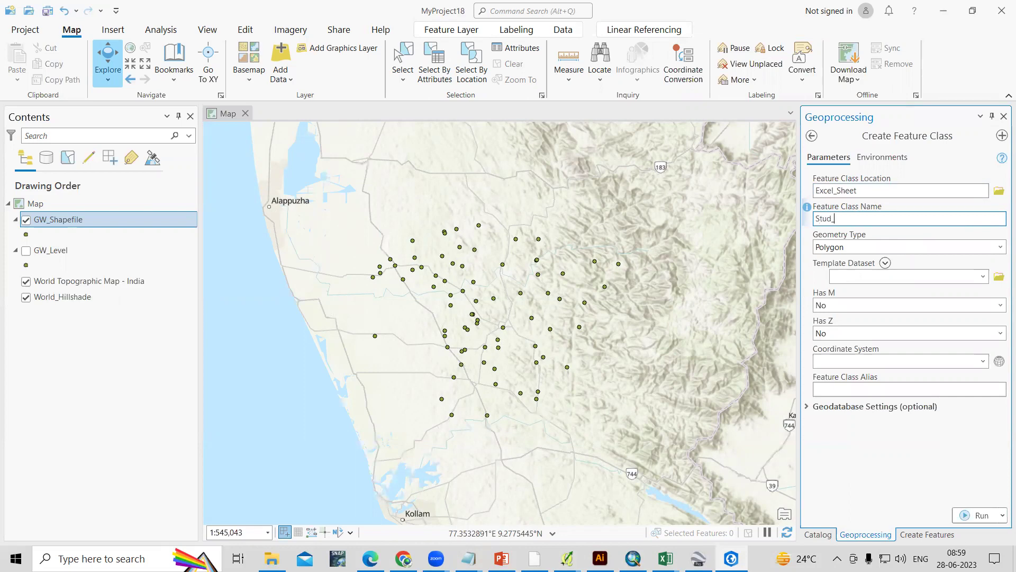
click(995, 245)
click(865, 292)
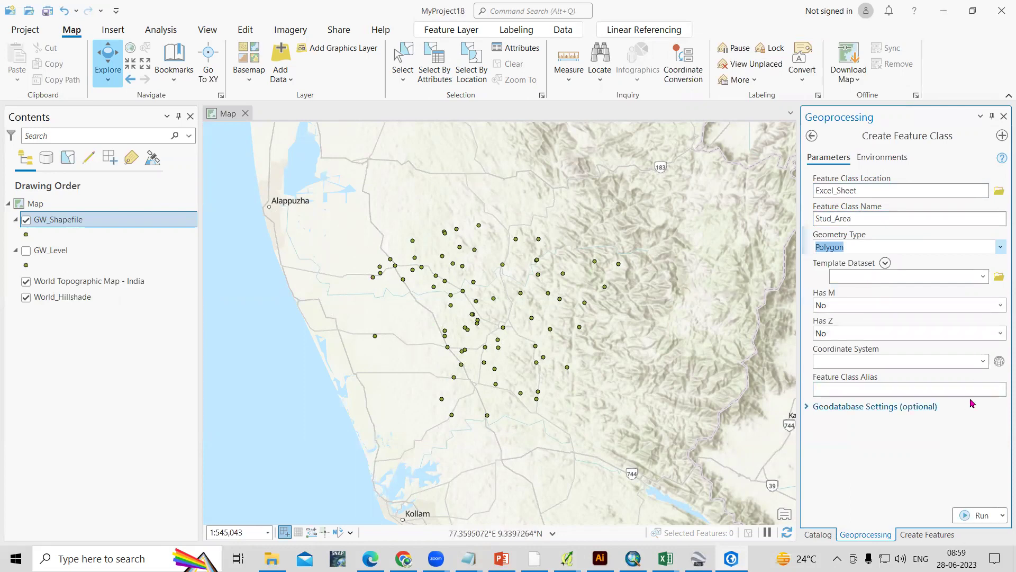
Assign the projected coordinate system WGS 1984 UTM Zone 43N to Stud_Area and create the feature class.
click(998, 366)
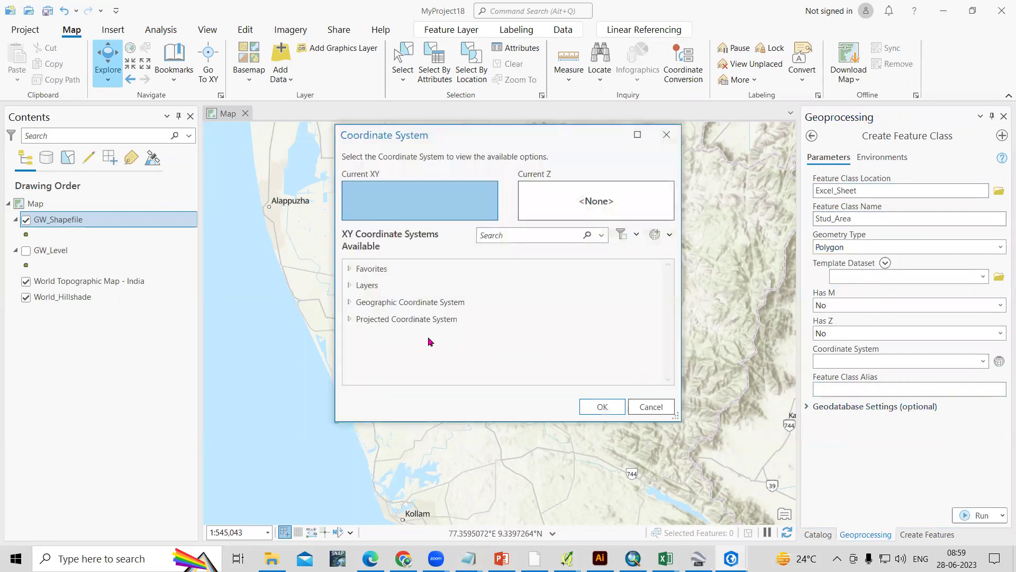
click(406, 323)
double_click(389, 320)
scroll(482, 341, down, 2)
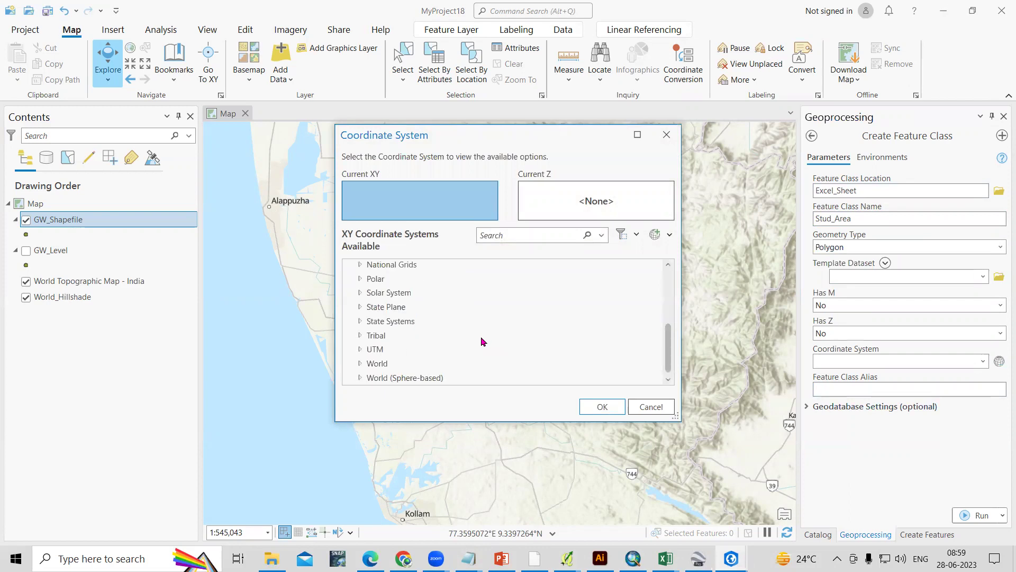
double_click(375, 350)
scroll(413, 344, down, 3)
double_click(415, 349)
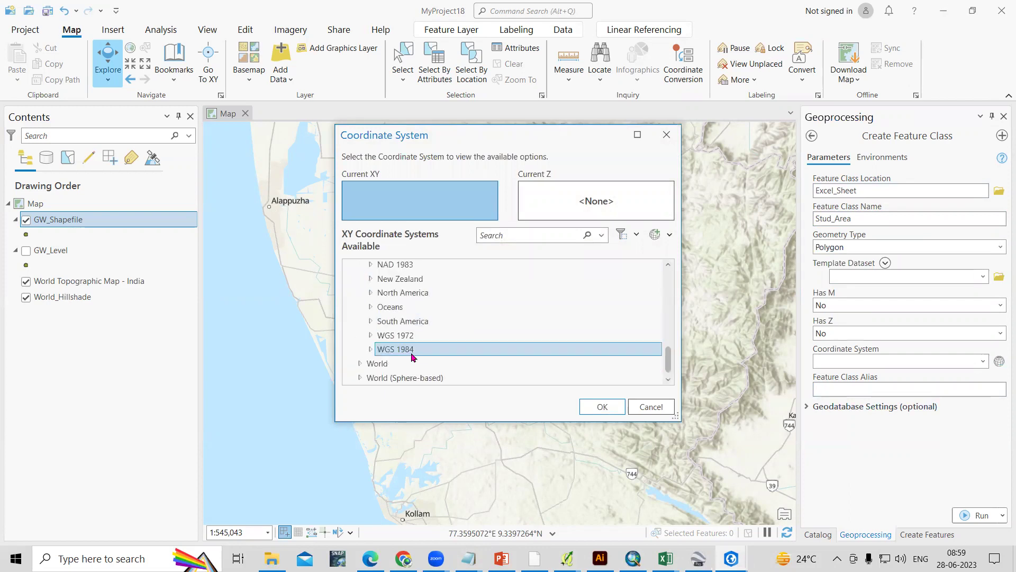
scroll(459, 352, down, 1)
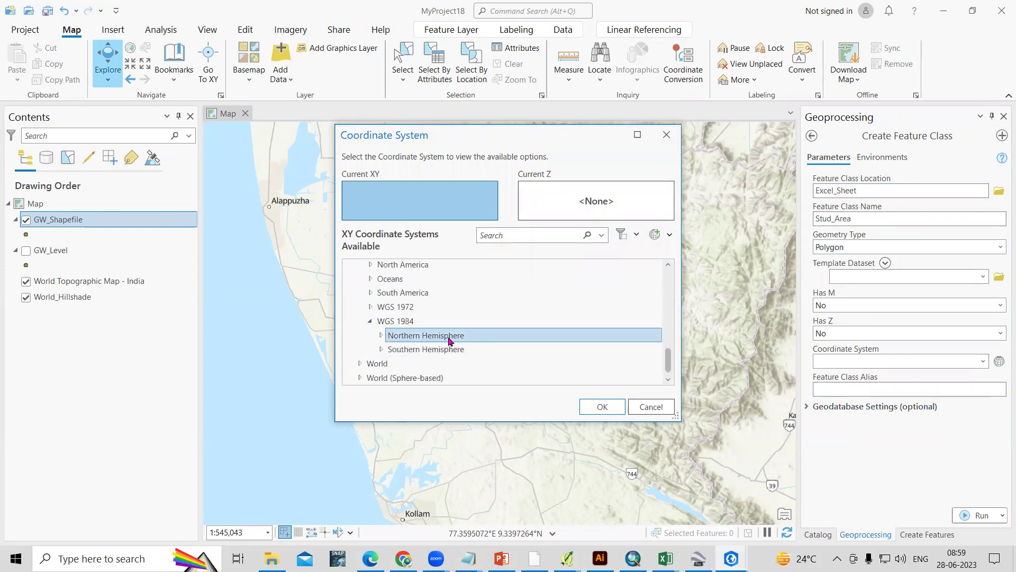
double_click(451, 339)
scroll(478, 339, down, 10)
click(478, 339)
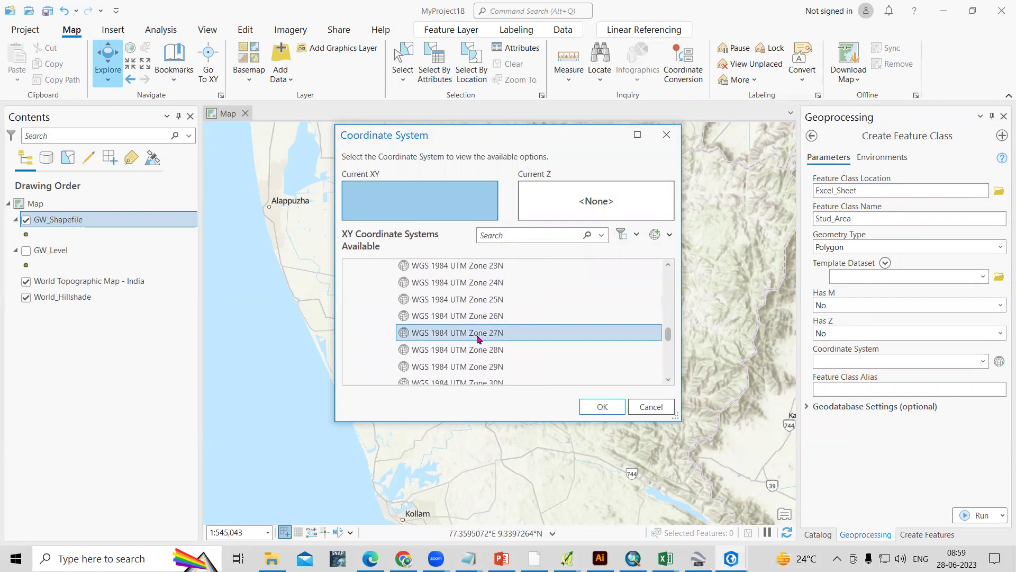
scroll(478, 339, down, 1)
scroll(478, 339, down, 6)
click(478, 334)
click(443, 285)
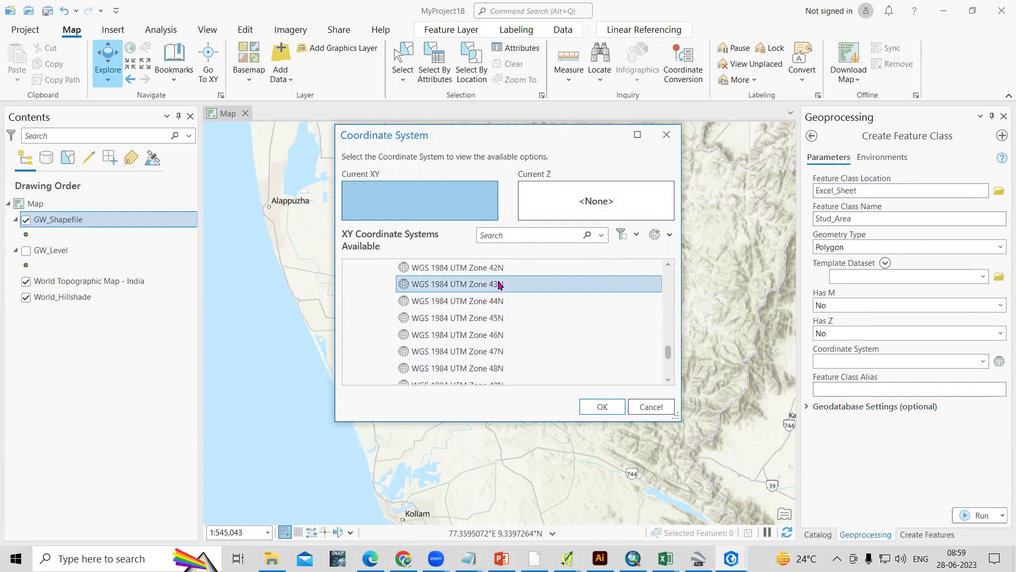
click(596, 406)
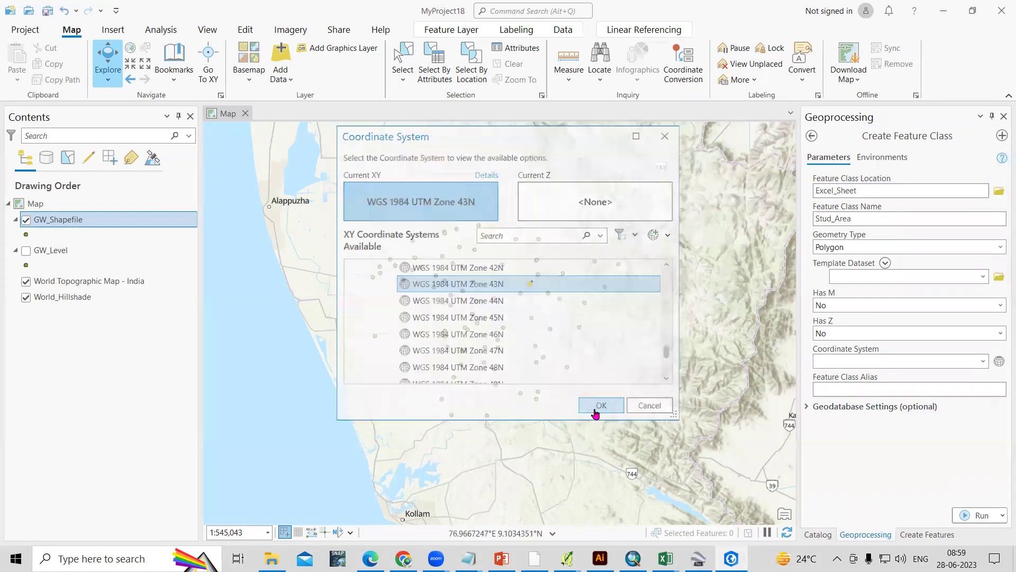
click(984, 515)
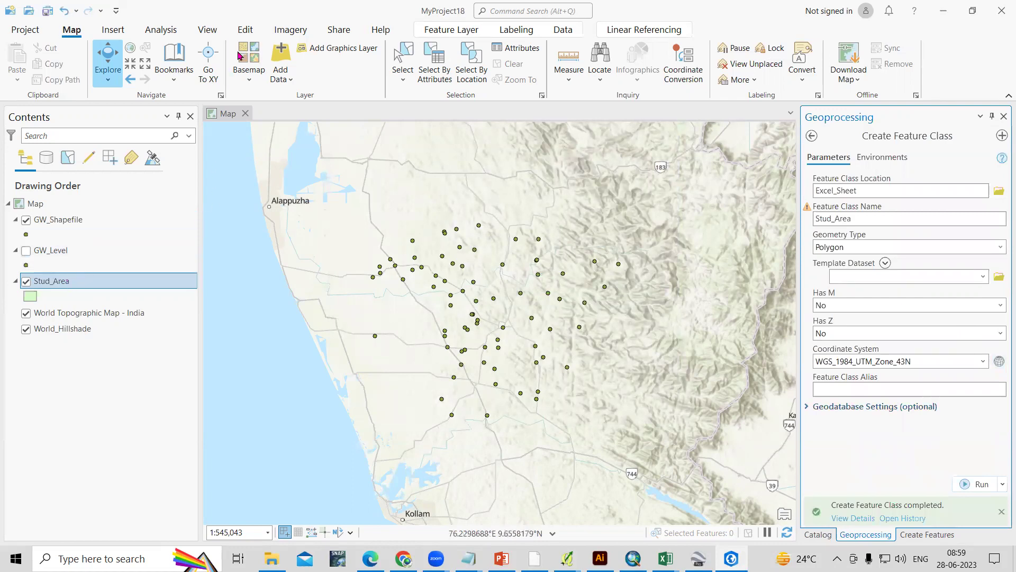
Digitize a Stud_Area polygon that encloses all the groundwater well points and save the edits.
click(245, 33)
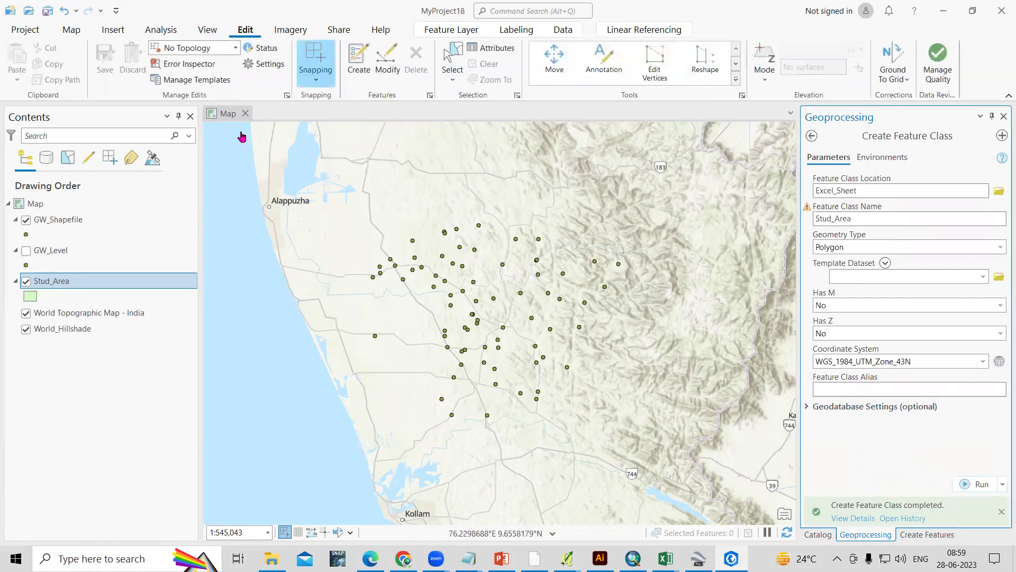
click(355, 74)
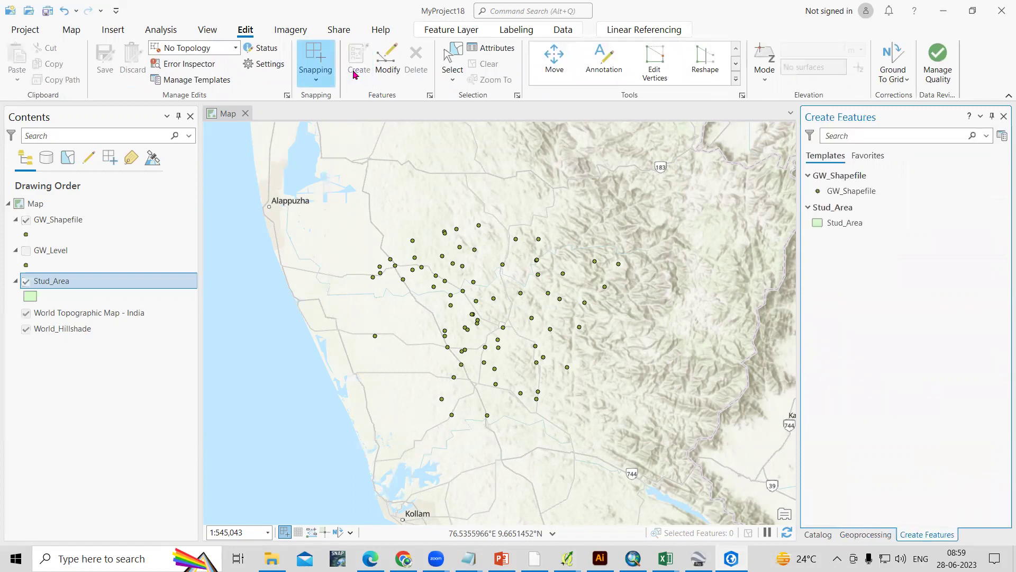
click(846, 249)
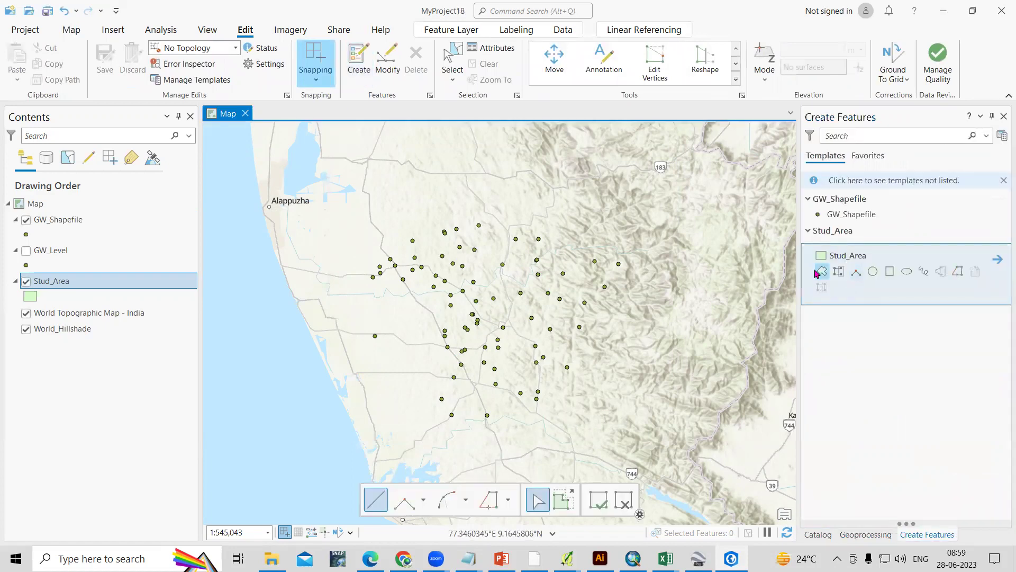
click(822, 272)
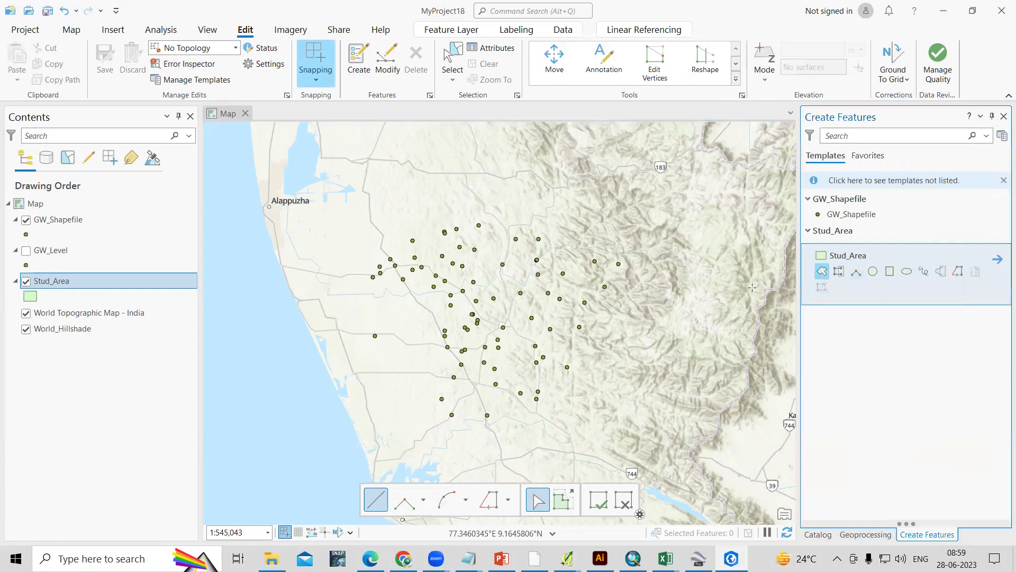
click(385, 363)
click(361, 342)
click(349, 323)
click(350, 298)
click(352, 267)
click(350, 248)
click(363, 240)
click(407, 211)
click(421, 203)
click(476, 196)
click(508, 204)
click(544, 206)
click(574, 214)
click(606, 226)
click(629, 246)
click(636, 278)
click(621, 299)
click(620, 322)
click(617, 336)
click(608, 358)
click(598, 394)
click(577, 414)
click(529, 426)
click(481, 441)
click(432, 431)
double_click(416, 389)
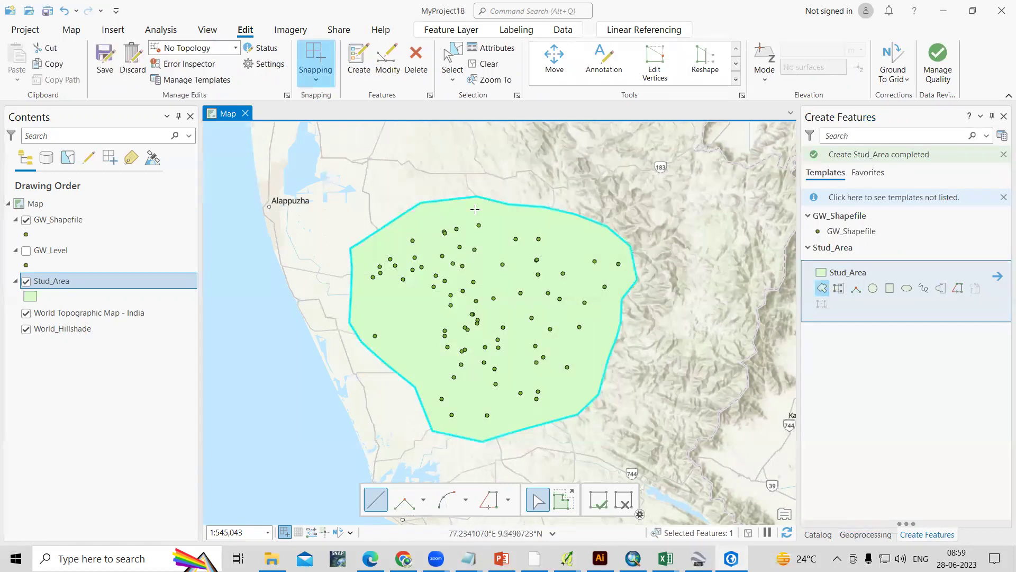
click(104, 59)
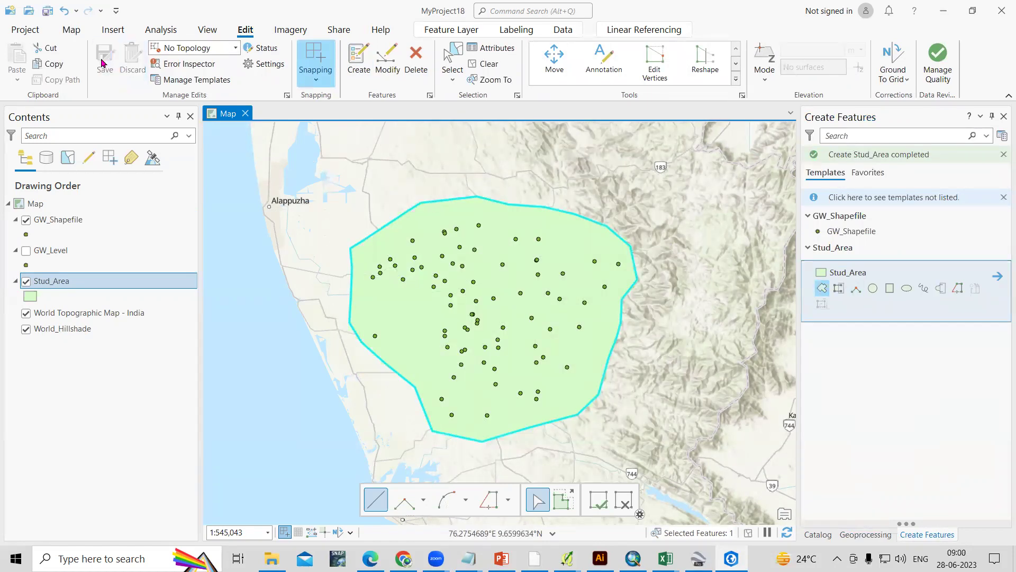
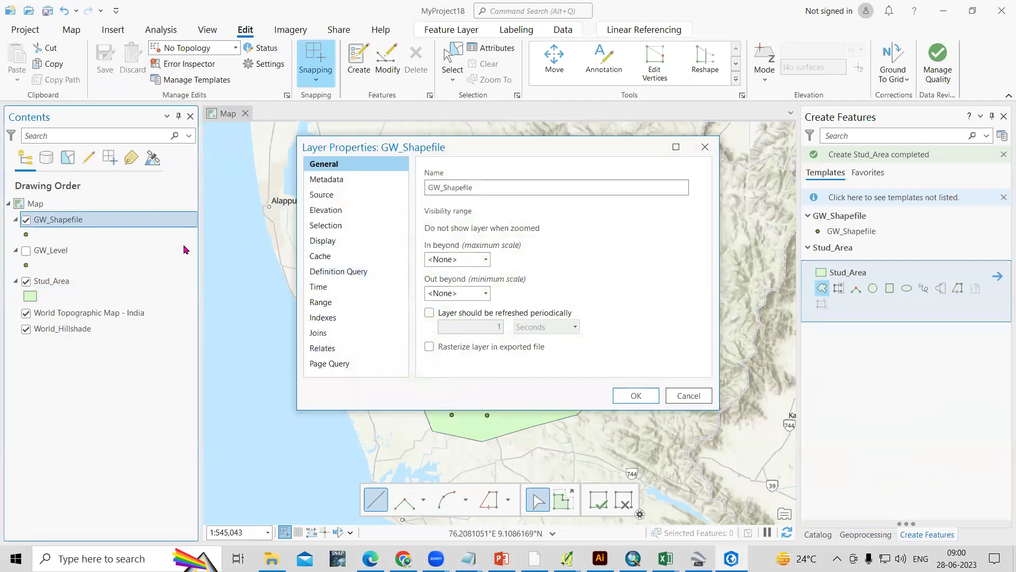
Check the data source and spatial reference in the GW_Shapefile layer's properties.
click(352, 194)
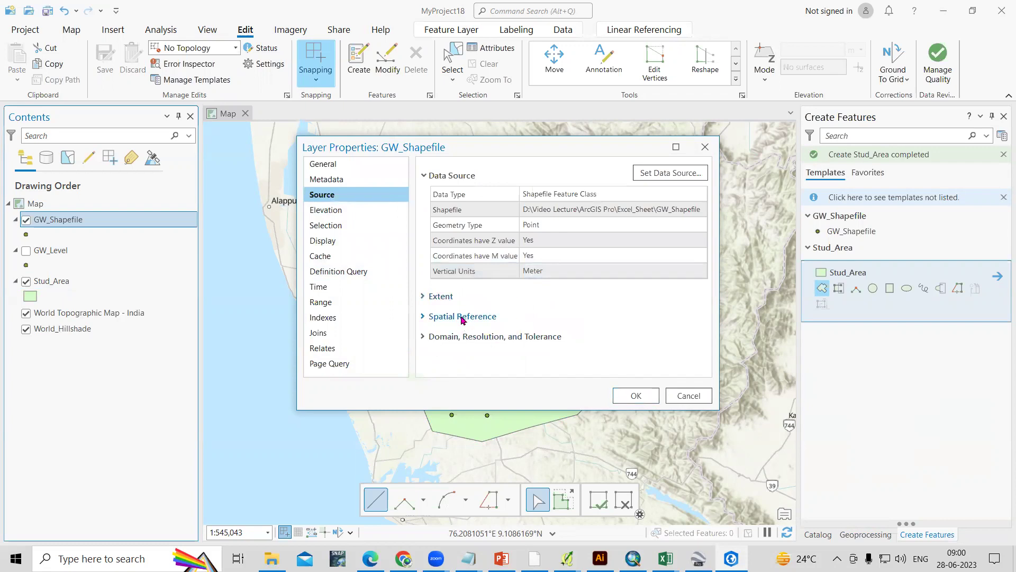
click(462, 316)
click(607, 331)
click(673, 399)
Check the projected coordinate system of the Stud_Area layer in its properties.
click(62, 285)
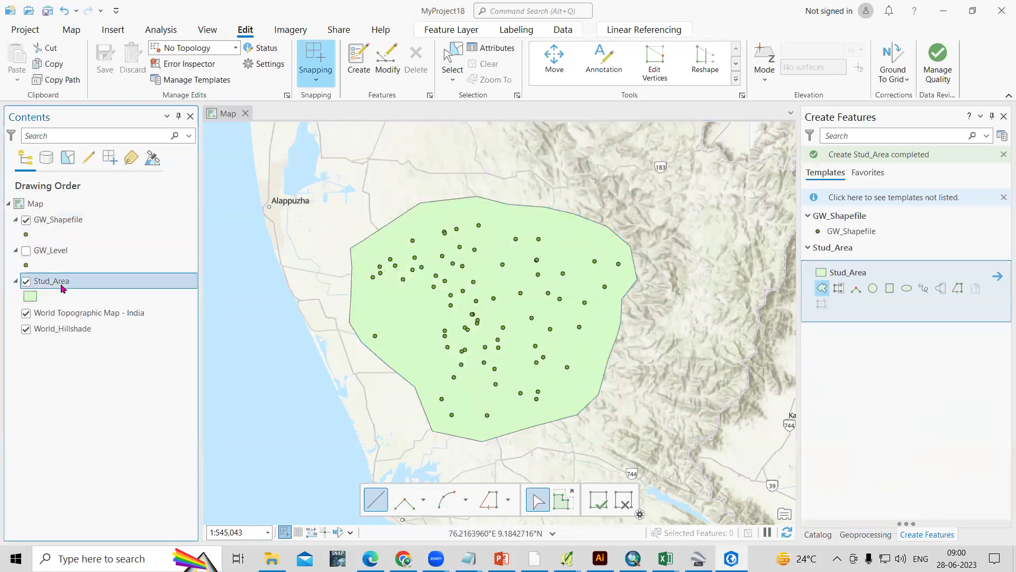
right_click(62, 288)
click(124, 445)
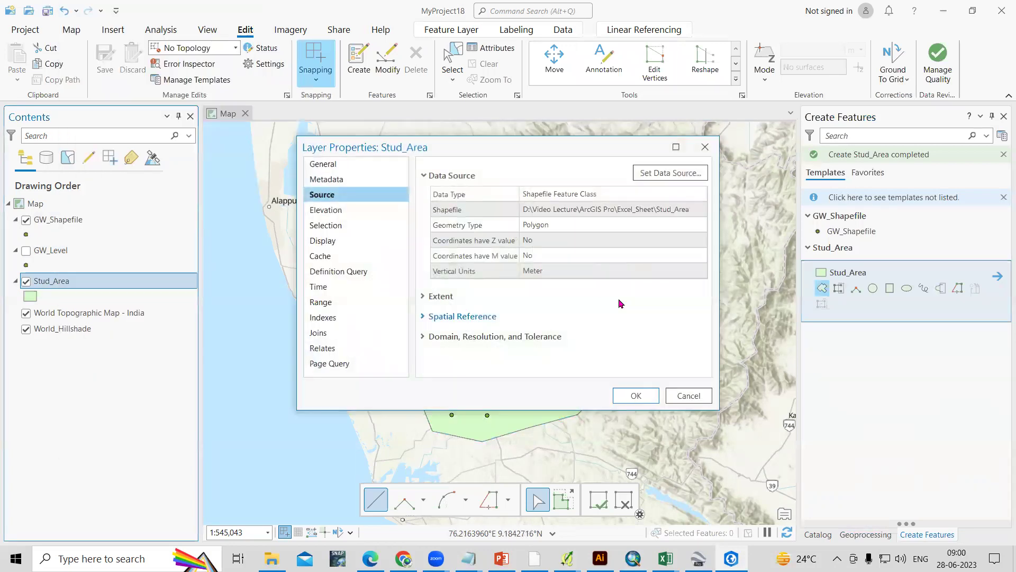
click(500, 316)
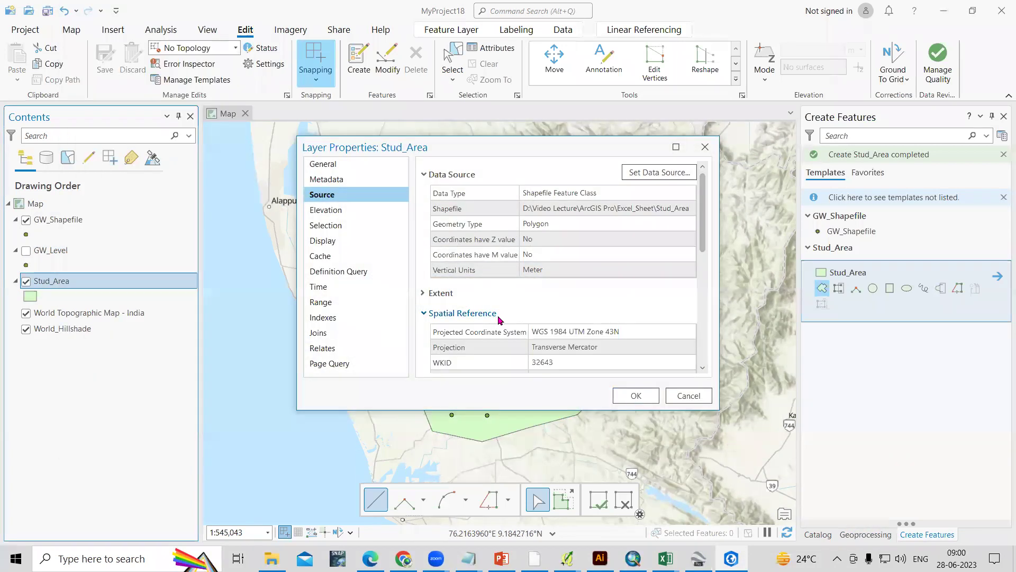
click(474, 331)
click(688, 395)
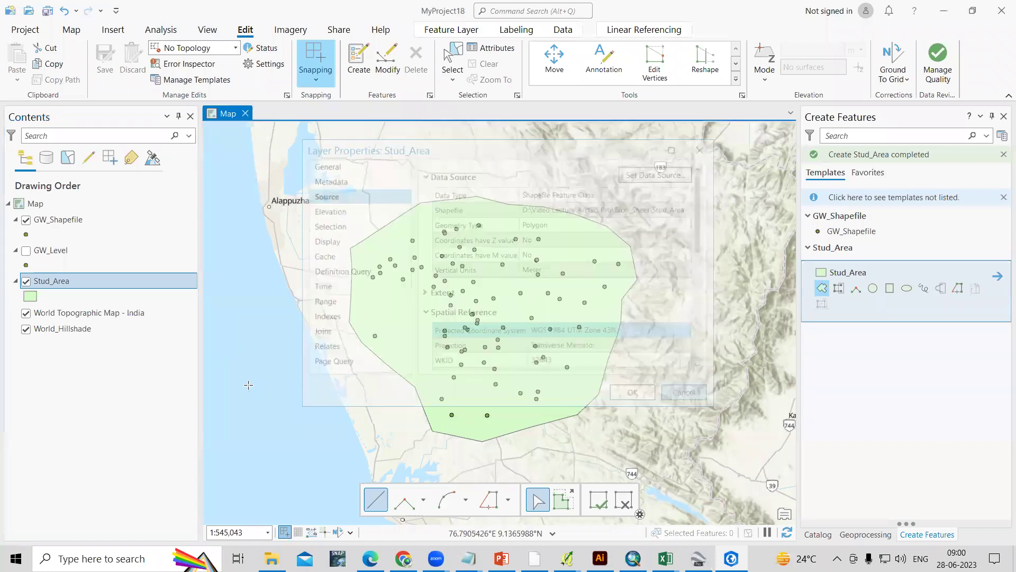
Select the GW_Shapefile layer, leave the Create Feature Class tool and show the full list of geoprocessing toolboxes.
click(71, 222)
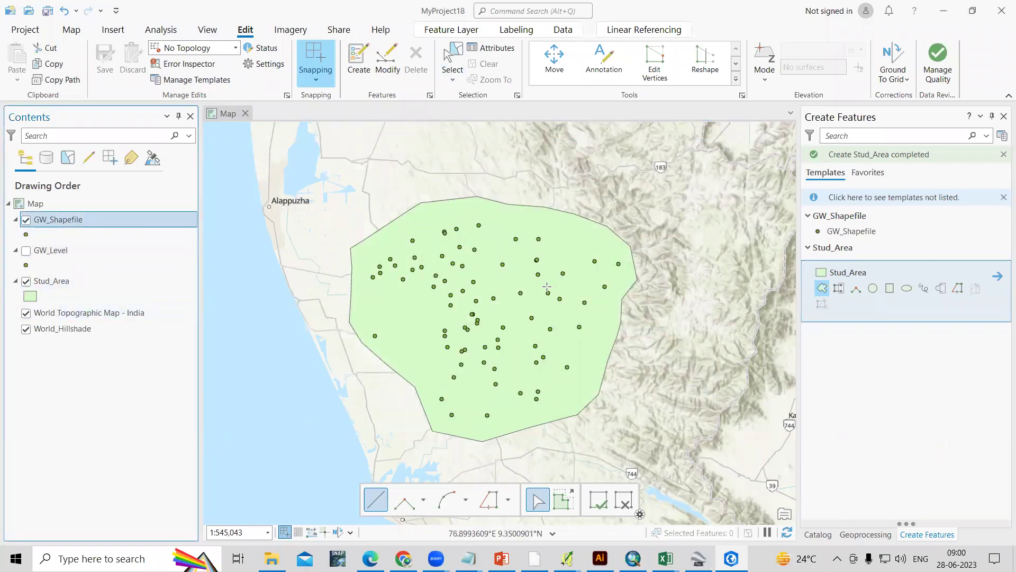
click(866, 534)
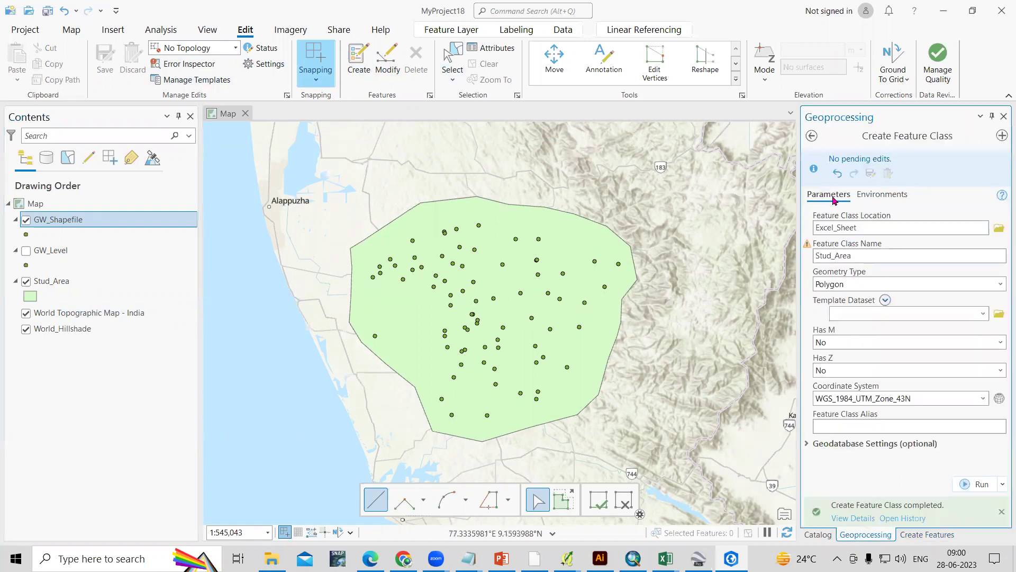
click(812, 137)
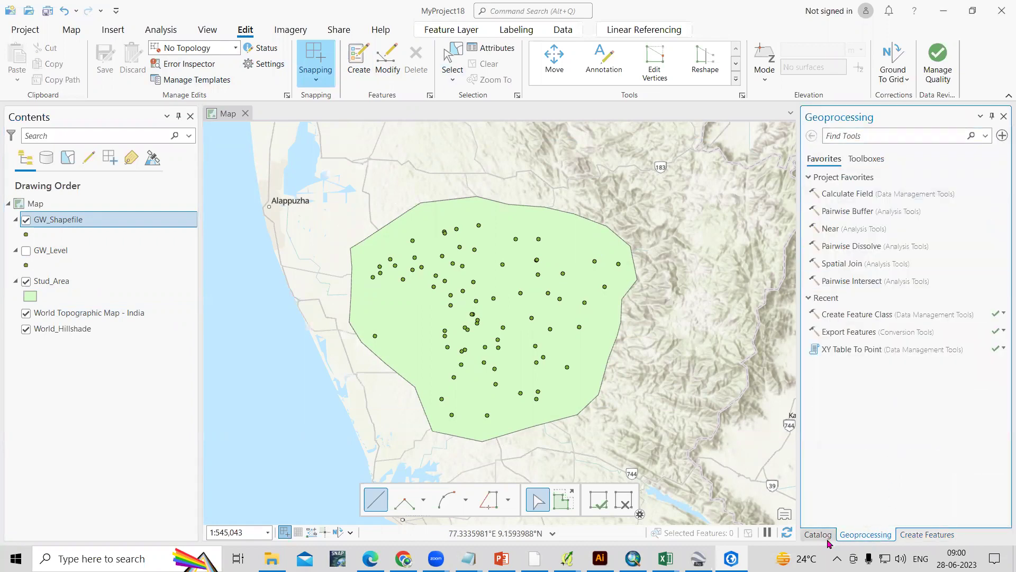
click(877, 162)
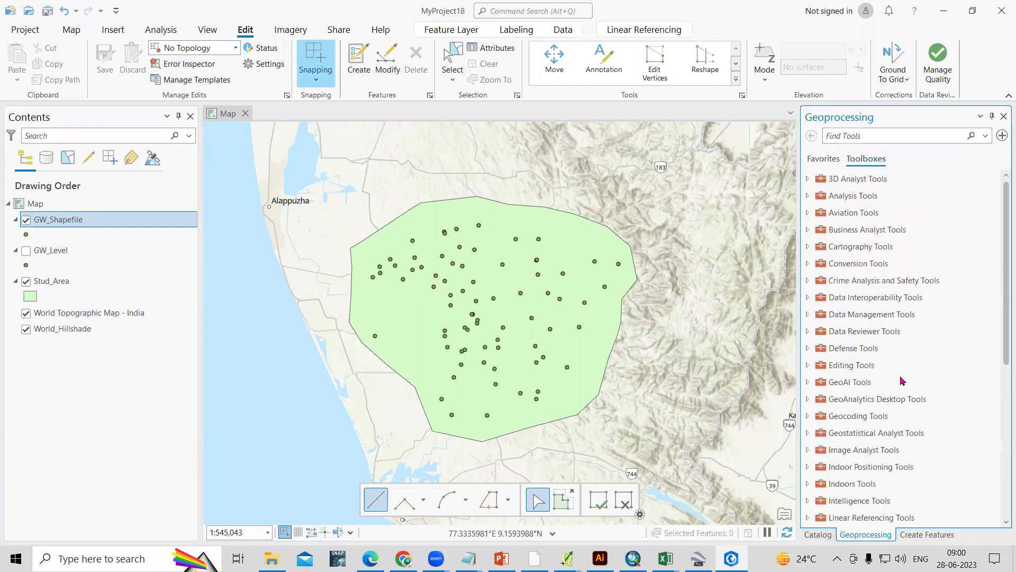
Open the Project tool from Projections and Transformations in the Data Management Tools toolbox.
scroll(901, 381, down, 3)
scroll(901, 381, down, 2)
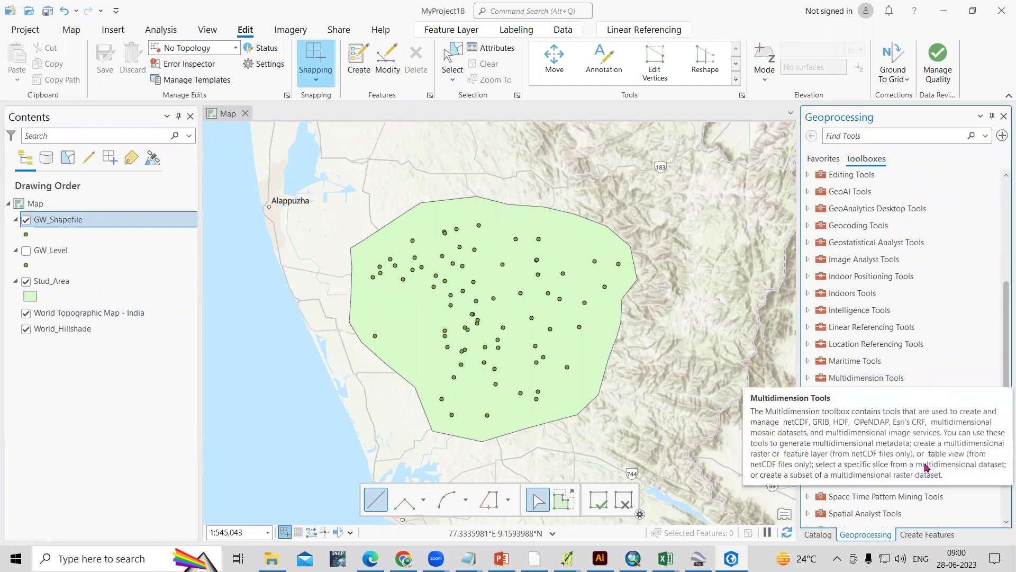
scroll(914, 415, down, 2)
scroll(915, 415, up, 2)
scroll(915, 411, up, 3)
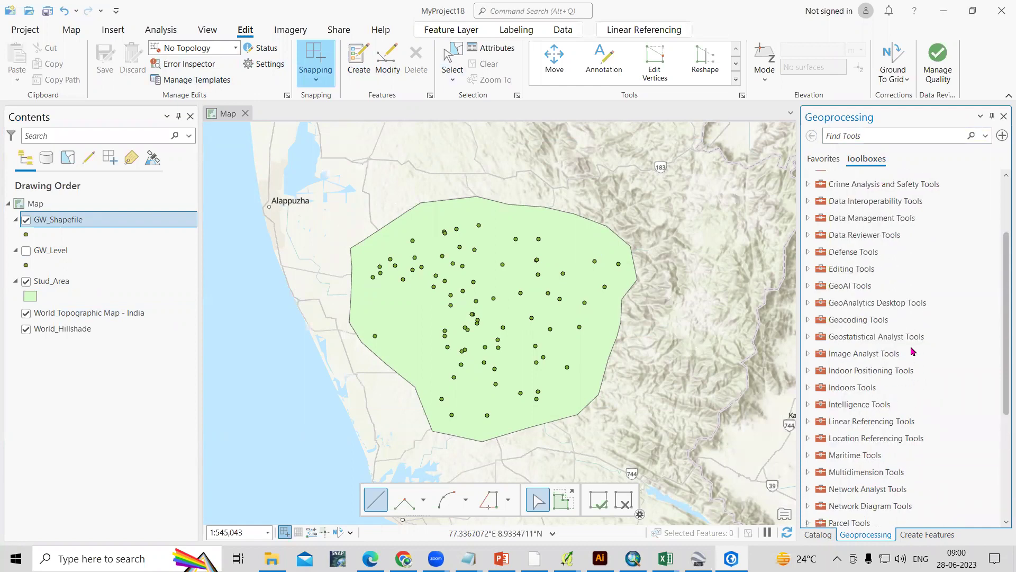
click(891, 219)
click(890, 219)
click(891, 219)
scroll(907, 409, down, 2)
scroll(907, 413, down, 2)
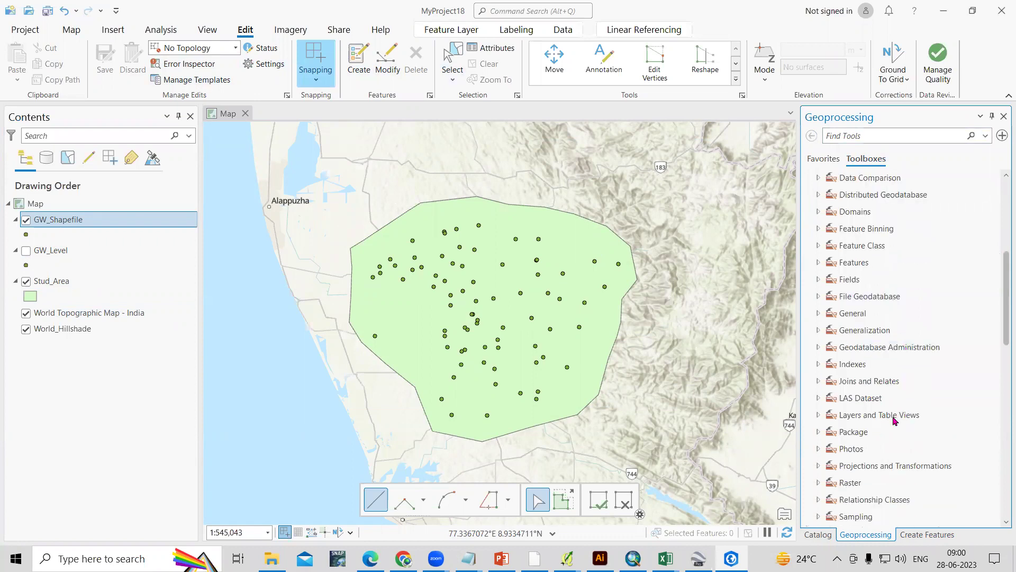
click(914, 467)
scroll(914, 469, down, 2)
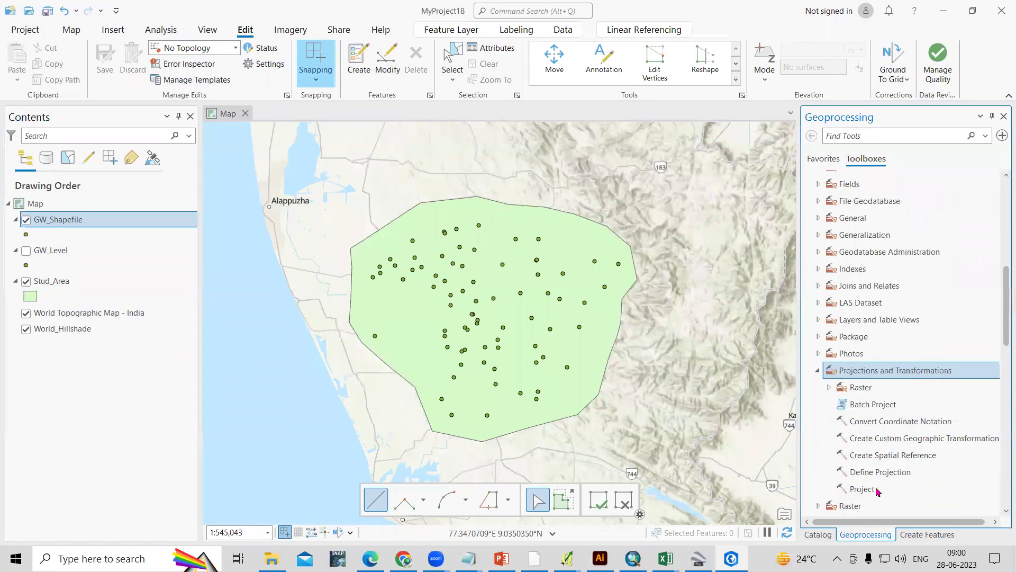
click(863, 489)
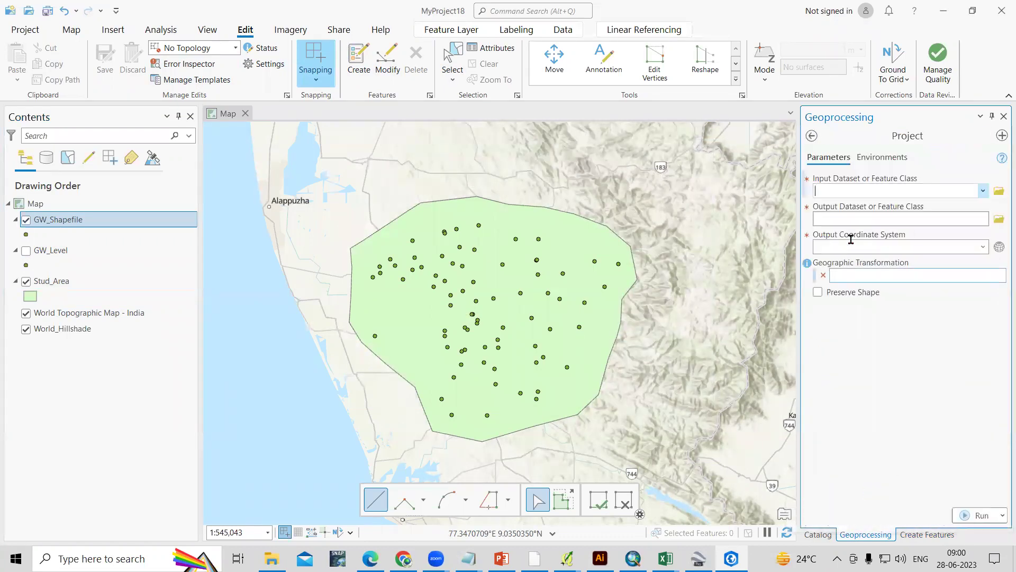
Set GW_Shapefile as the input dataset and save the output as Prj_GW_Shapefile.shp in the Excel_Sheet folder.
click(983, 190)
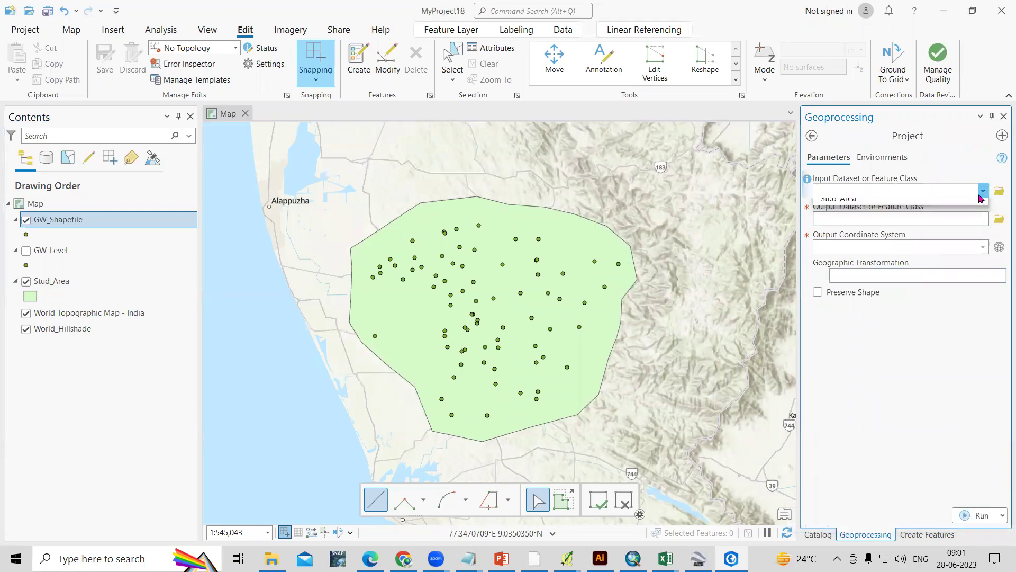
click(856, 207)
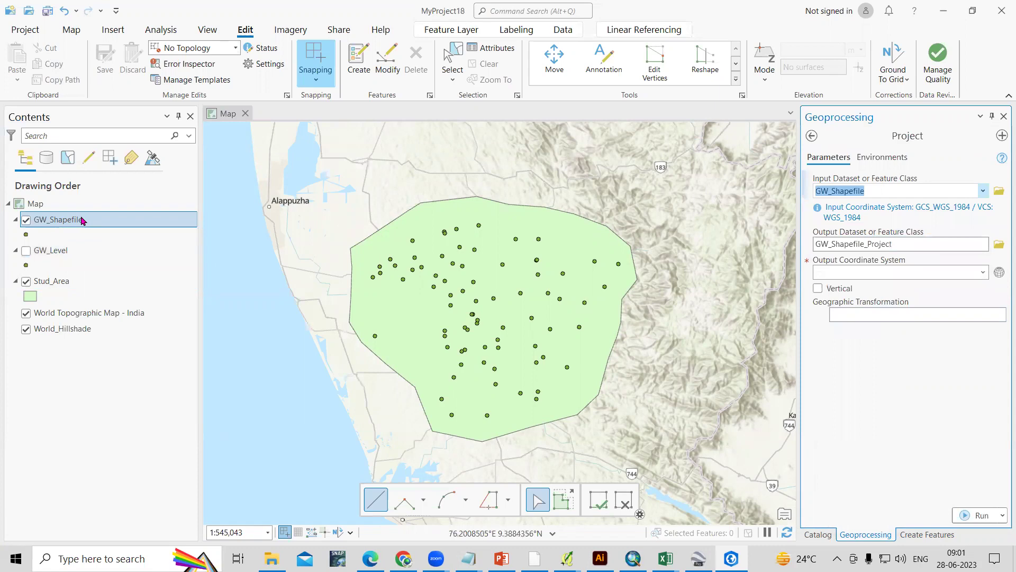
click(1000, 245)
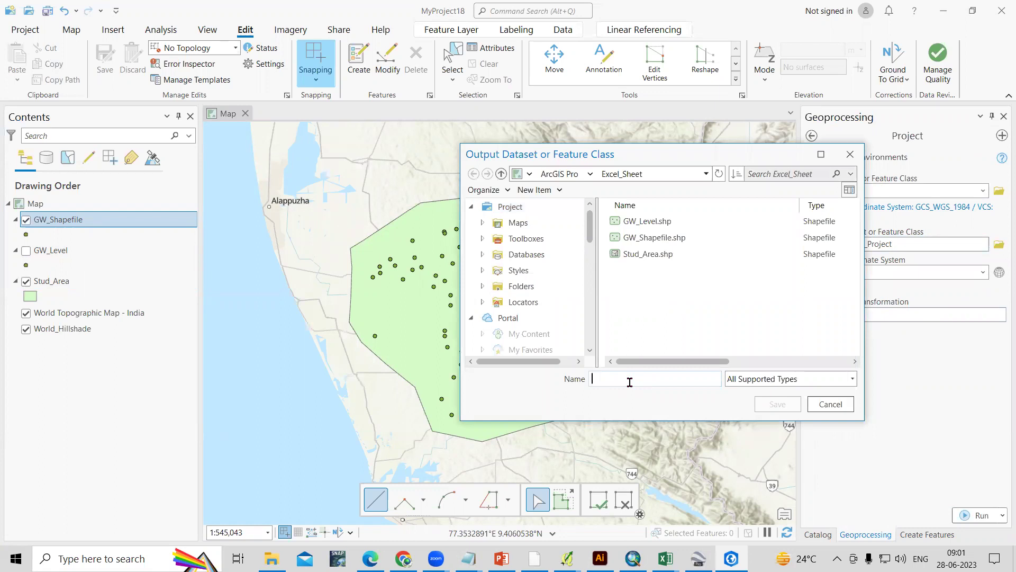
text(Prj_)
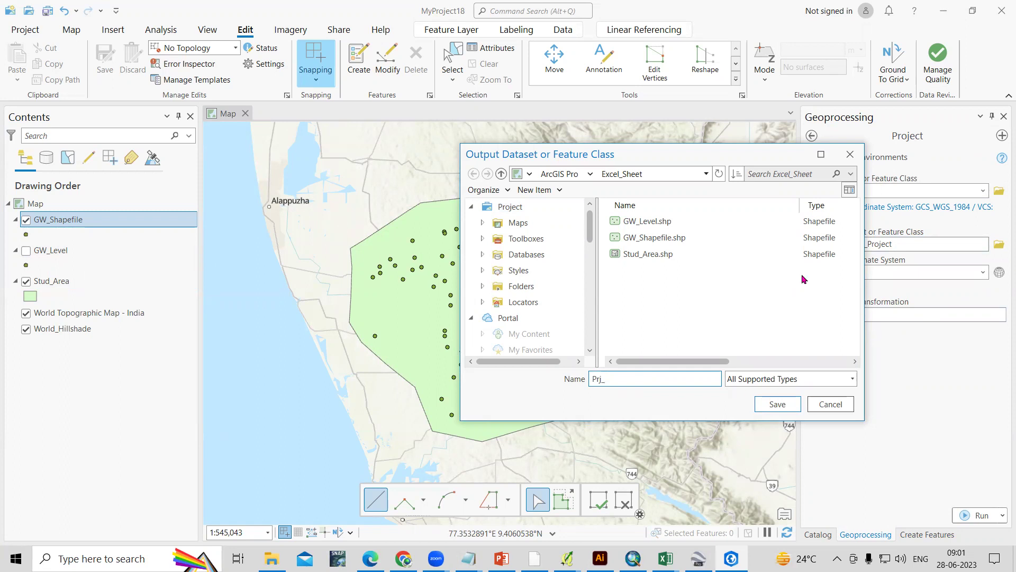
click(648, 237)
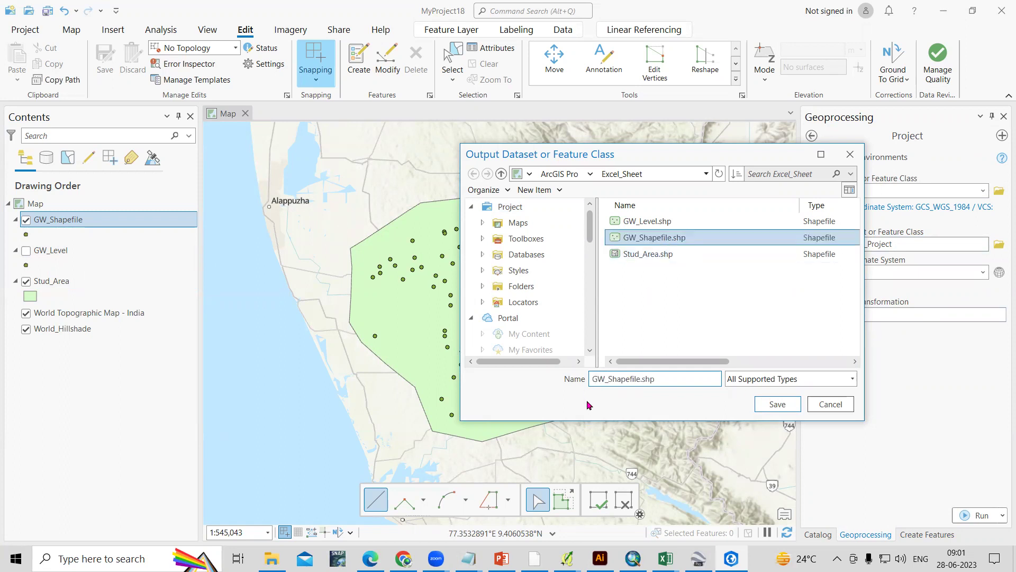
key(Home)
text(Prj_)
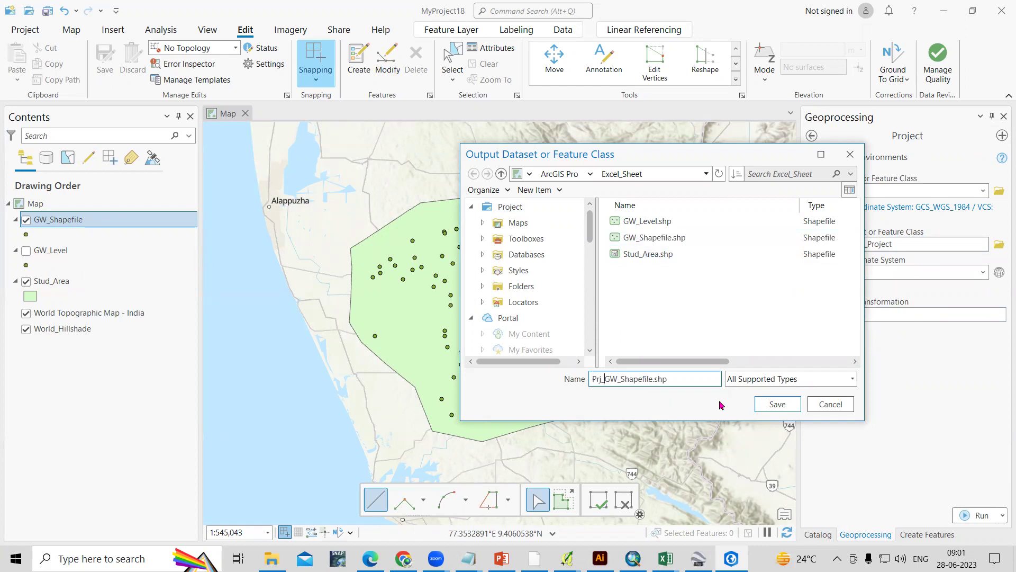
click(773, 404)
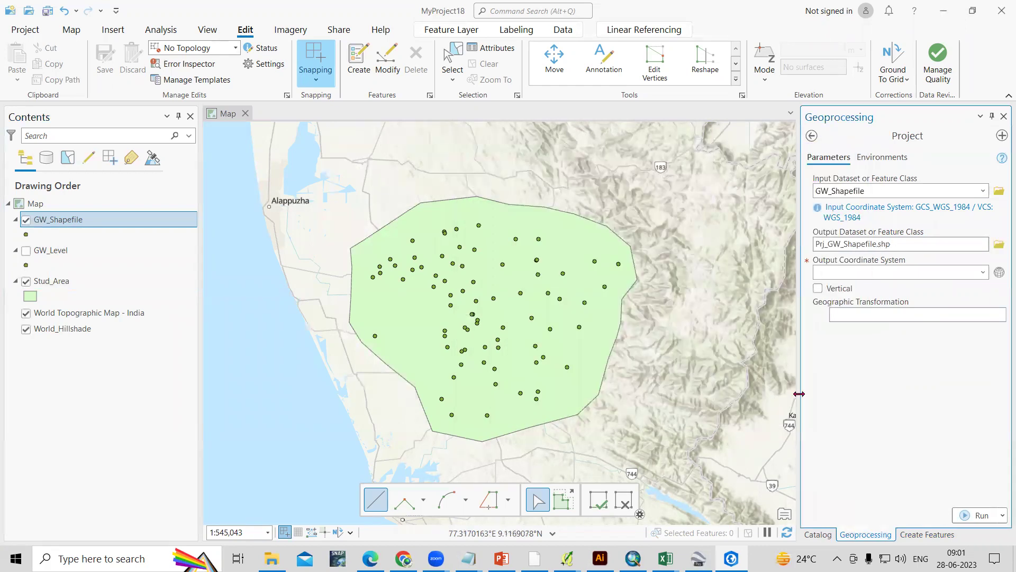
Set the output coordinate system to WGS 1984 UTM Zone 43N and run the Project tool.
click(999, 272)
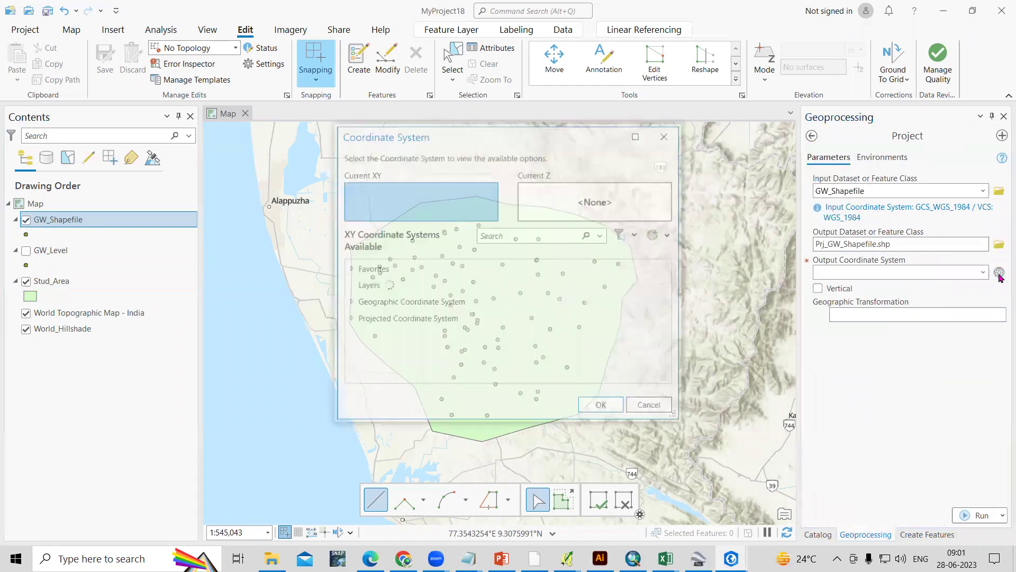
double_click(426, 320)
scroll(476, 349, down, 2)
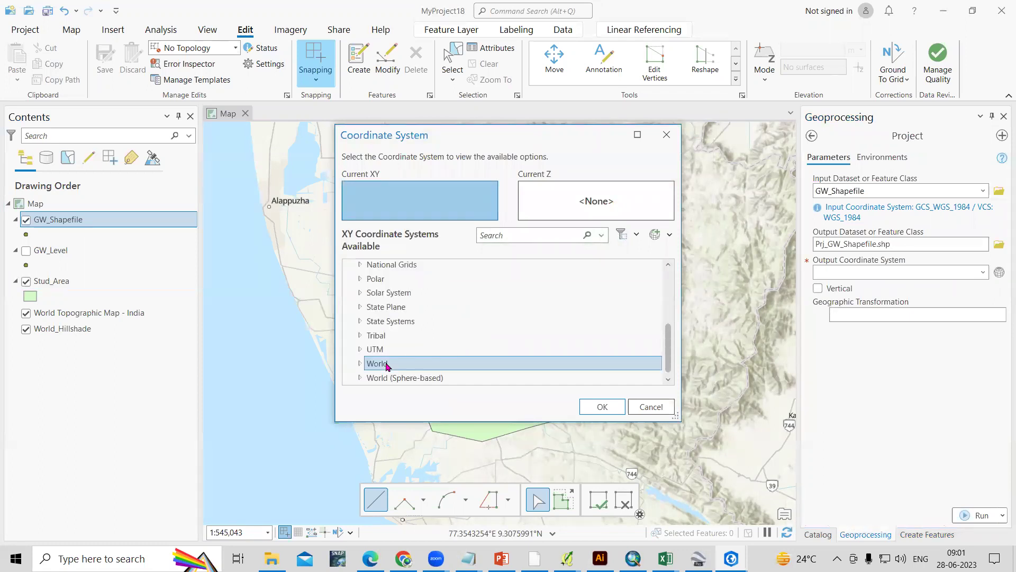
double_click(379, 349)
scroll(431, 351, down, 3)
double_click(416, 350)
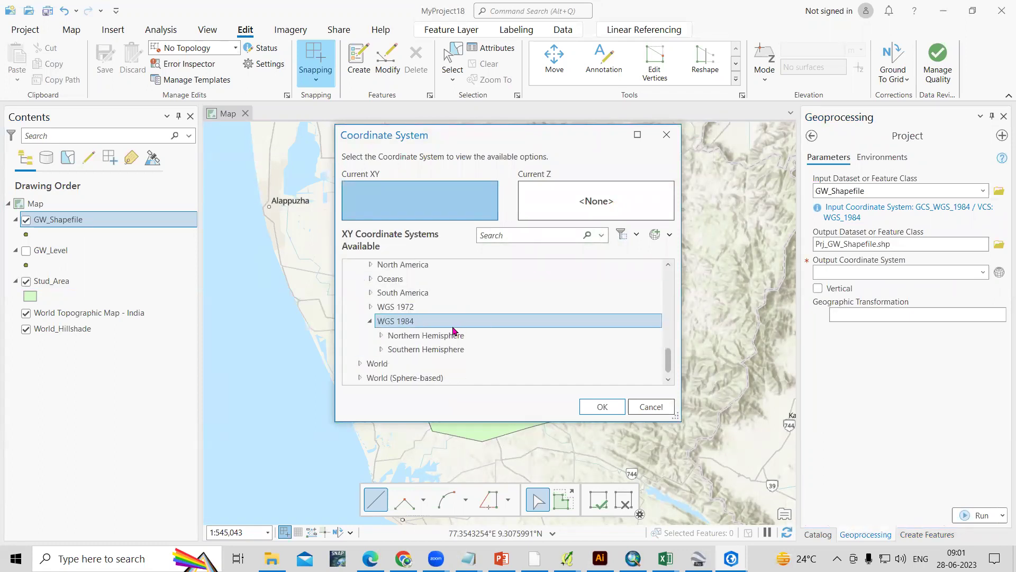
double_click(448, 335)
scroll(466, 347, down, 20)
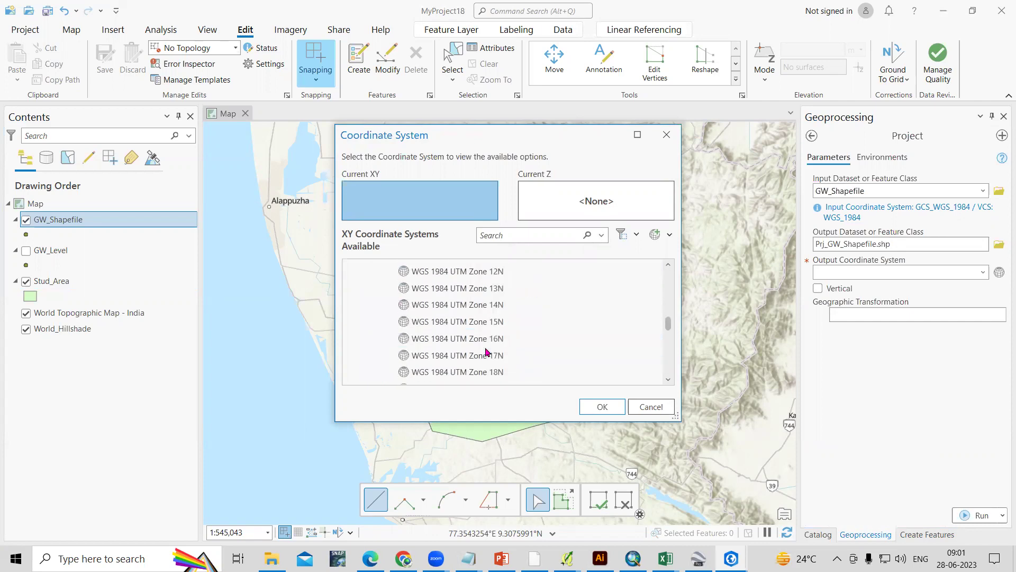
scroll(485, 353, down, 3)
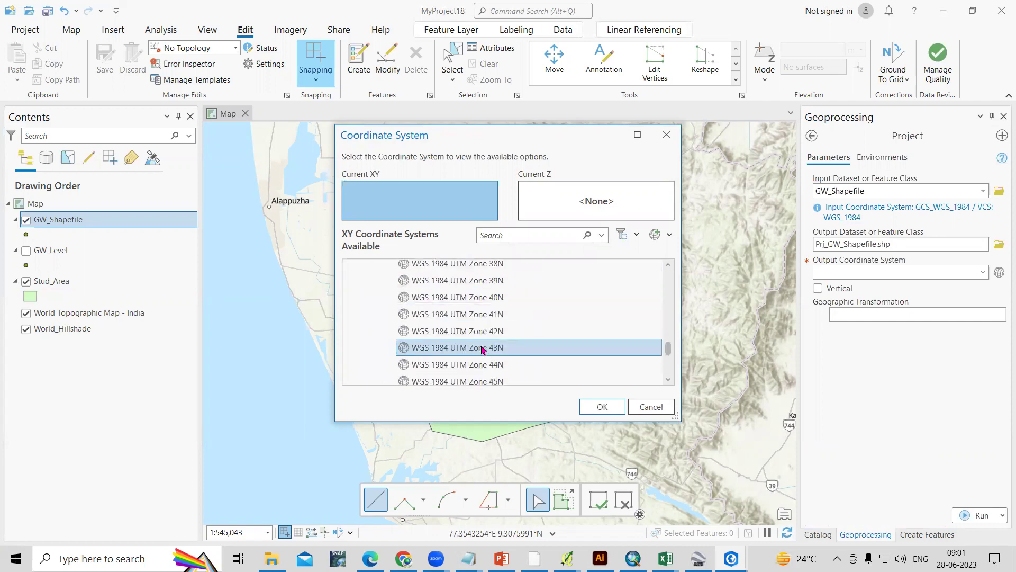
click(483, 349)
click(602, 410)
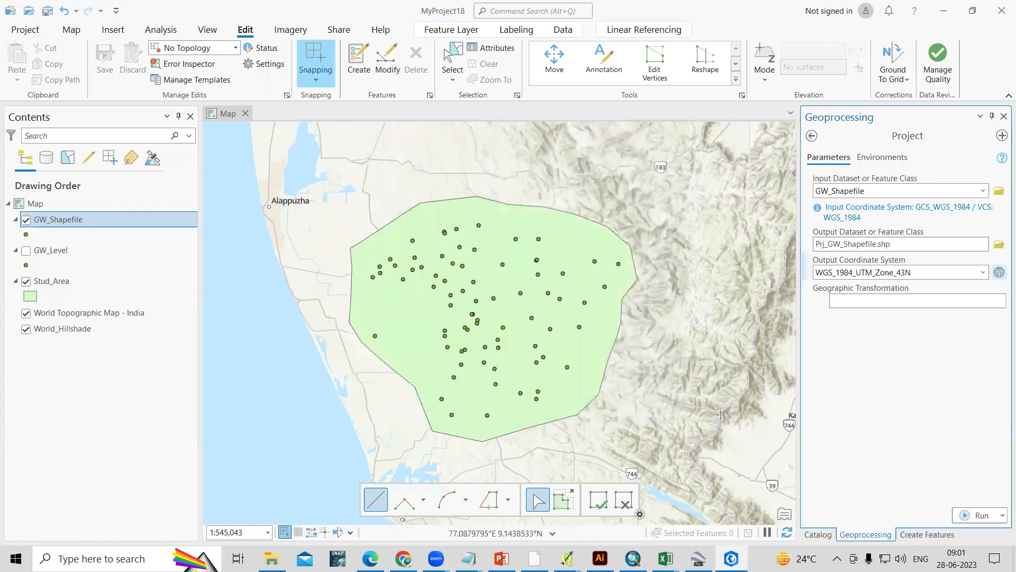
click(980, 516)
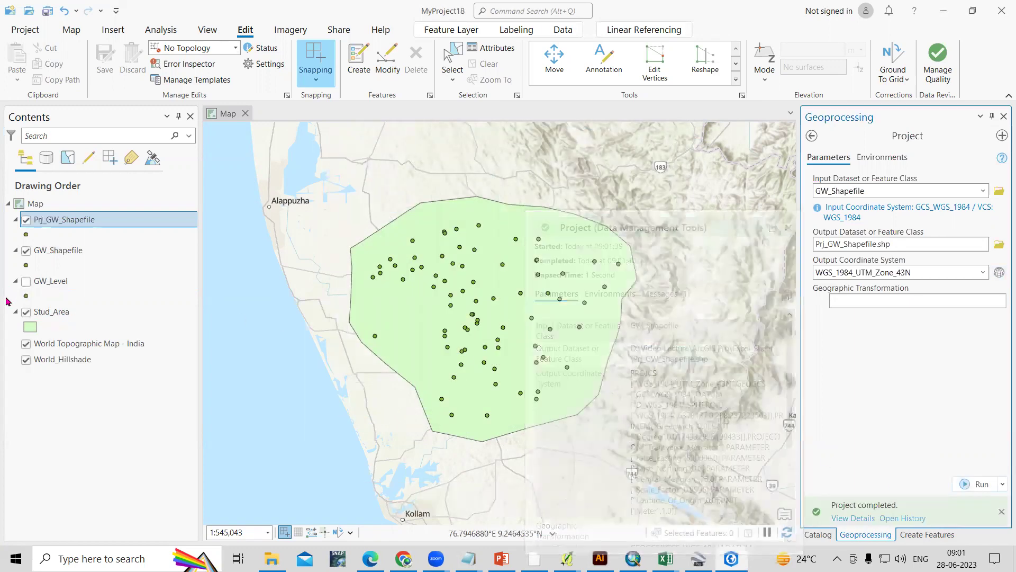
Remove the GW_Shapefile and GW_Level layers from the map.
click(68, 254)
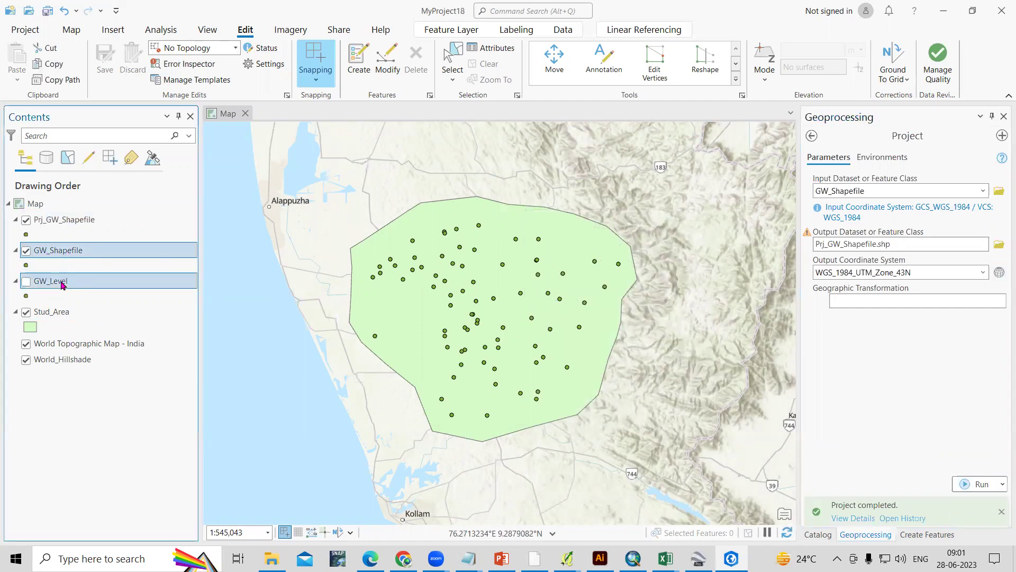
right_click(62, 284)
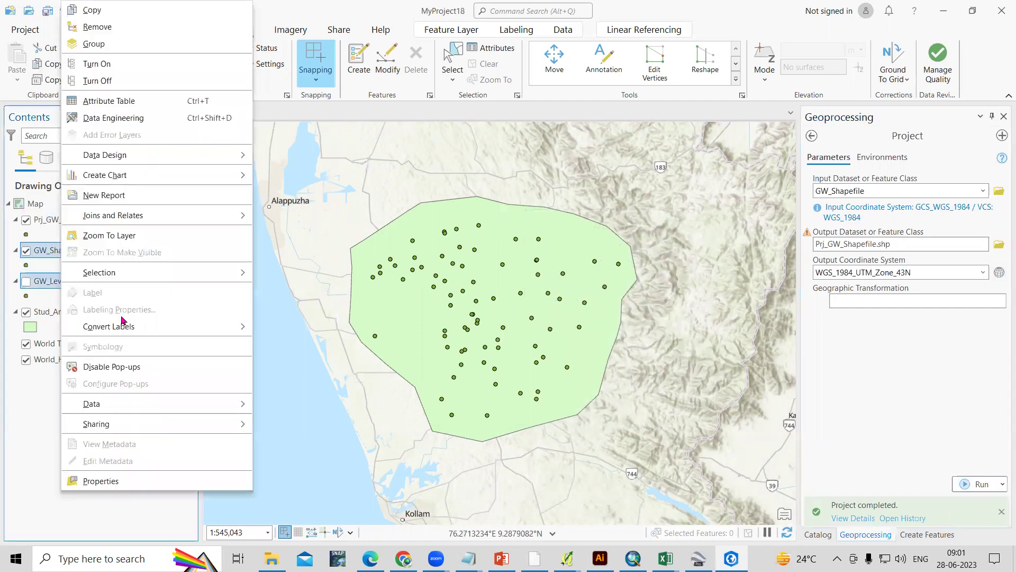
click(97, 27)
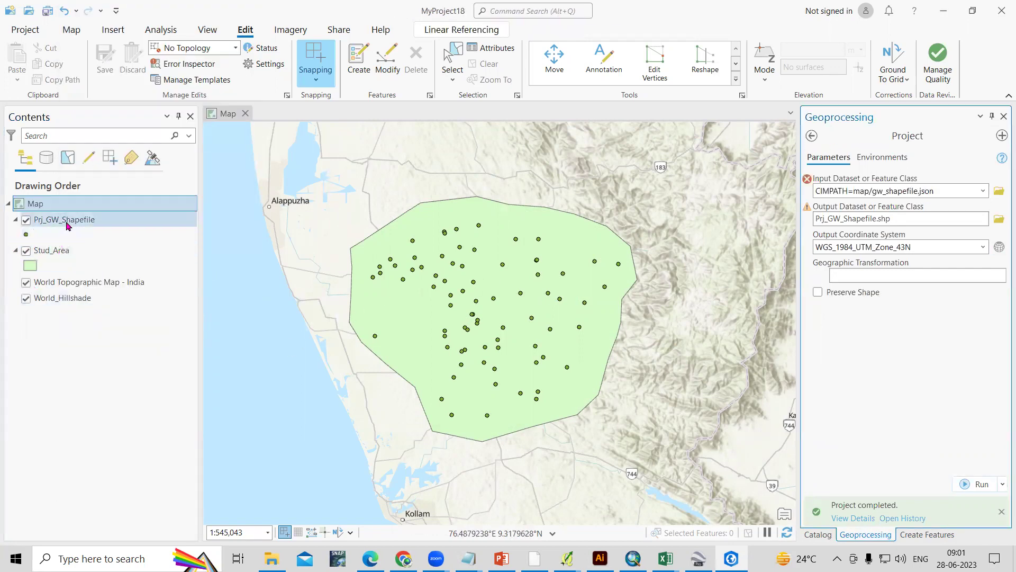
Select the Prj_GW_Shapefile layer and open the IDW tool from the Interpolation toolset of Spatial Analyst Tools.
click(68, 225)
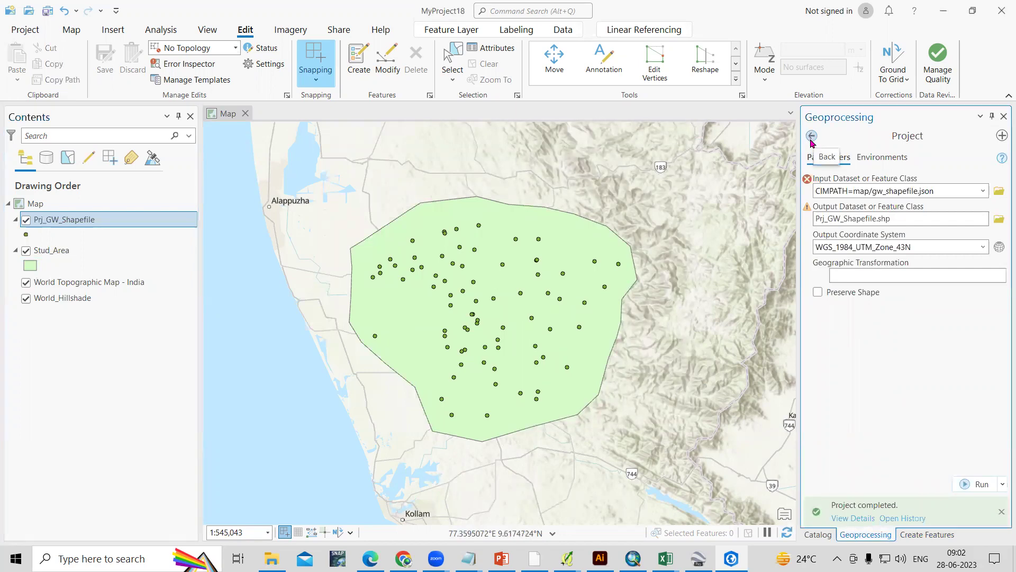
click(812, 136)
scroll(902, 418, down, 4)
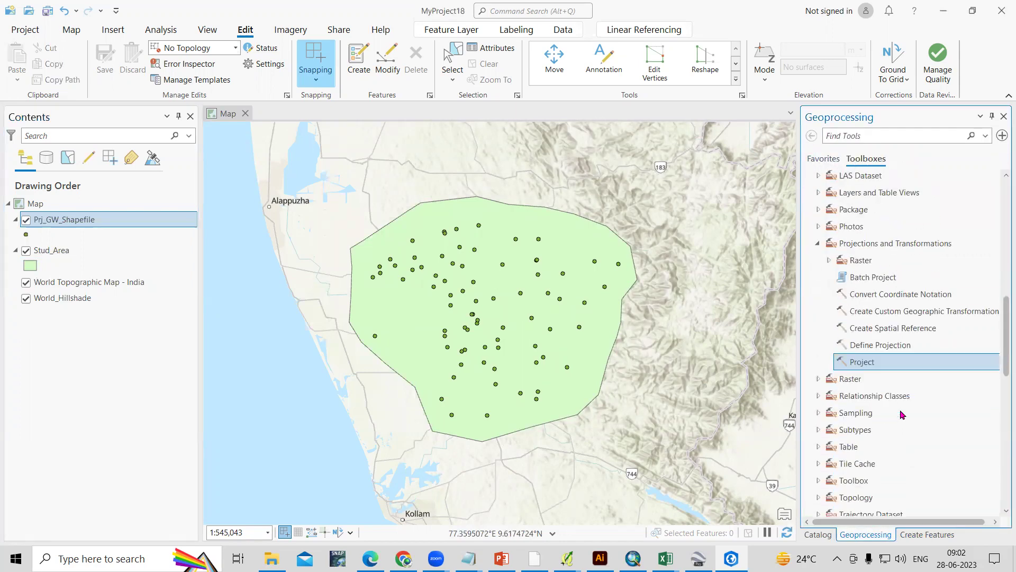
click(819, 241)
scroll(894, 334, down, 9)
scroll(894, 338, down, 4)
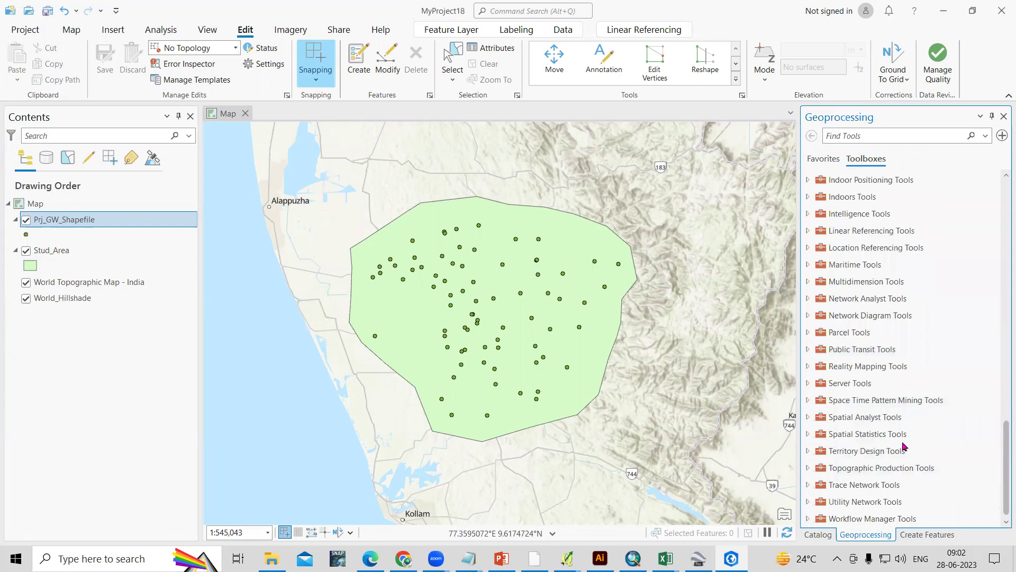
double_click(898, 418)
scroll(902, 427, down, 3)
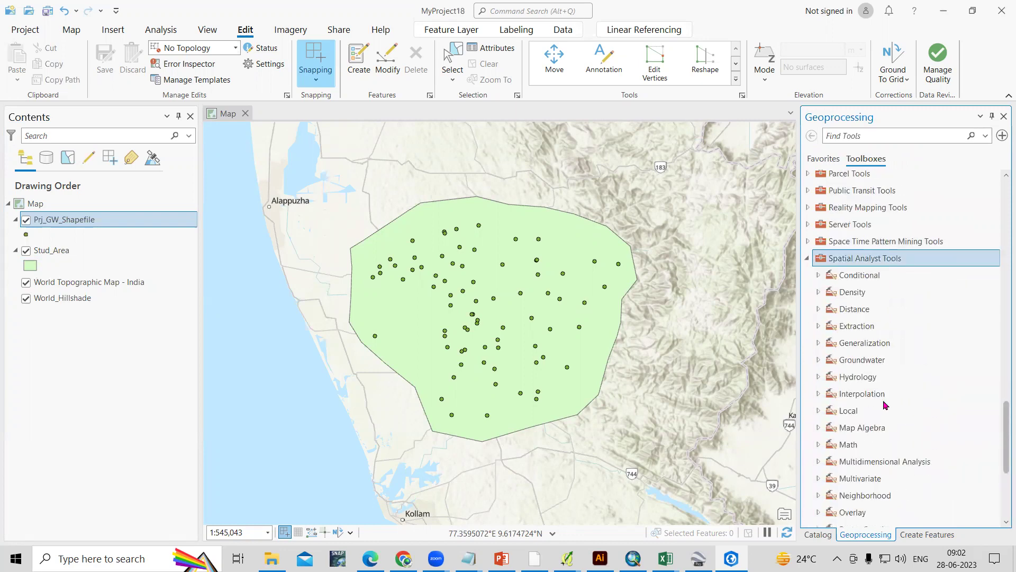
double_click(854, 394)
scroll(855, 370, down, 3)
click(856, 317)
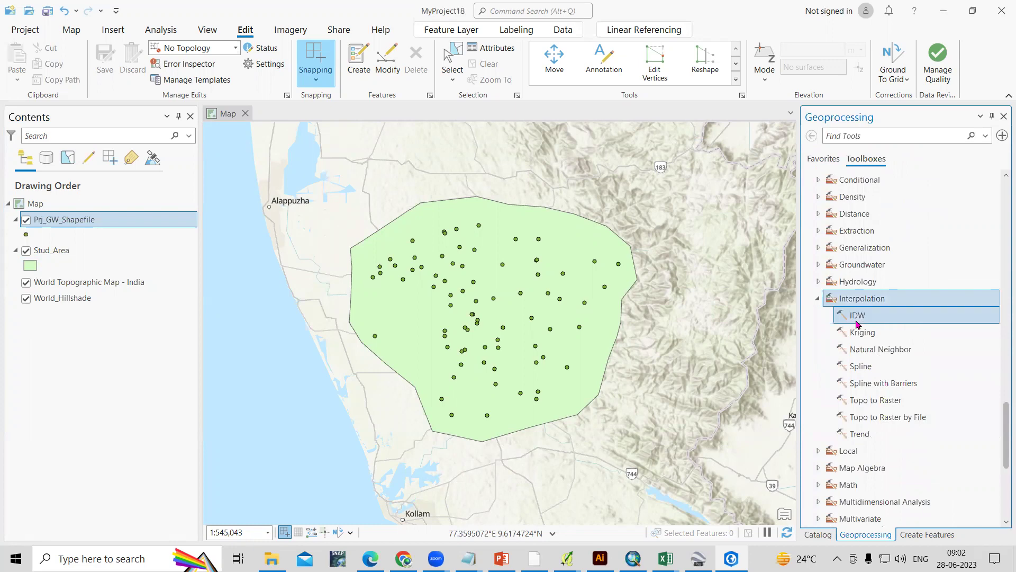
double_click(857, 317)
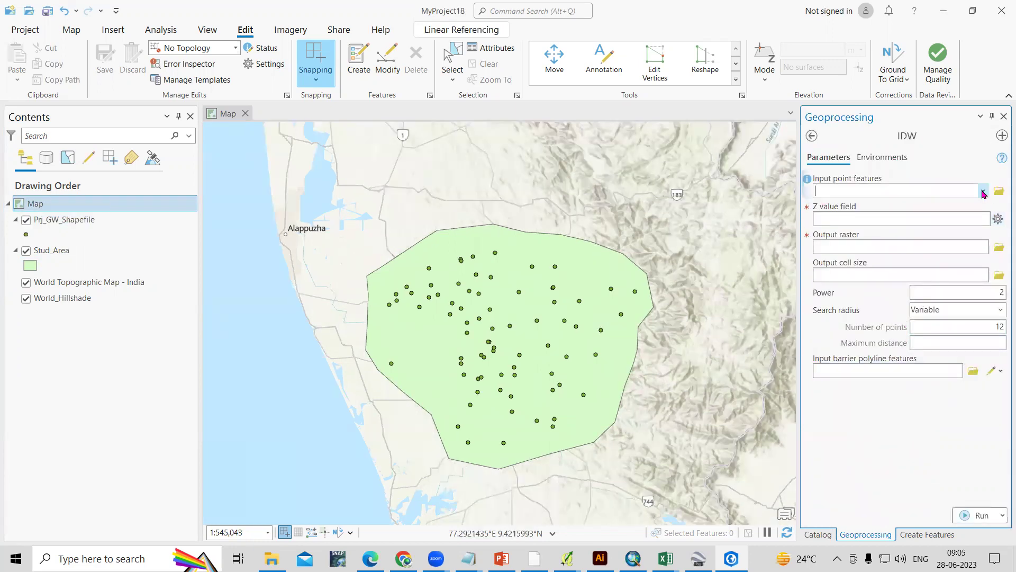
Set the IDW input point features to Prj_GW_Shapefile and the Z value field to Apr_22.
click(982, 192)
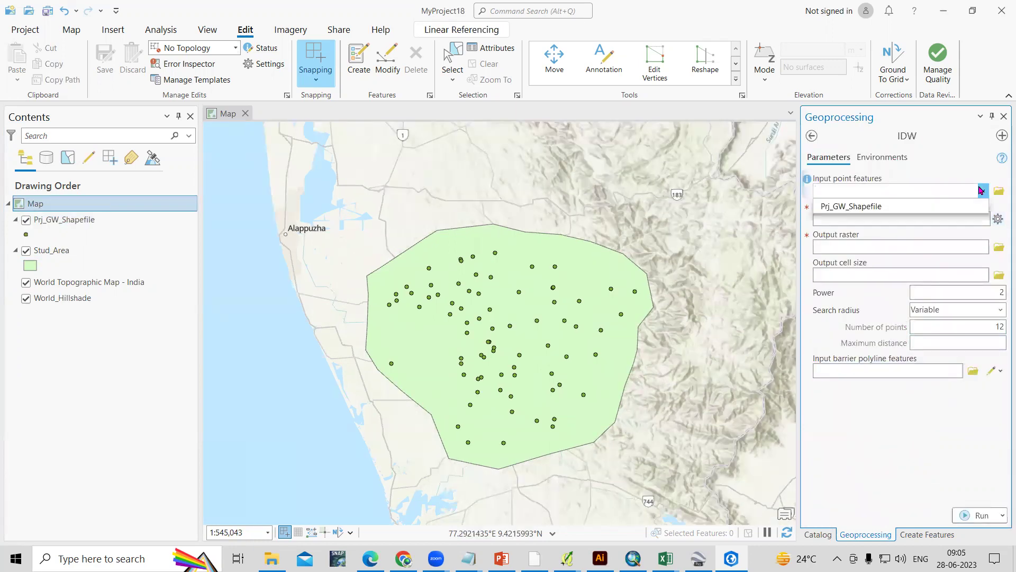
click(860, 207)
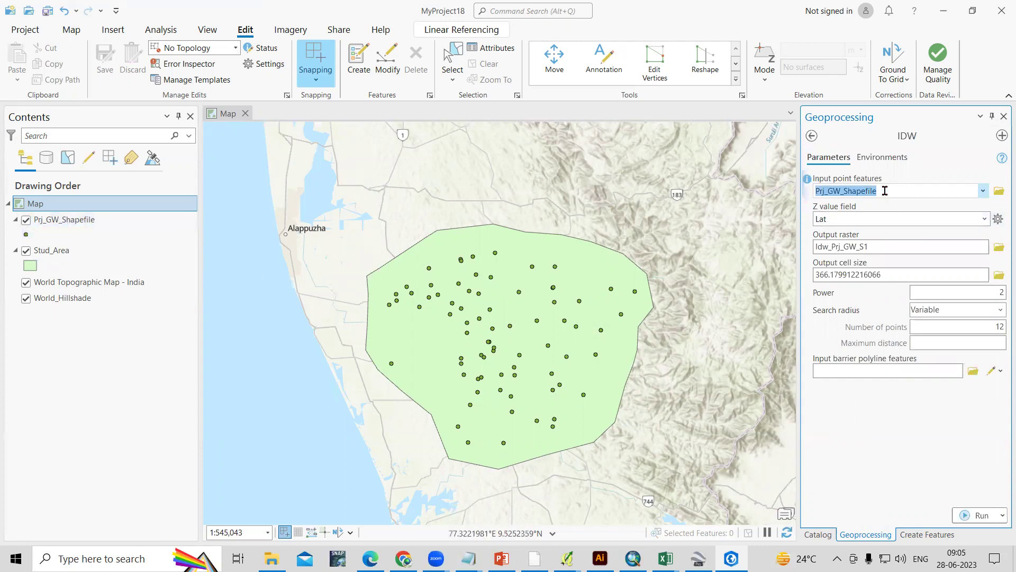
click(985, 219)
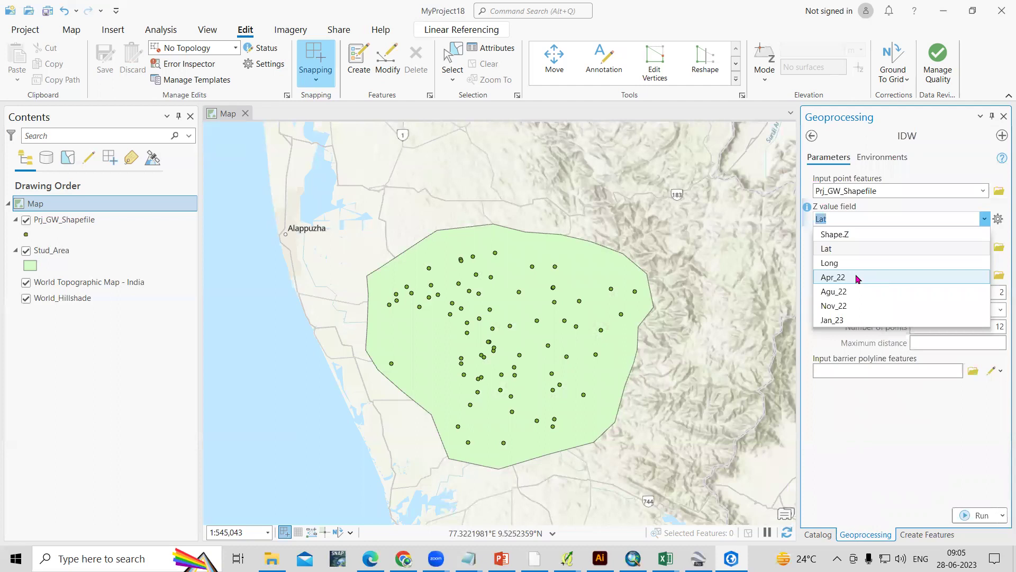
click(858, 278)
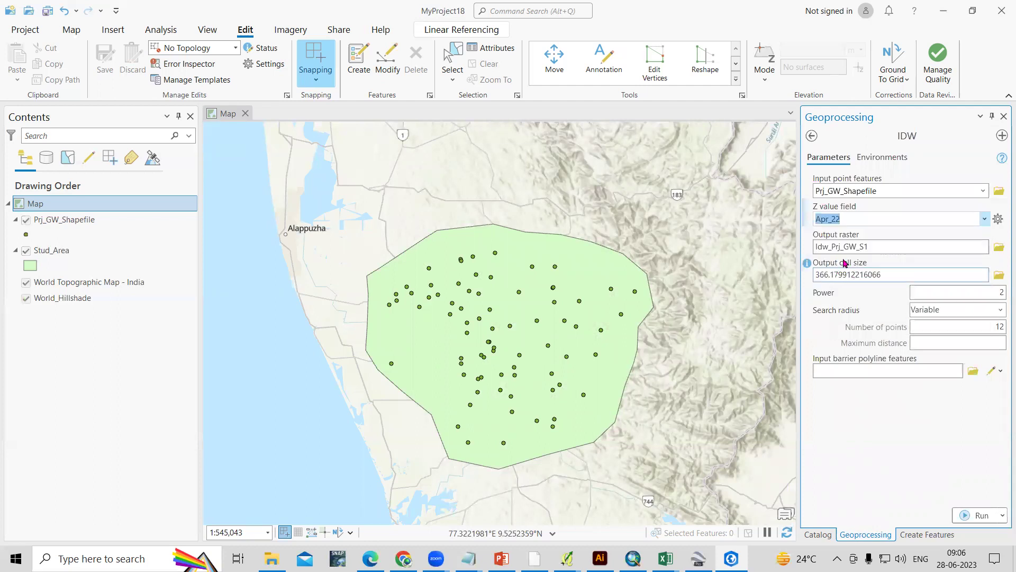
Save the IDW output raster as IDW_Apr in the Excel_Sheet folder.
click(1000, 248)
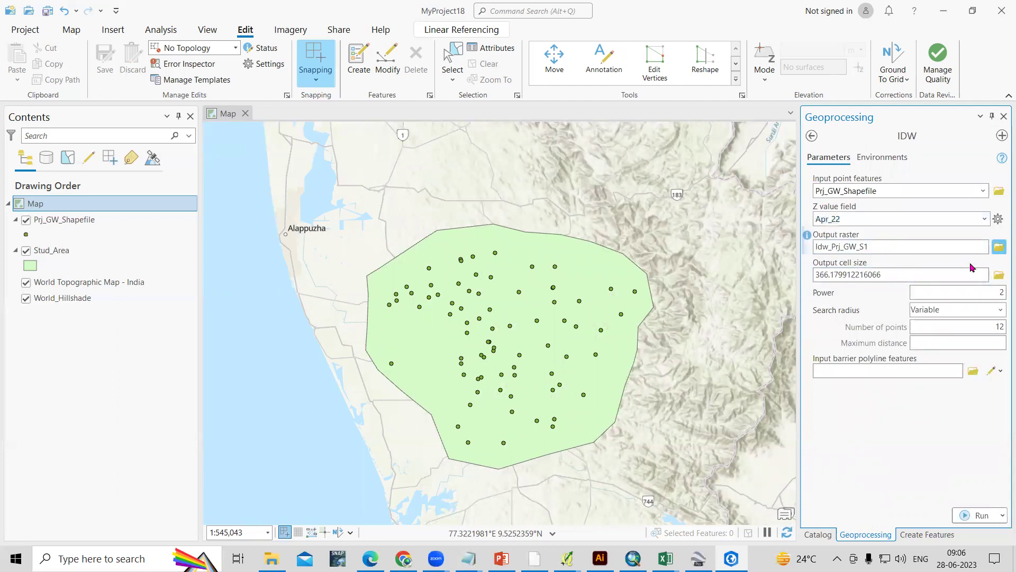
text(IDW_Apr)
click(777, 404)
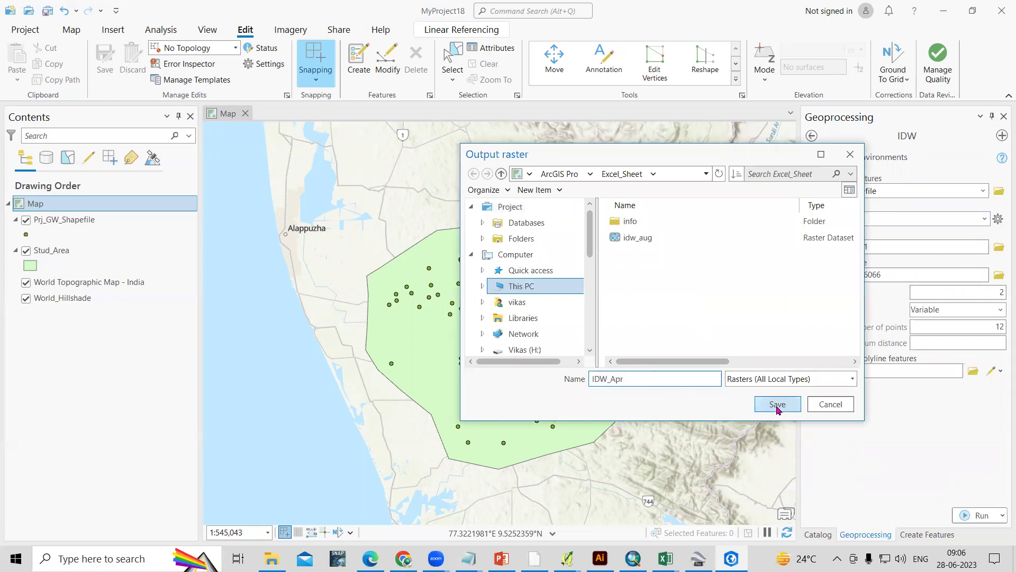
In the IDW environment settings, choose the projected system WGS 1984 UTM Zone 43N as the output coordinate system.
click(882, 158)
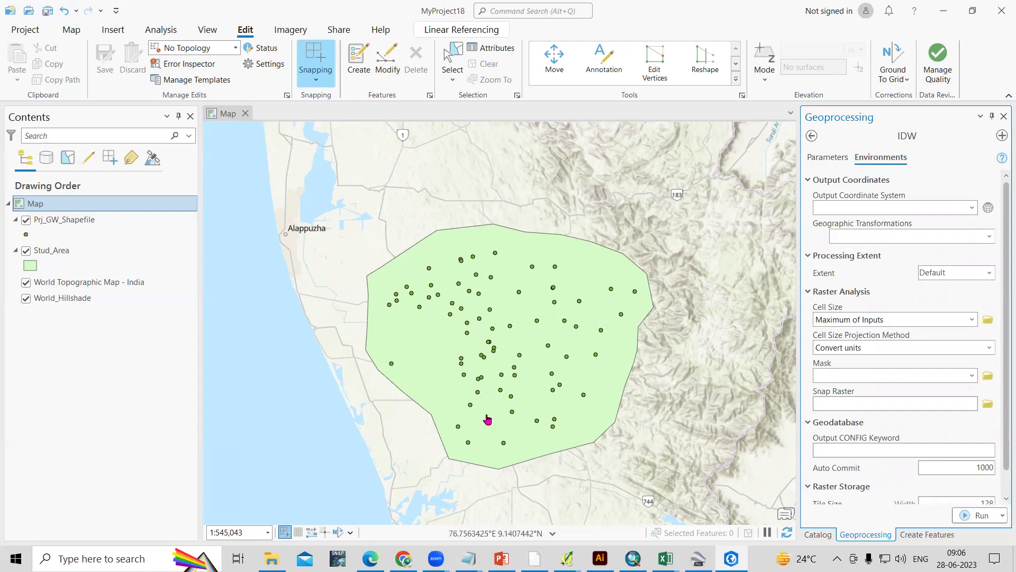
click(987, 208)
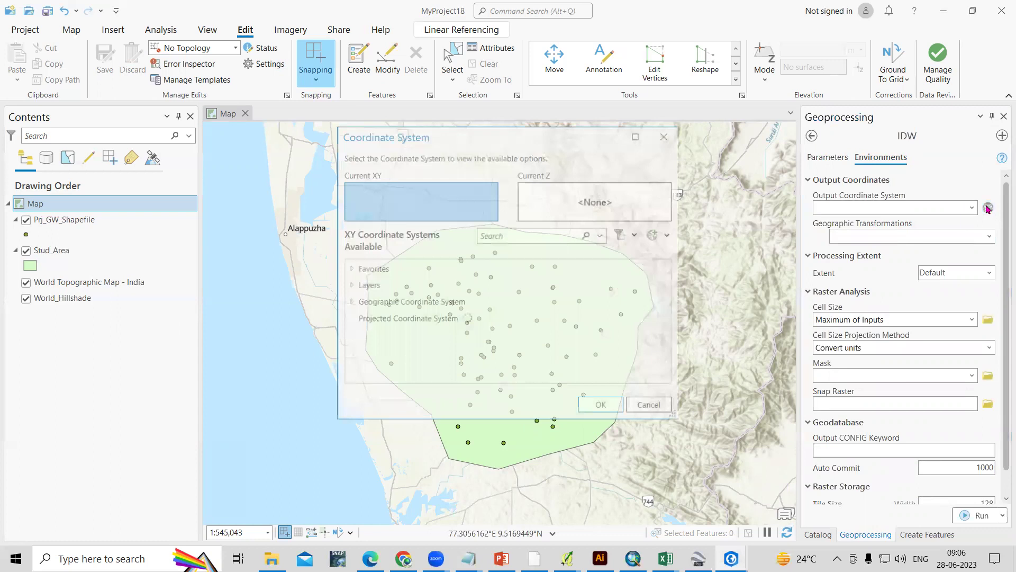
click(400, 321)
double_click(401, 319)
scroll(408, 356, down, 5)
double_click(370, 351)
click(409, 352)
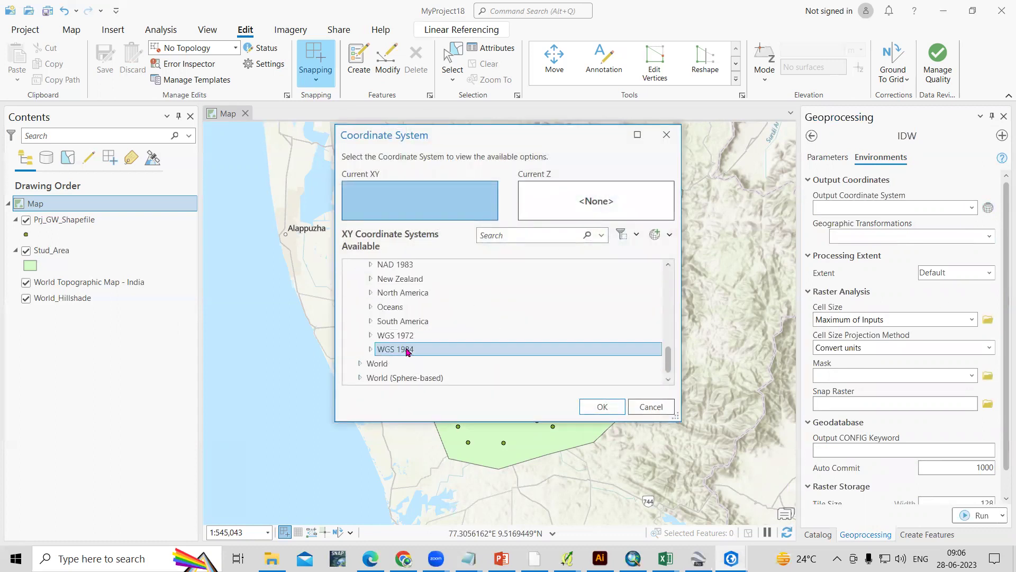
double_click(408, 351)
scroll(409, 351, down, 1)
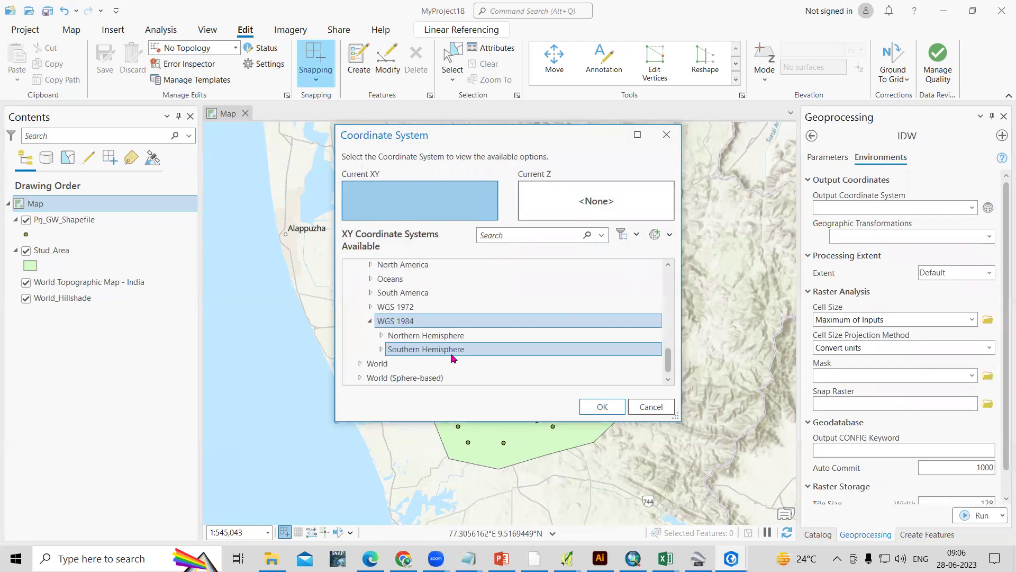
double_click(424, 339)
scroll(455, 350, down, 20)
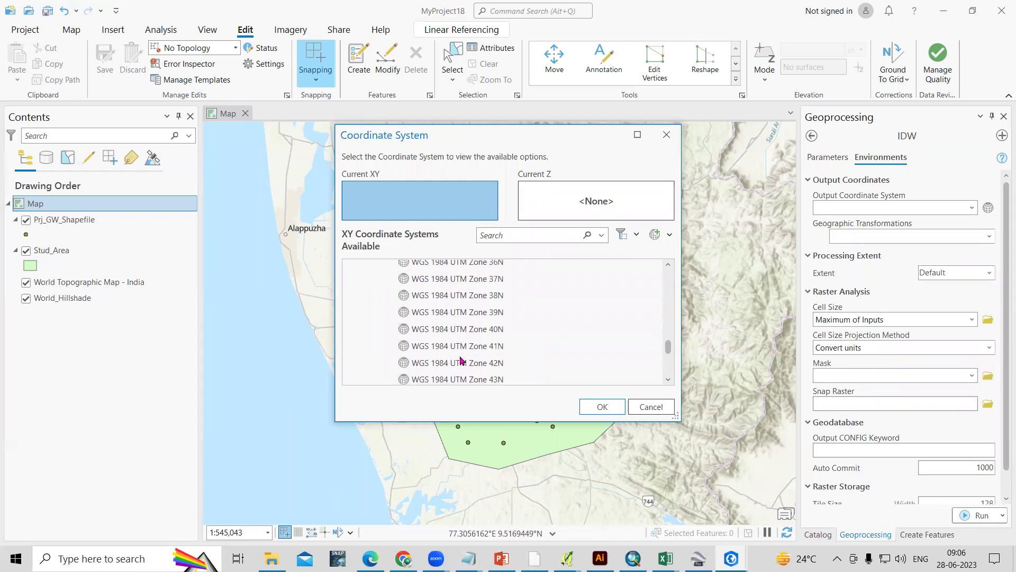
scroll(461, 354, down, 2)
click(487, 316)
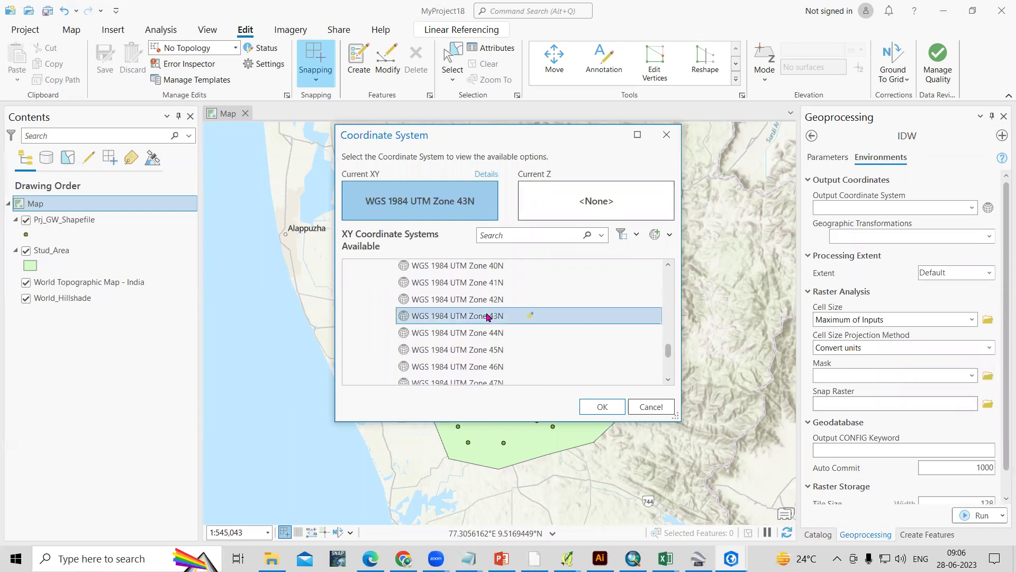
Add WGS 1984 UTM Zone 43N to the favorite coordinate systems and confirm it as the output coordinate system.
right_click(486, 318)
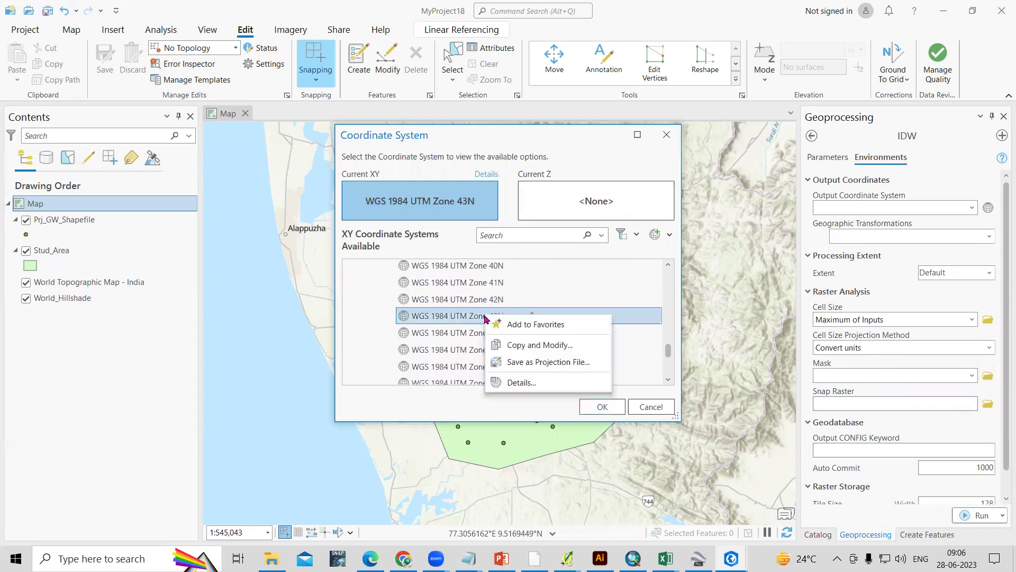
click(538, 325)
click(602, 406)
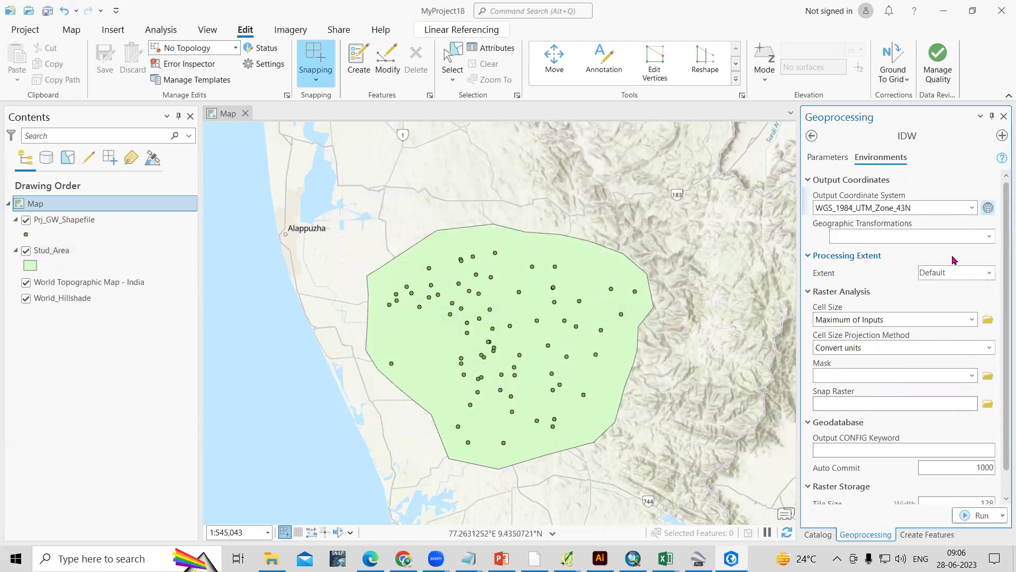
Set the IDW processing extent to match the Stud_Area layer.
click(988, 272)
click(977, 403)
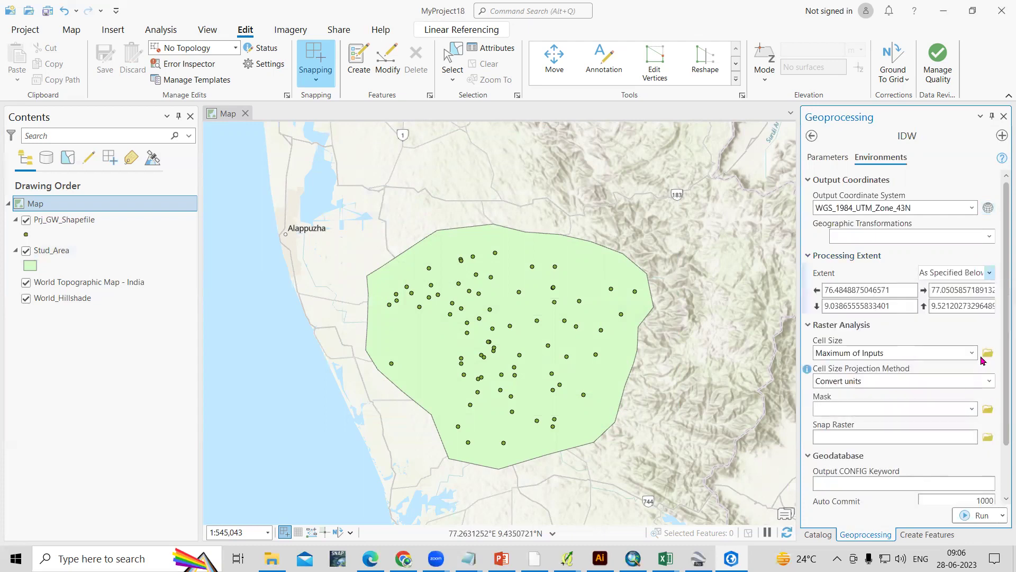
scroll(1002, 366, down, 1)
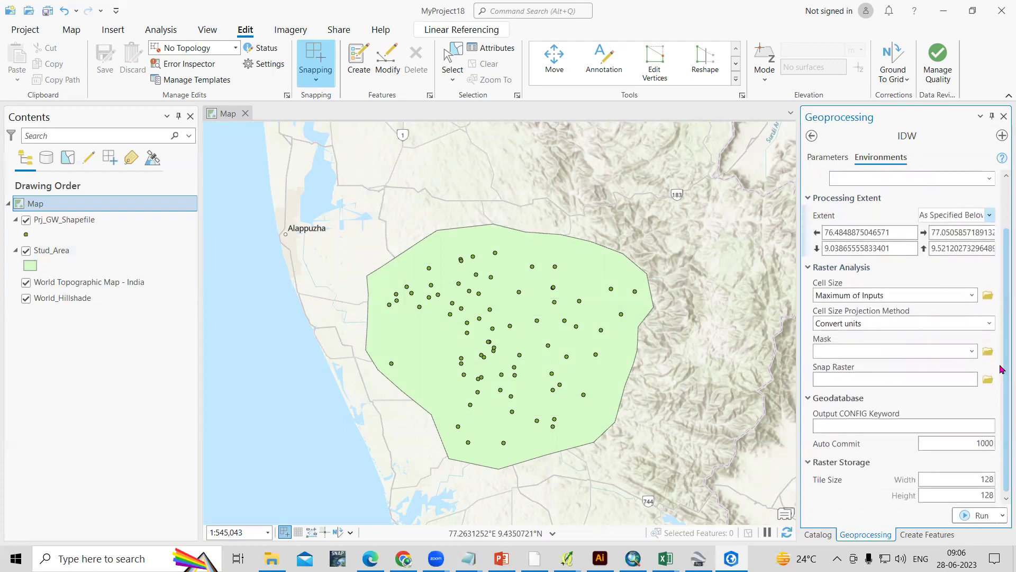
scroll(1001, 366, up, 1)
Set the output cell size to 30 and run the IDW tool for the Apr_22 field.
click(832, 158)
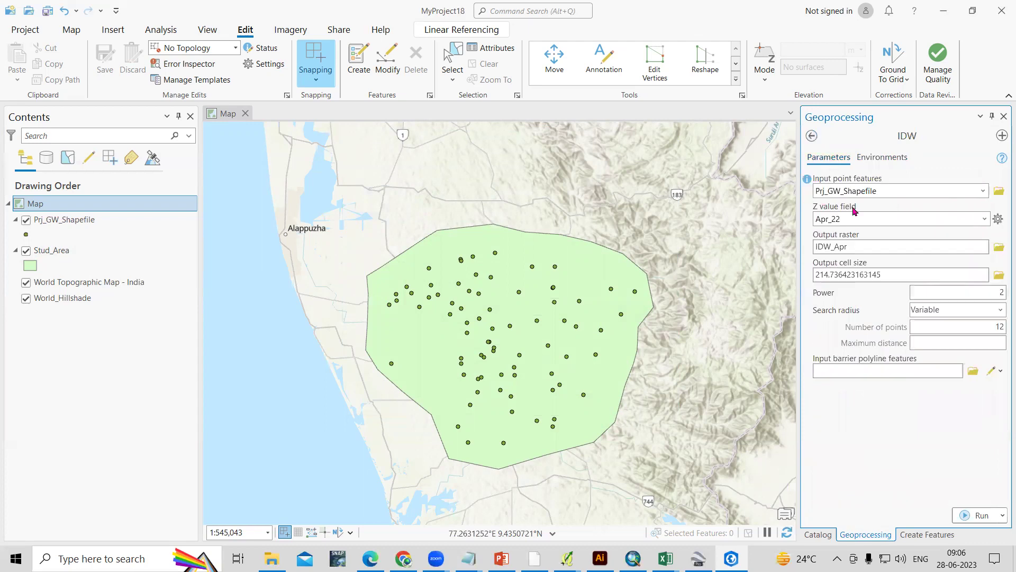
double_click(887, 279)
text(30)
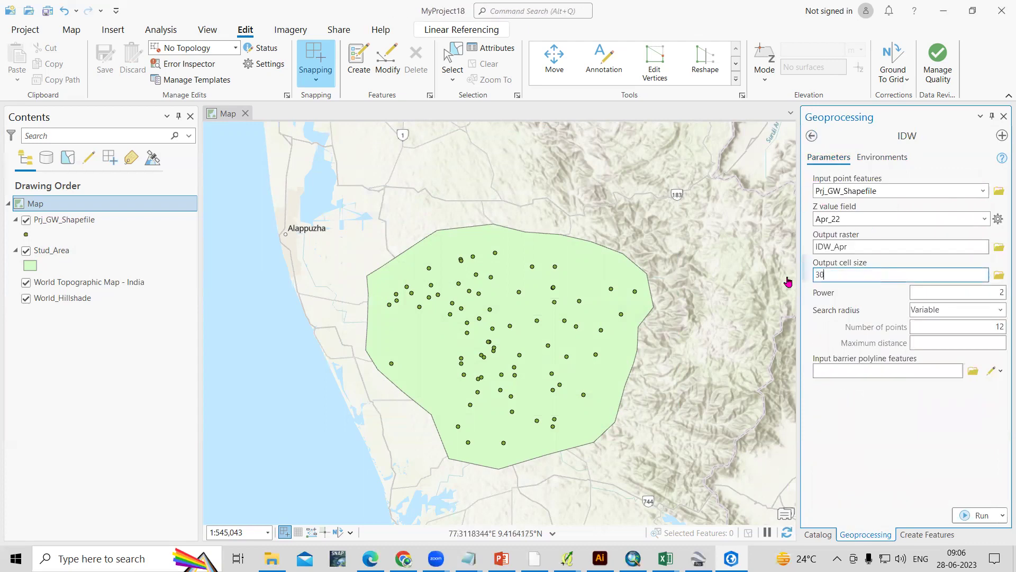
click(968, 515)
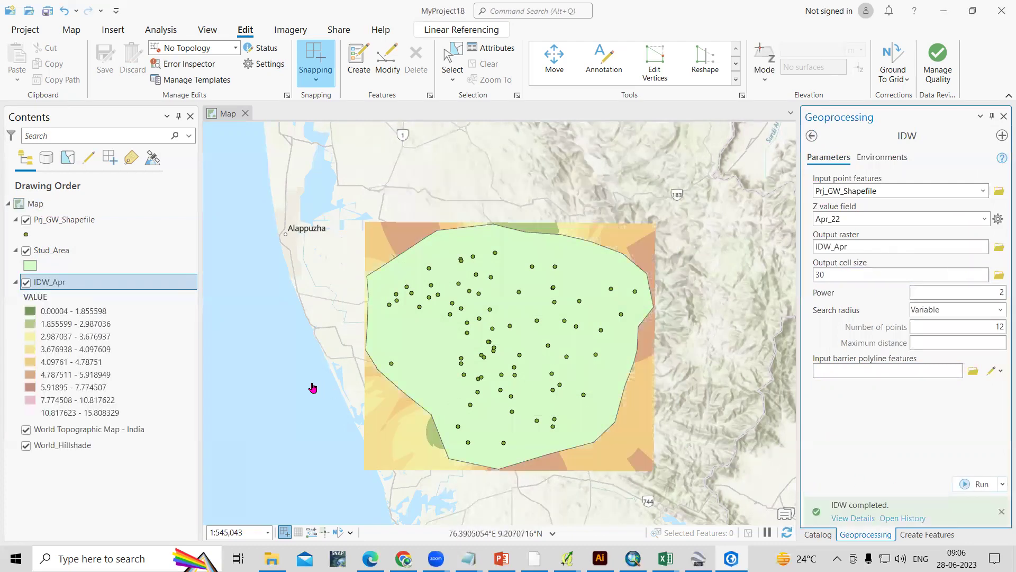
Hide the Prj_GW_Shapefile and Stud_Area layers to expose the IDW_Apr raster.
click(26, 220)
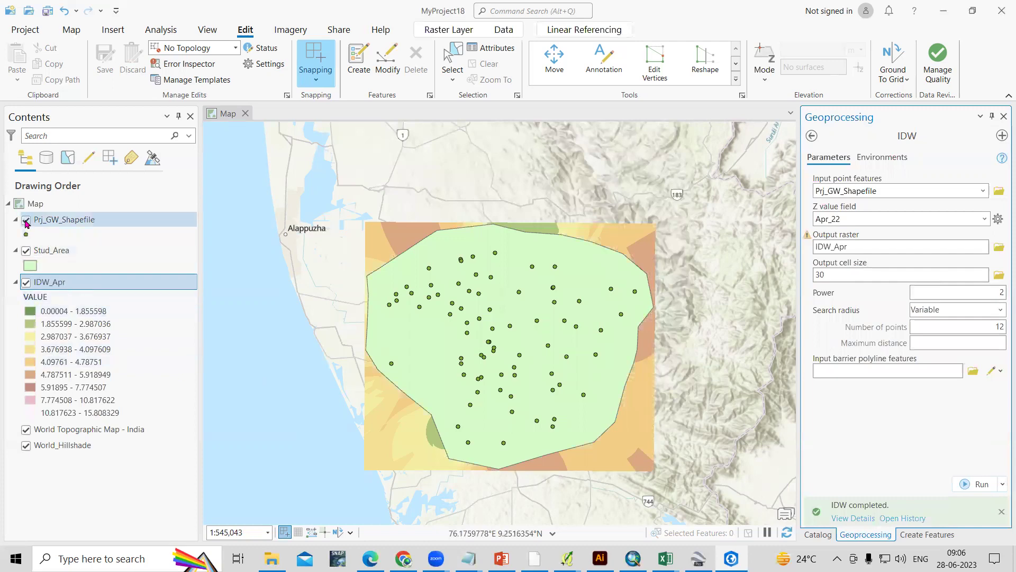
click(26, 250)
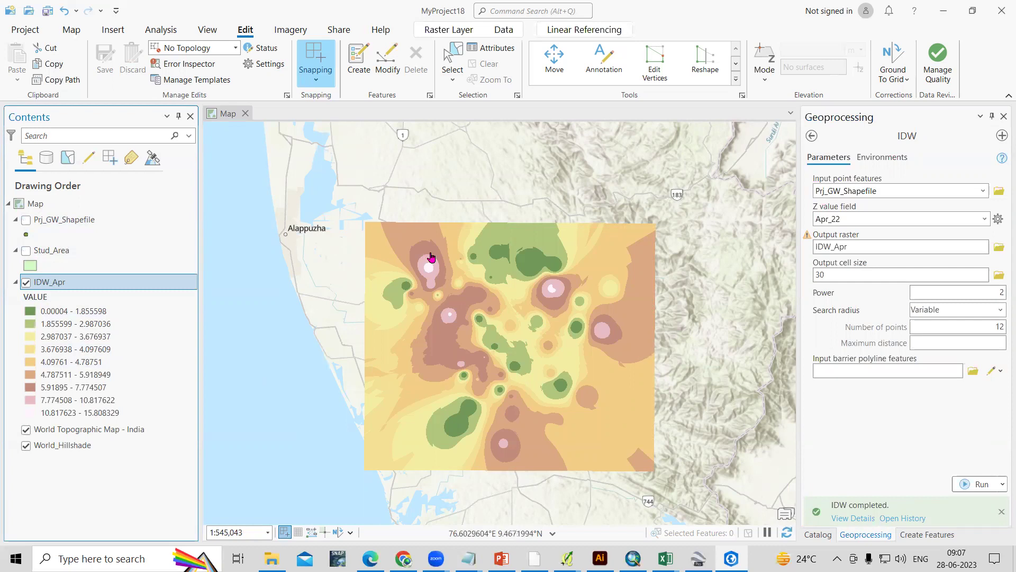
click(876, 161)
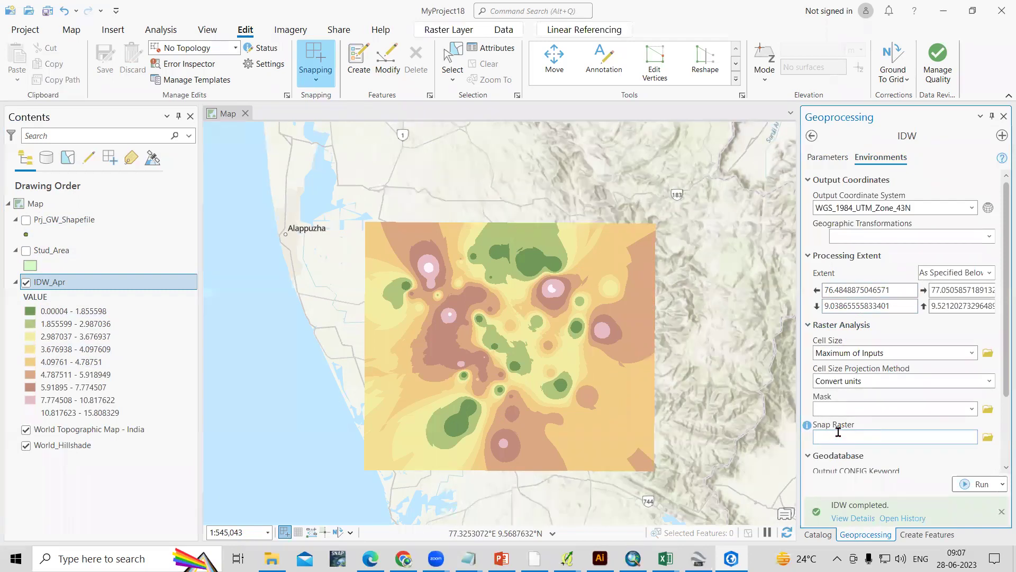
click(973, 411)
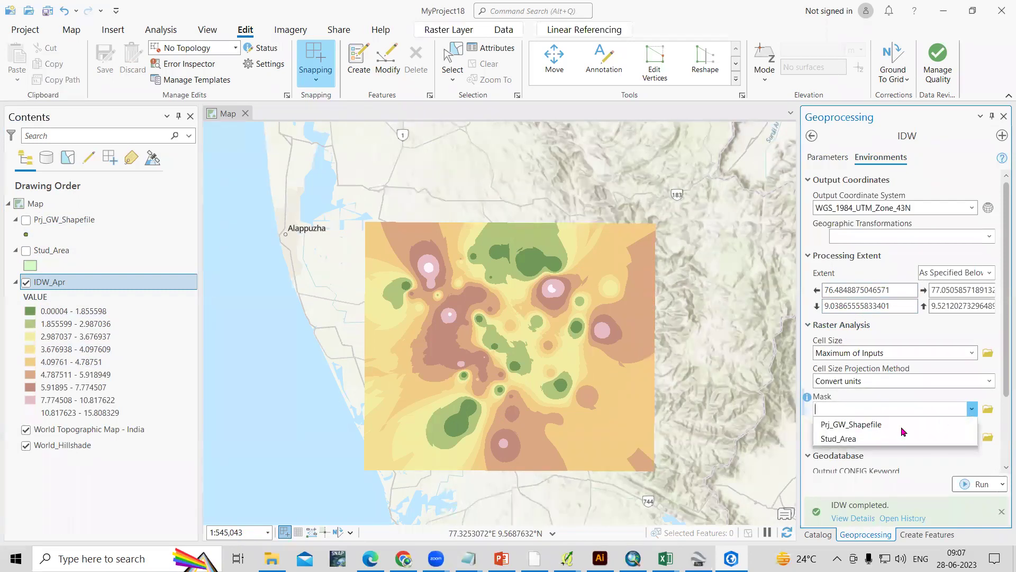
click(950, 397)
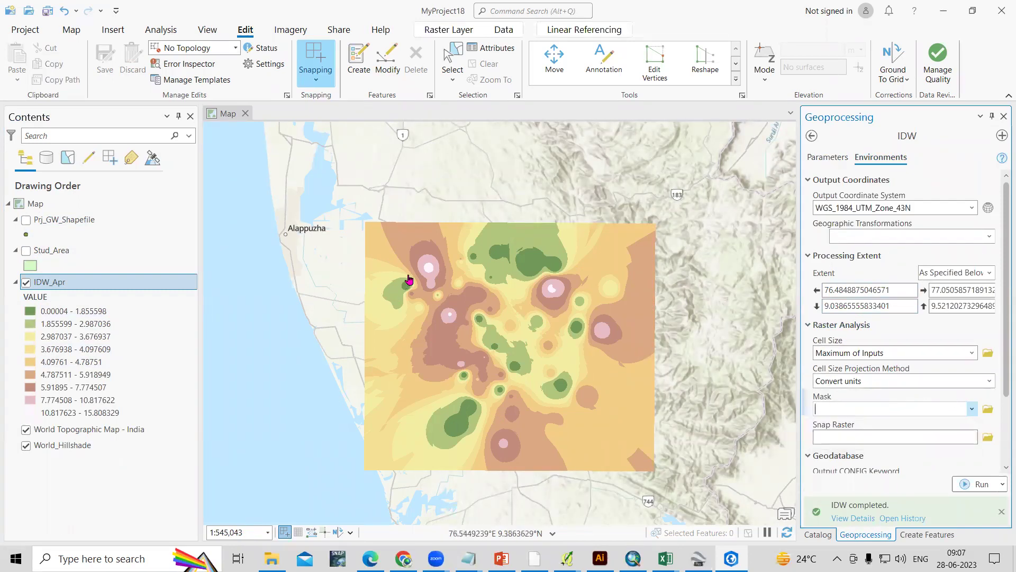
Show the Stud_Area layer again and set the IDW Z value field to Agu_22.
click(26, 251)
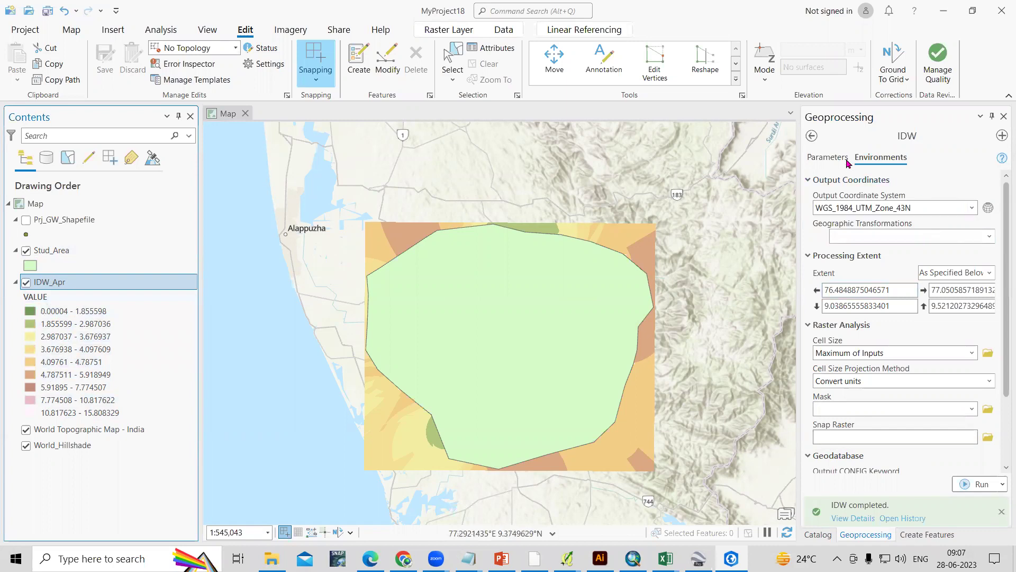
click(828, 157)
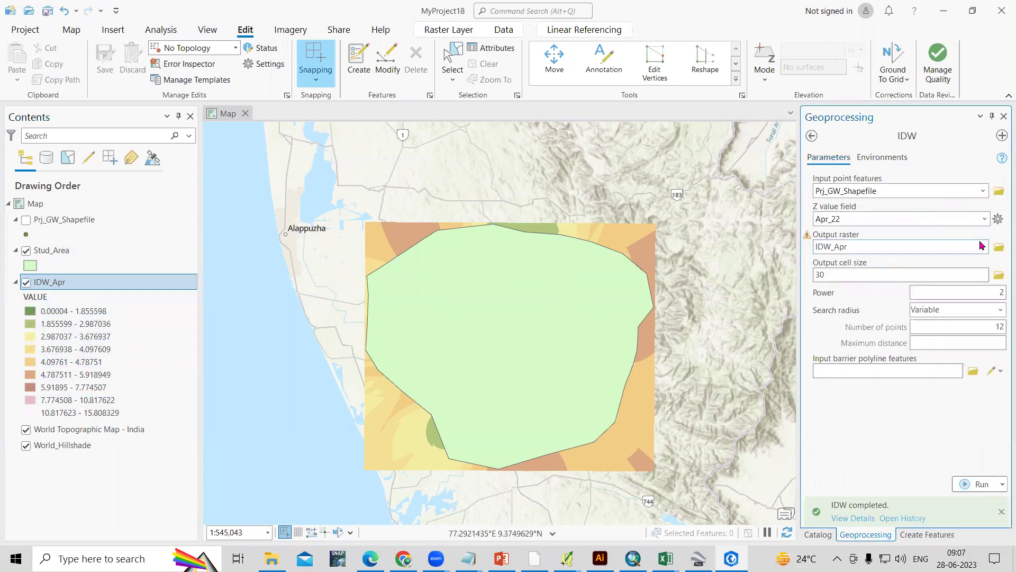
click(983, 218)
click(856, 297)
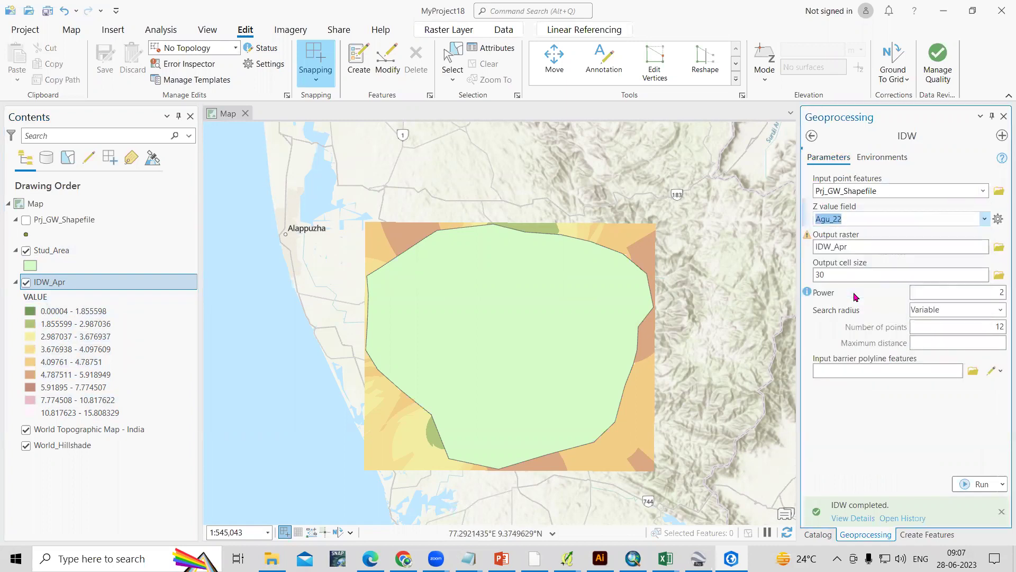
Save the IDW output raster as idw_aug2 in the Excel_Sheet folder.
click(999, 246)
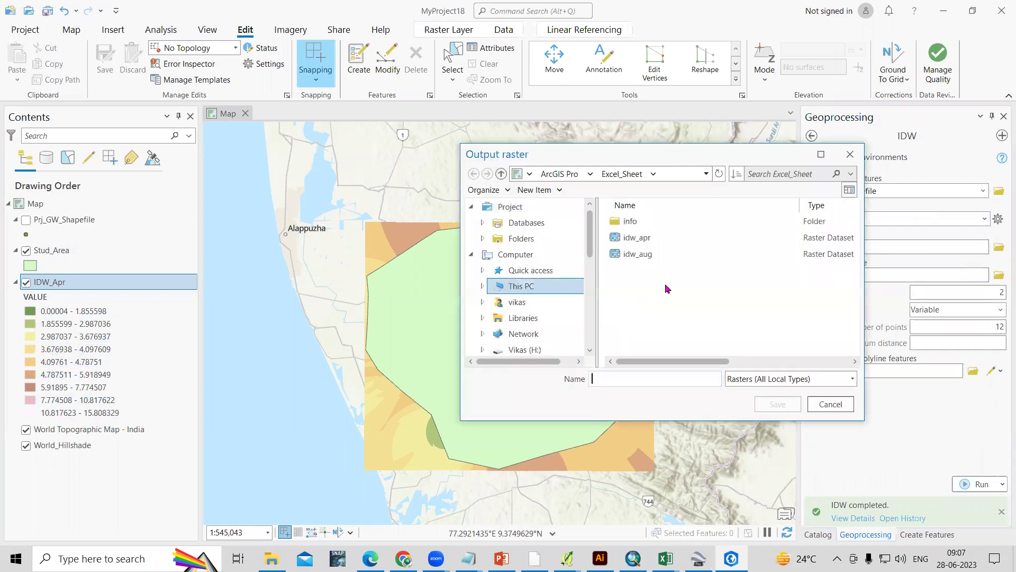
click(660, 259)
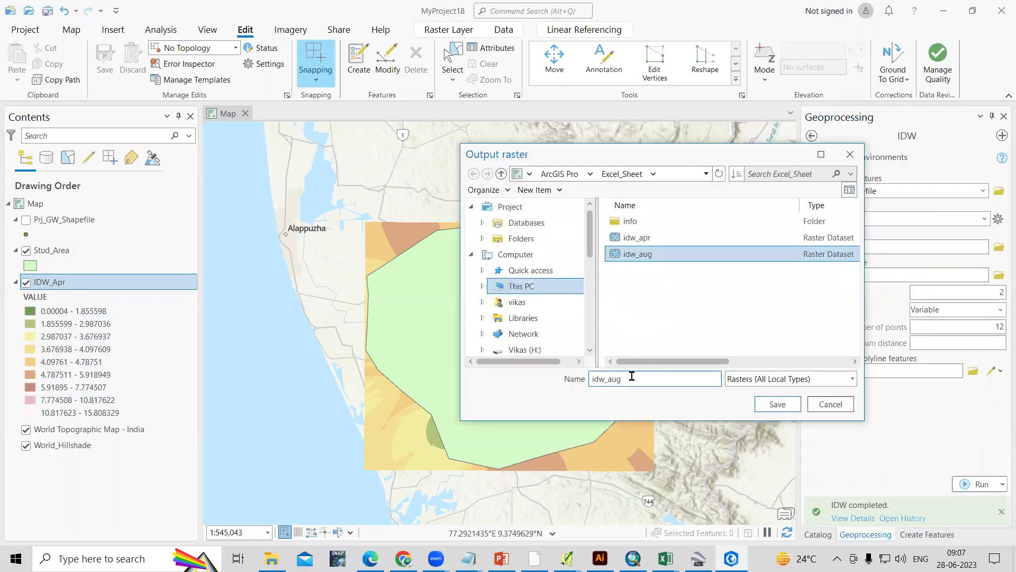
click(777, 404)
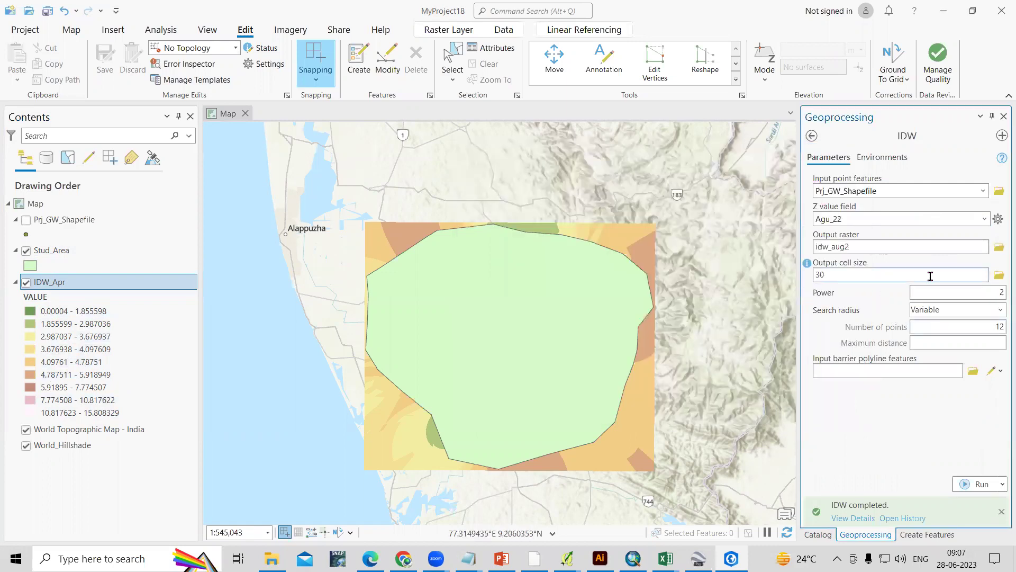
Set the raster analysis mask to Stud_Area in the IDW environment settings.
click(879, 158)
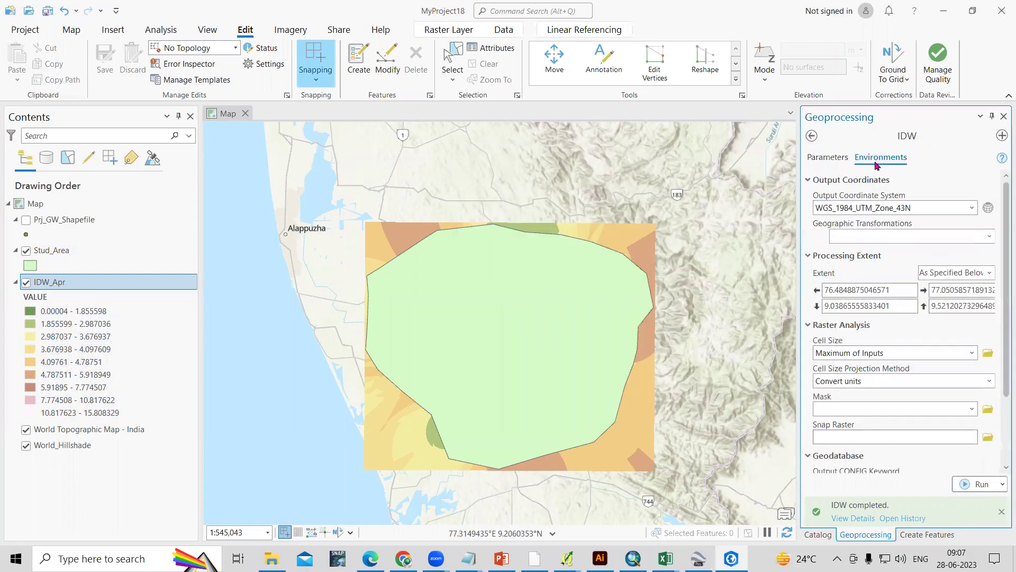
click(971, 409)
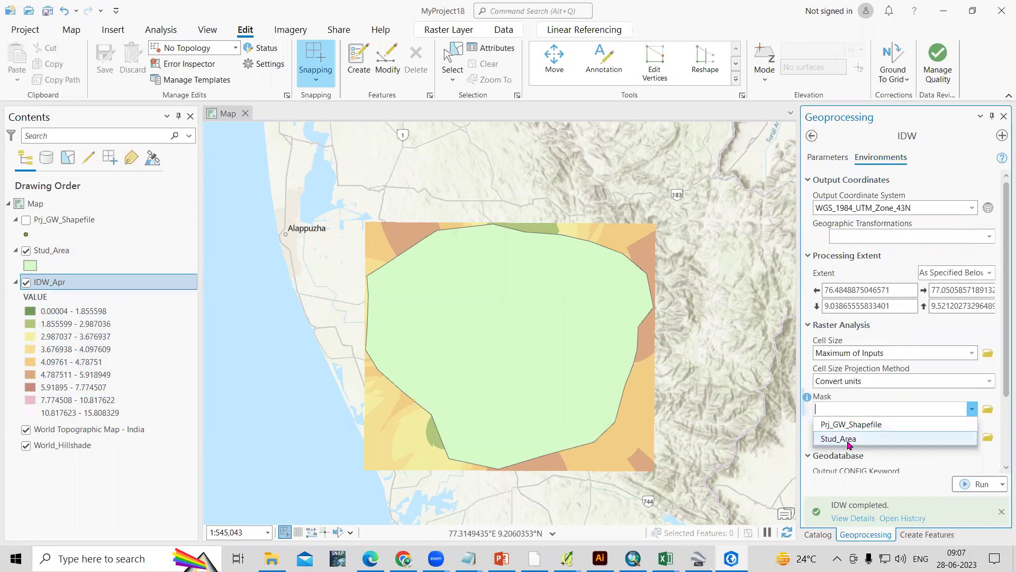
click(847, 440)
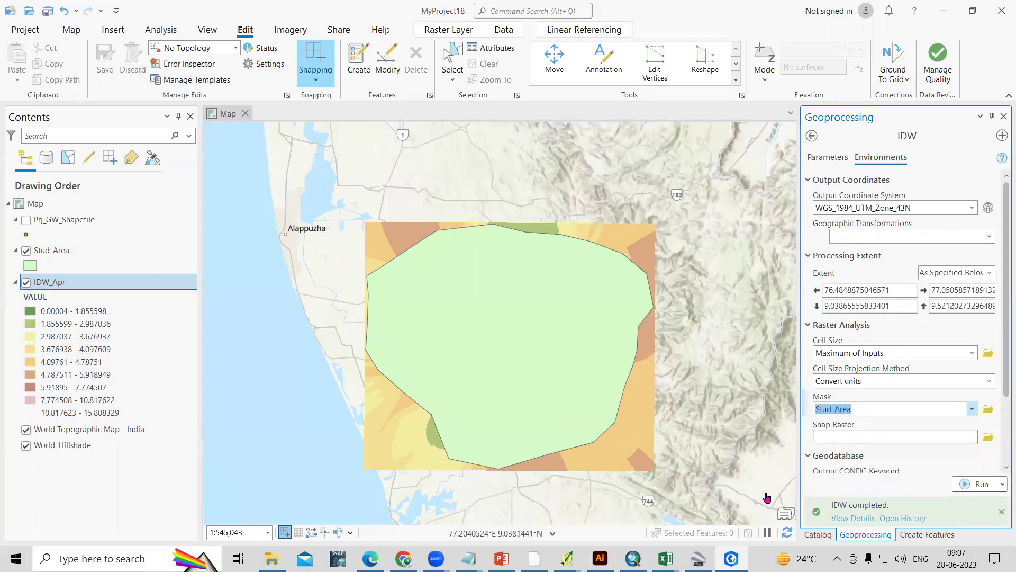
Run the IDW tool for the Agu_22 field and hide the Stud_Area layer.
click(979, 484)
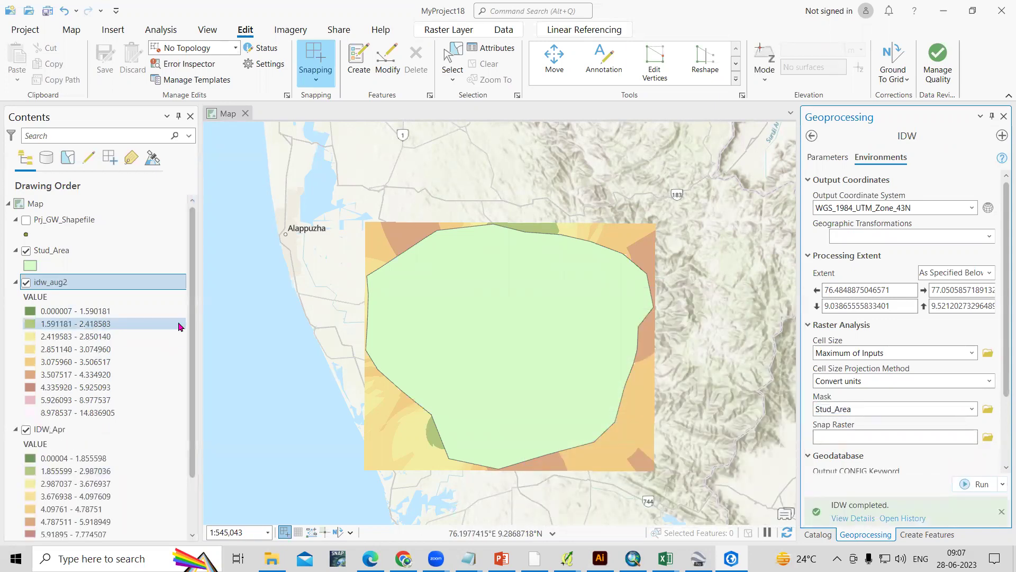
click(26, 250)
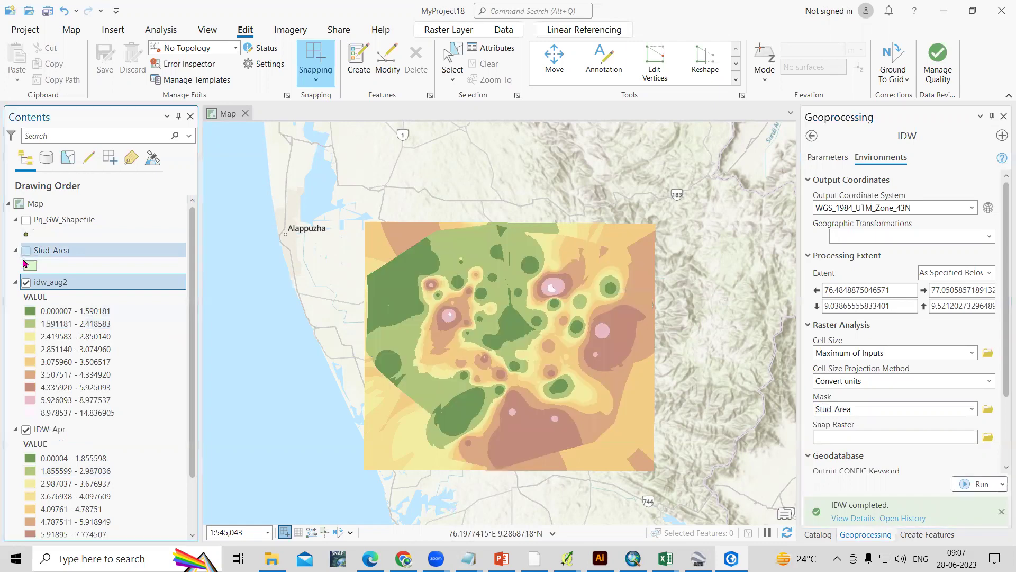
Hide the IDW_Apr layer to inspect the masked idw_aug2 raster on its own, and show IDW_Apr again.
click(26, 429)
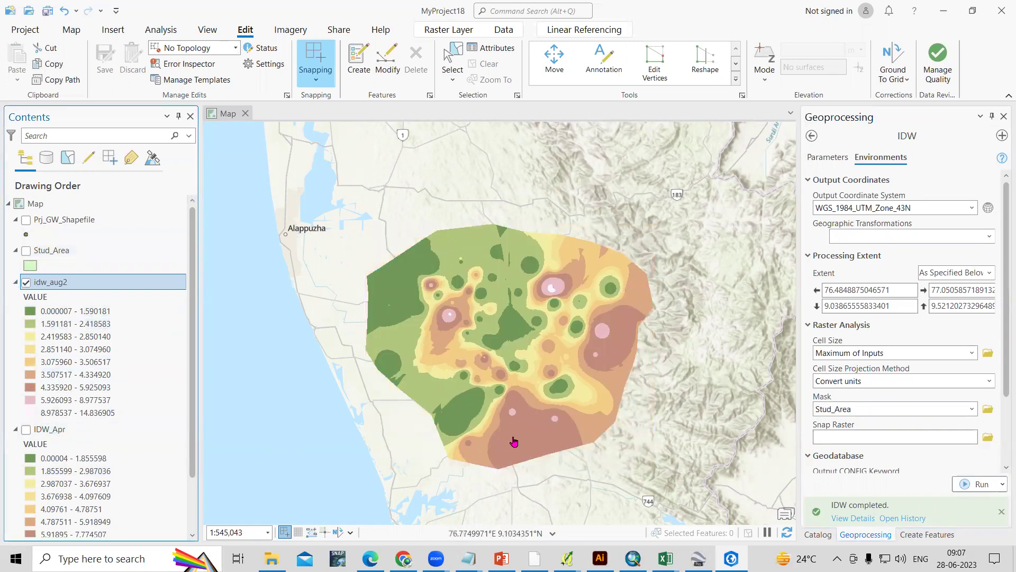
scroll(515, 426, down, 1)
scroll(514, 423, up, 2)
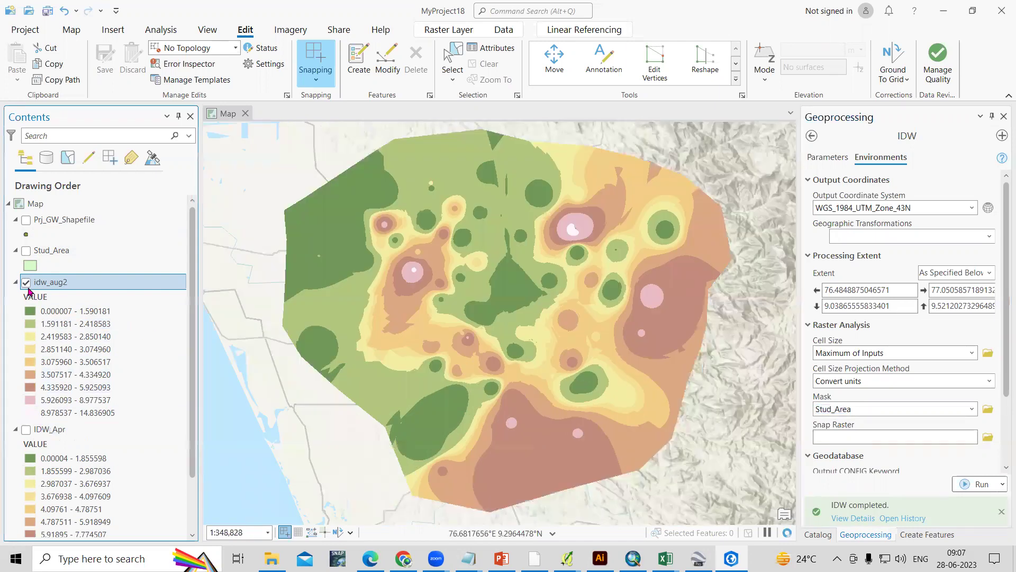
click(26, 429)
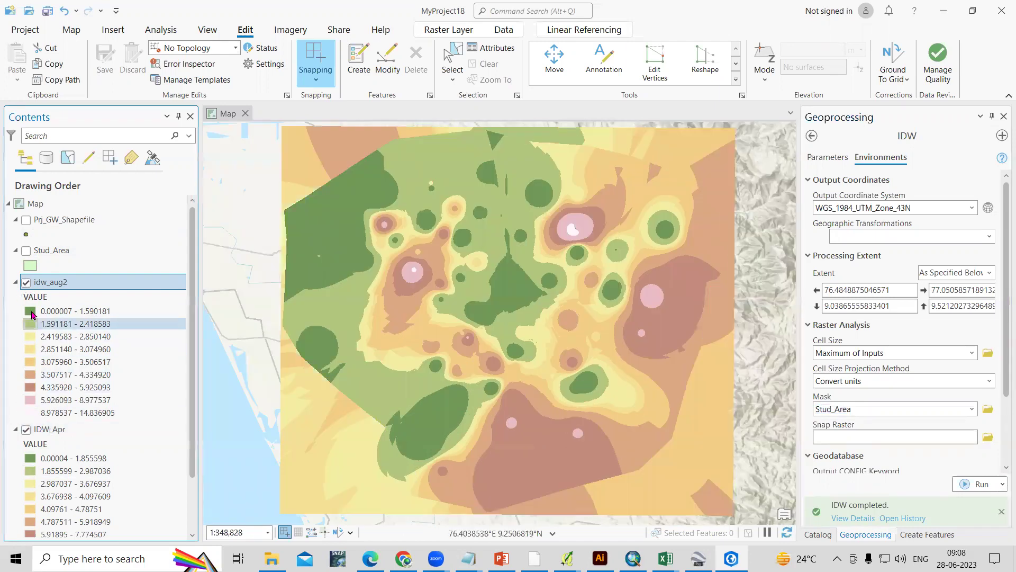
Toggle the idw_aug2 layer off and on over IDW_Apr to compare the masked August raster with the April raster.
click(26, 282)
click(27, 282)
click(26, 282)
click(27, 282)
click(27, 283)
click(27, 283)
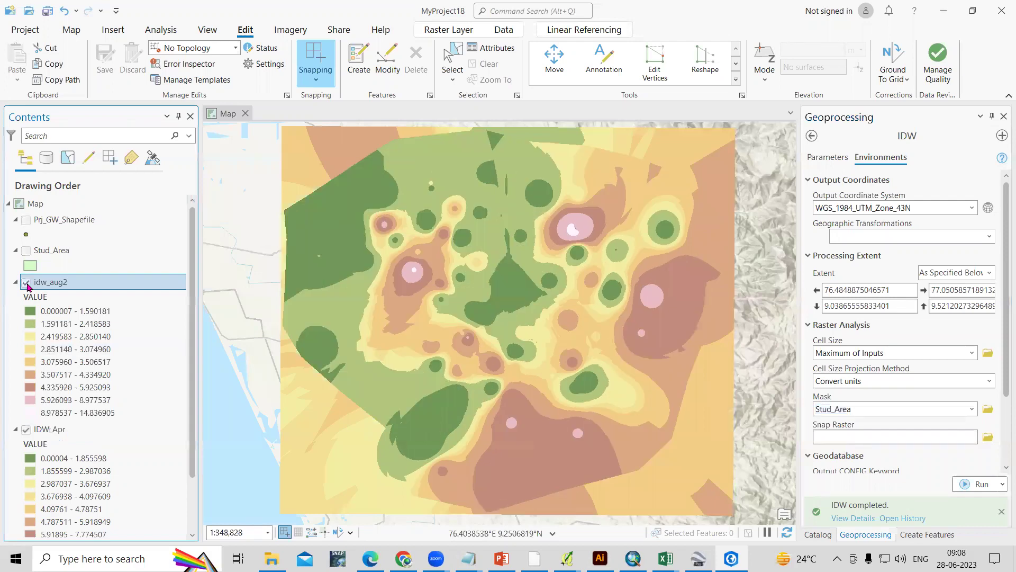
click(26, 282)
click(27, 282)
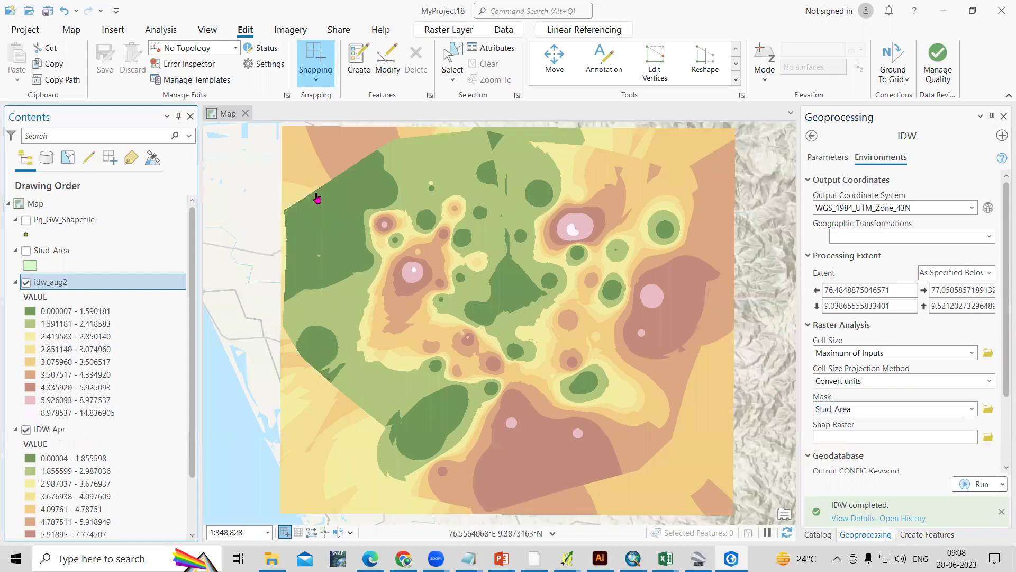
scroll(435, 213, down, 2)
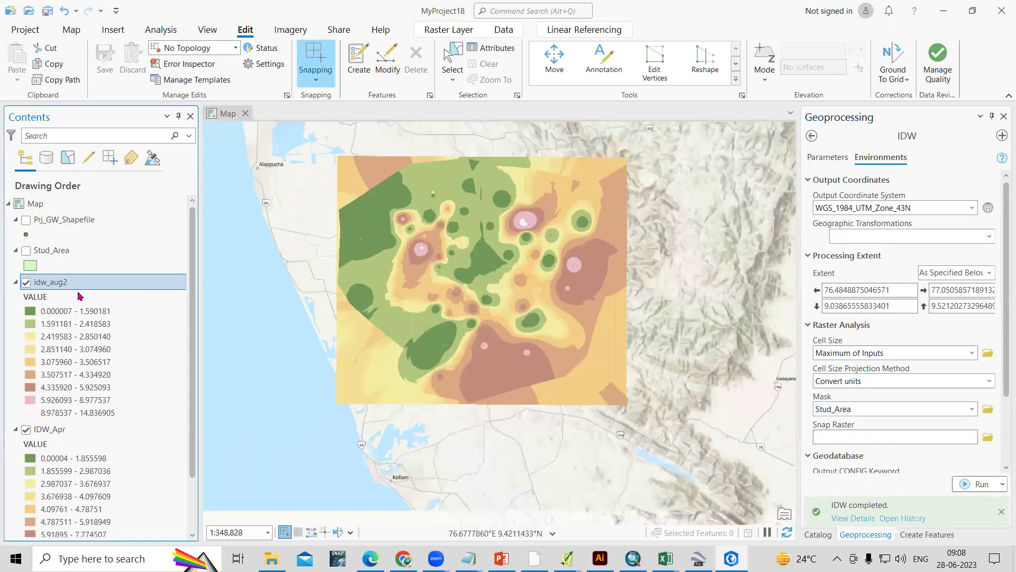
click(25, 282)
click(24, 282)
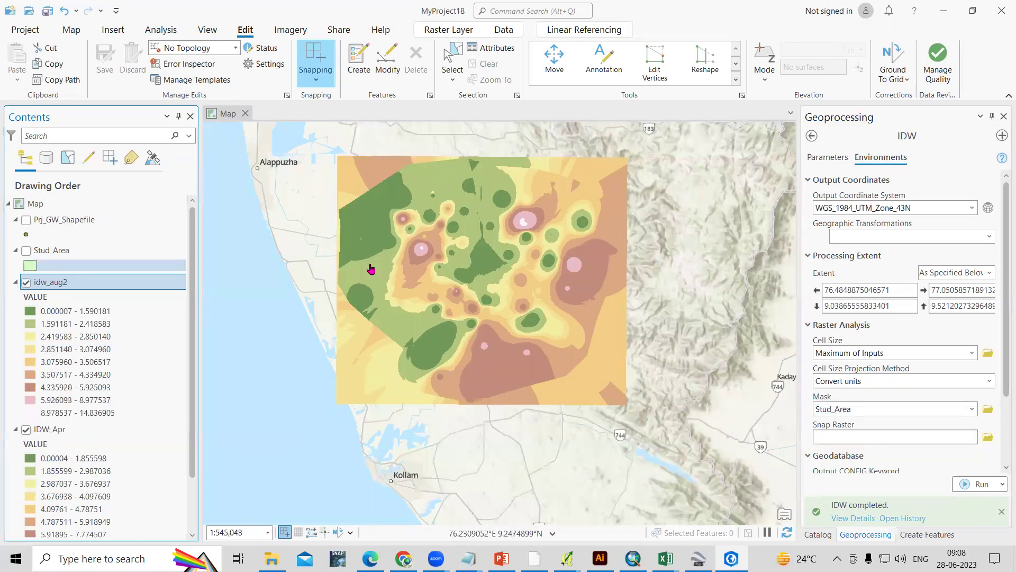
scroll(432, 143, up, 1)
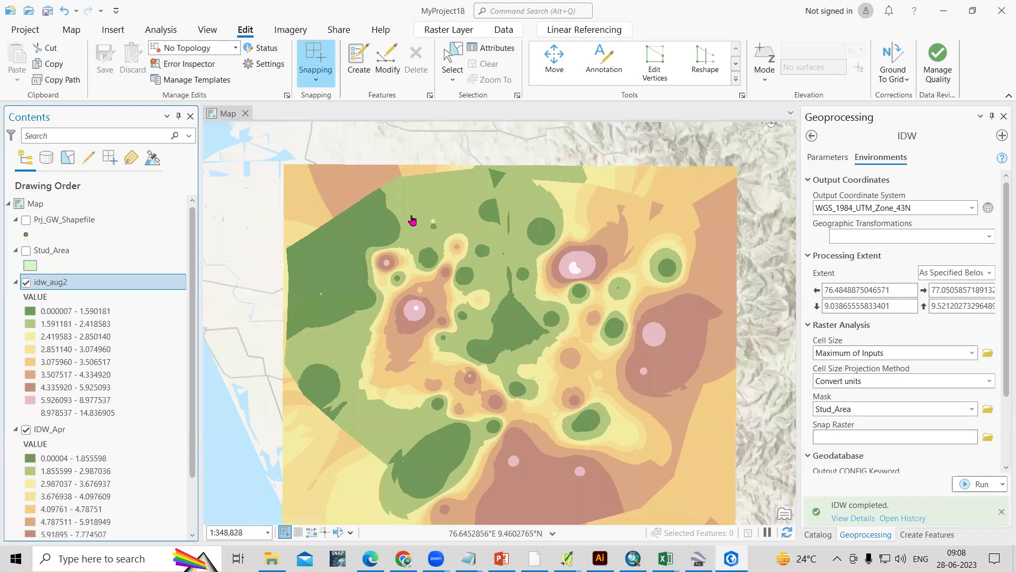
scroll(412, 220, down, 1)
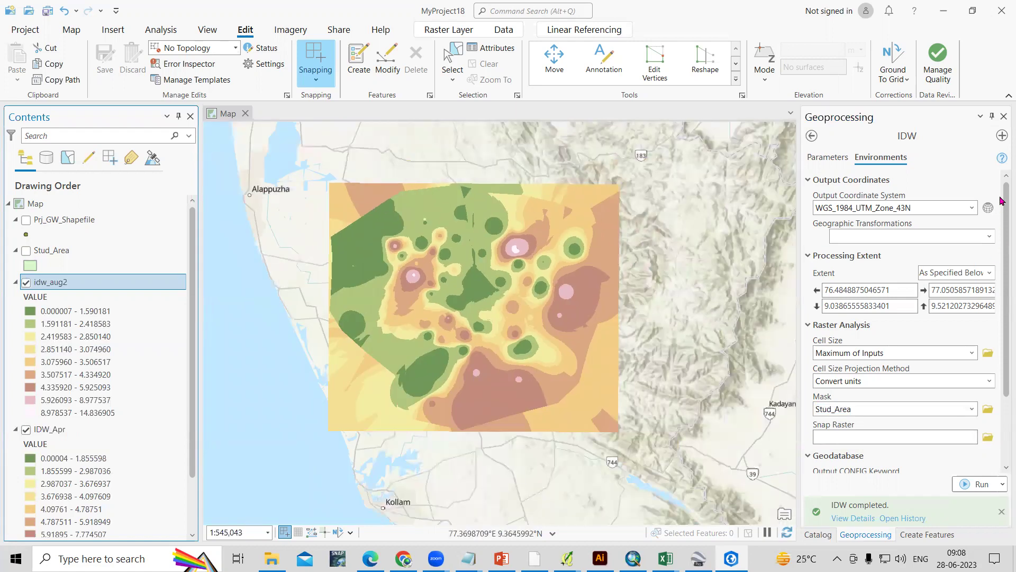
Leave the completed IDW run and reopen the IDW tool from the Interpolation toolset with blank parameters.
click(821, 157)
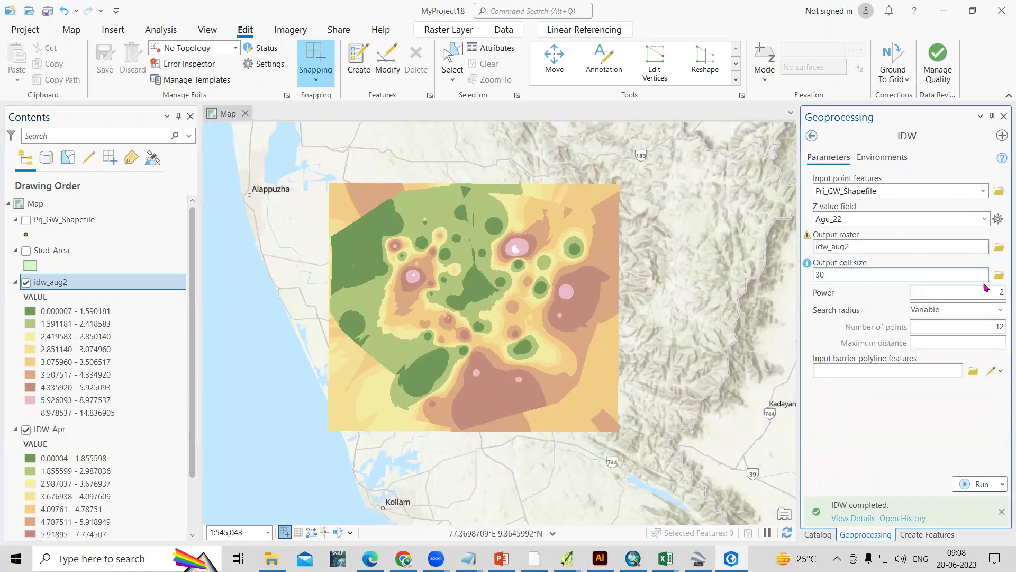
click(811, 136)
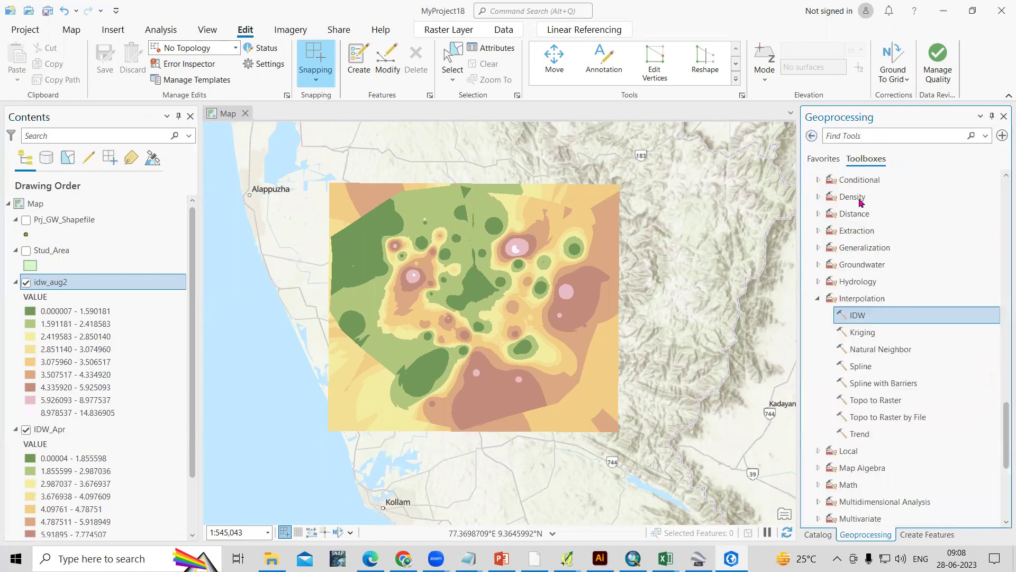
click(889, 318)
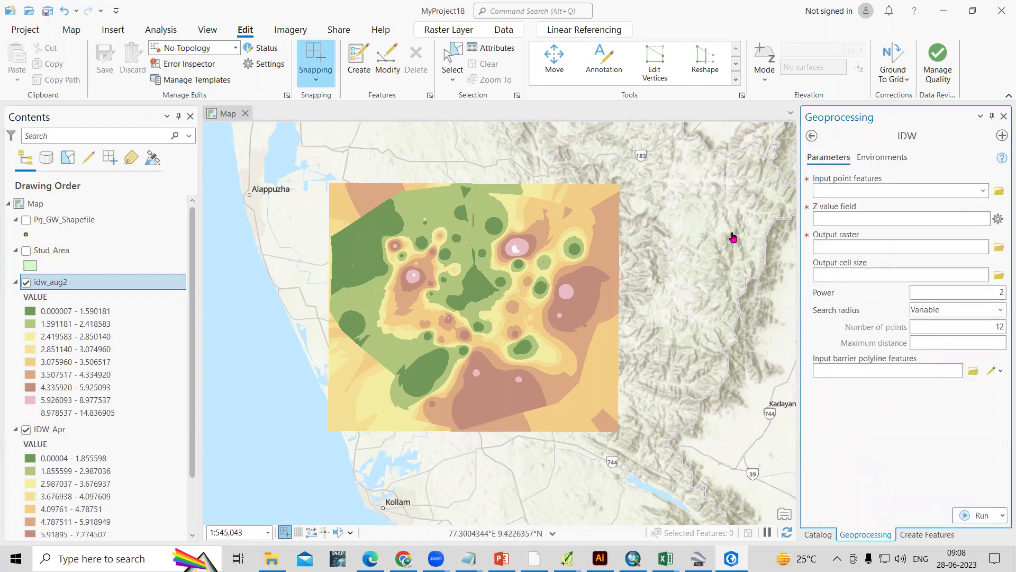
Open the IDW tool's online help, read the introduction and neighborhood diagram in How IDW works, and return to ArcGIS Pro.
key(F1)
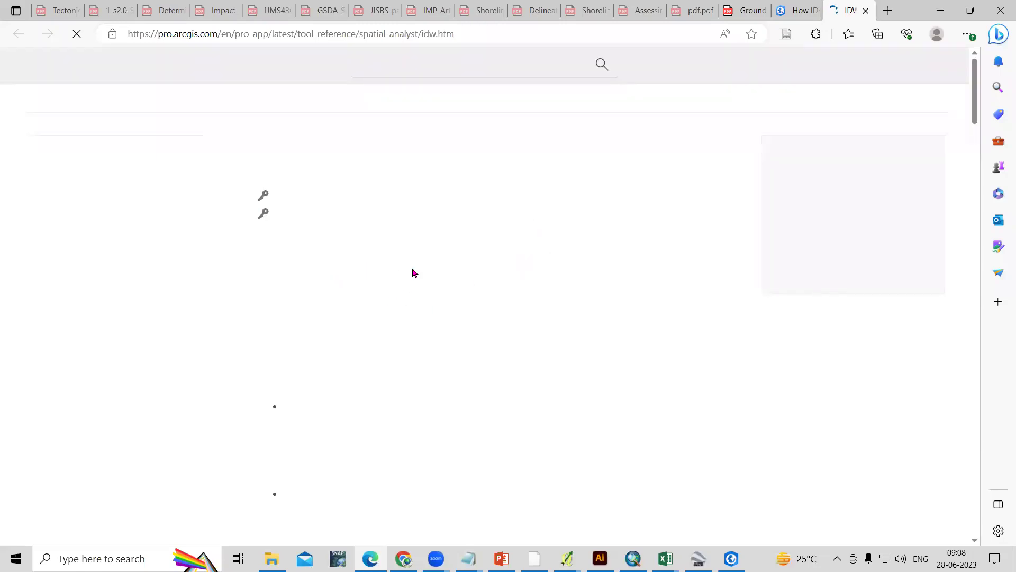
scroll(350, 411, down, 2)
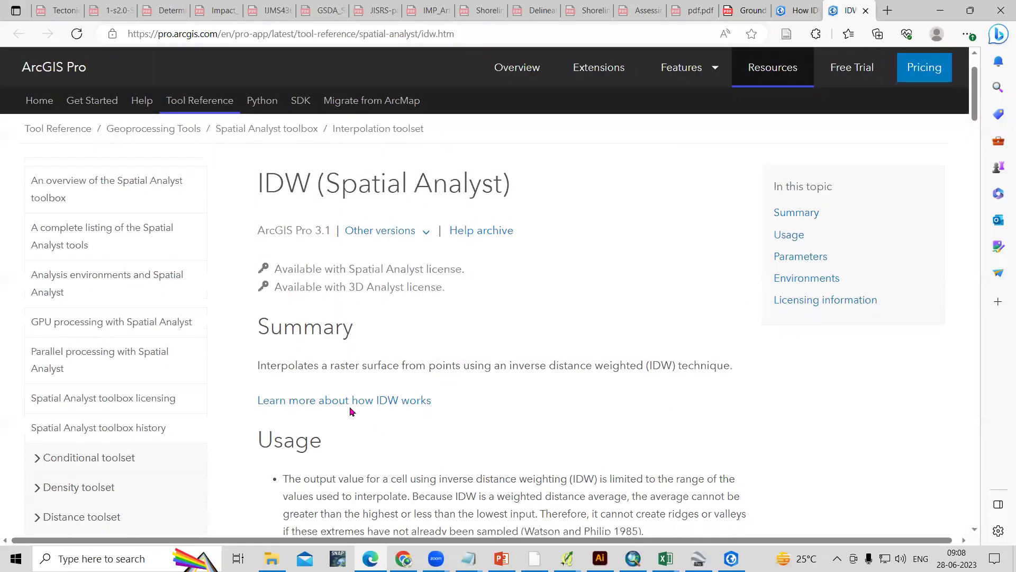
click(356, 401)
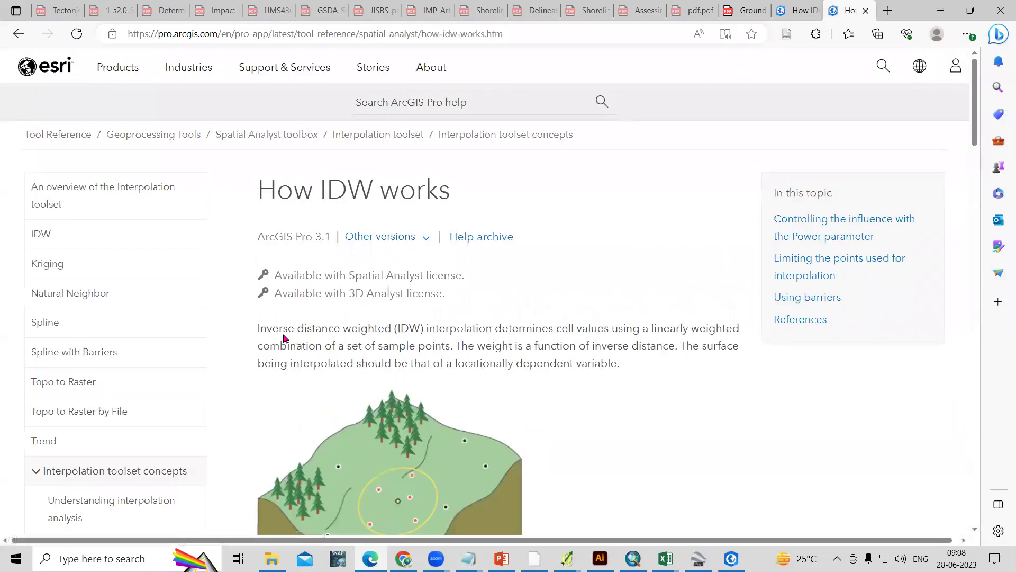
scroll(402, 407, down, 3)
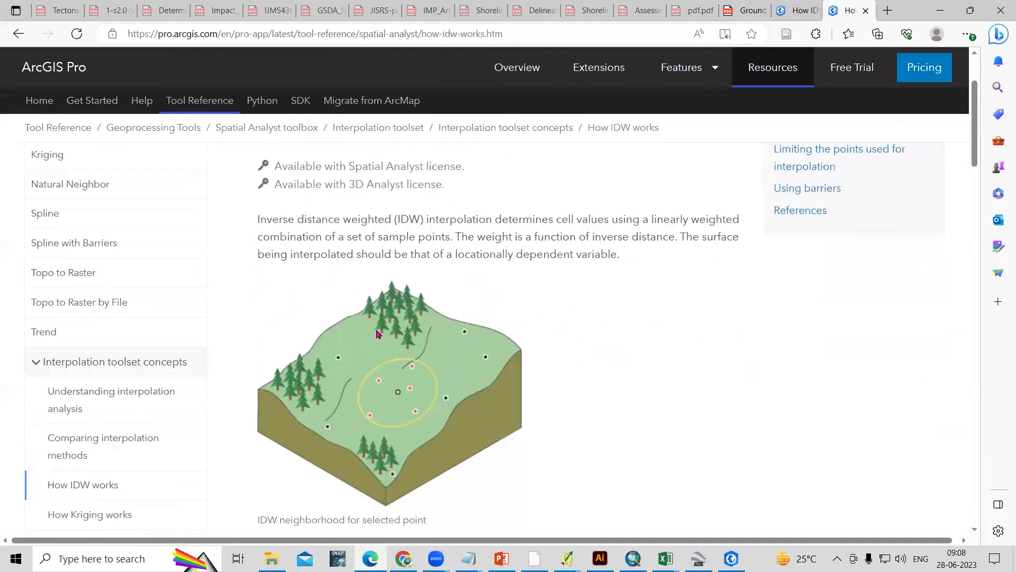
drag(270, 199, 481, 199)
drag(577, 214, 584, 211)
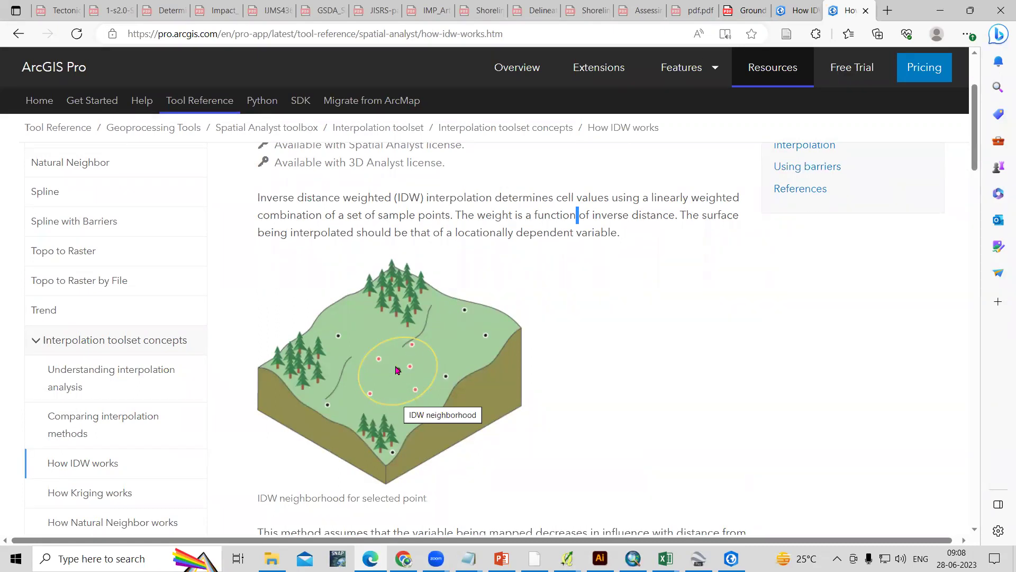
click(940, 11)
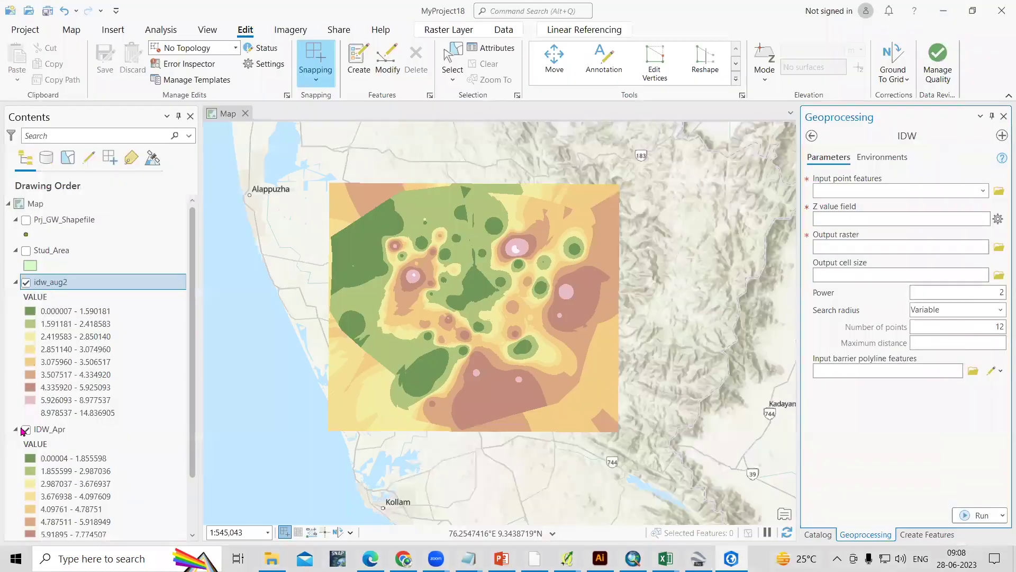
Hide the IDW_Apr and idw_aug2 rasters and show the Prj_GW_Shapefile well points.
click(26, 430)
click(26, 282)
click(25, 220)
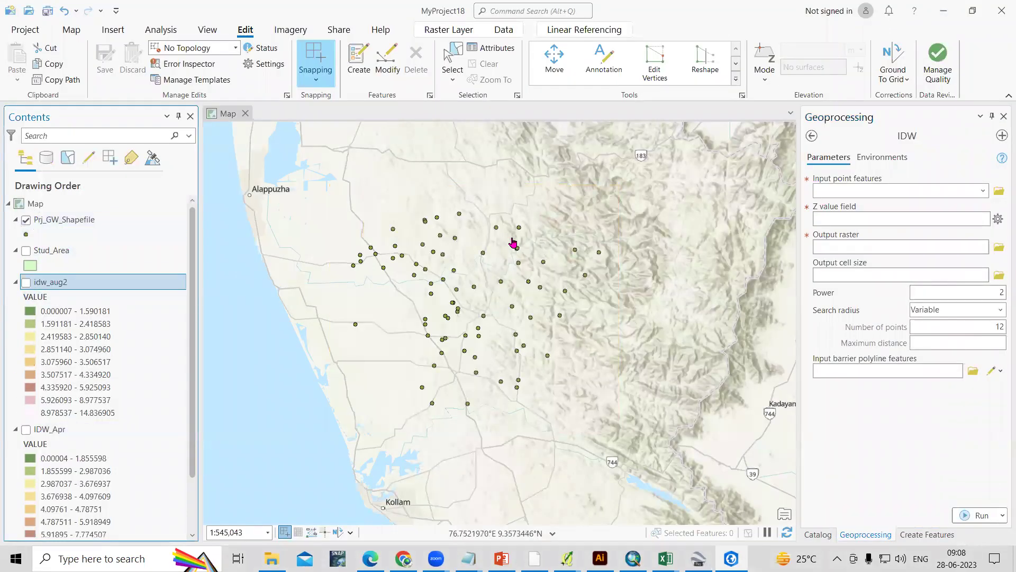
scroll(477, 299, up, 5)
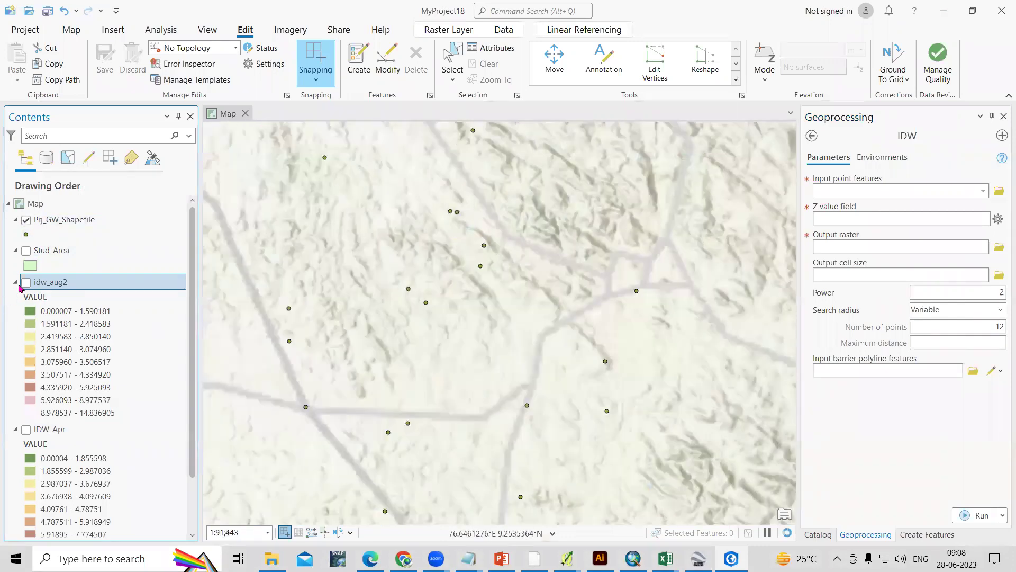
Show the idw_aug2 raster beneath the well points and examine the interpolated zones around the wells.
click(25, 282)
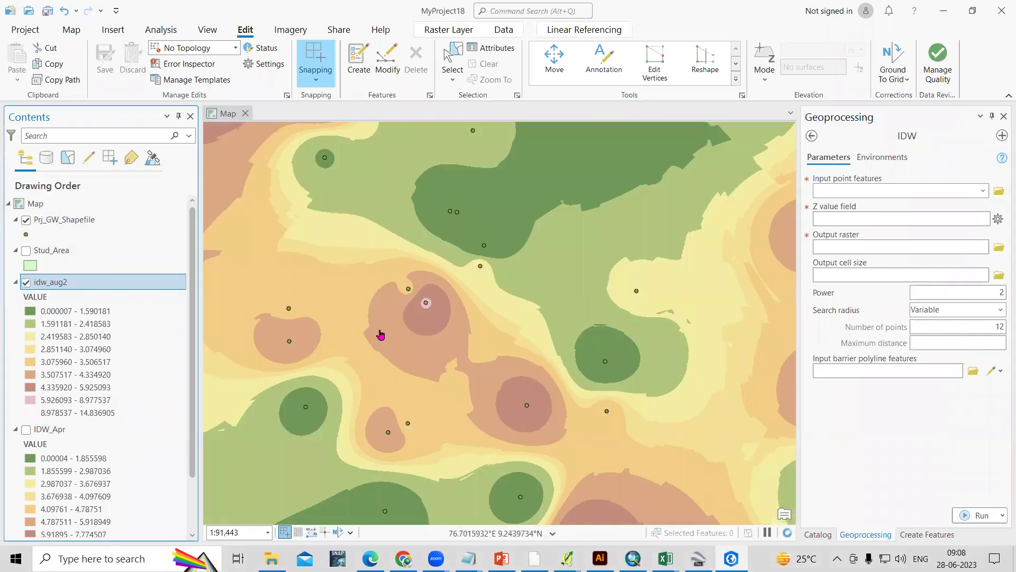
scroll(391, 249, down, 2)
scroll(440, 295, down, 3)
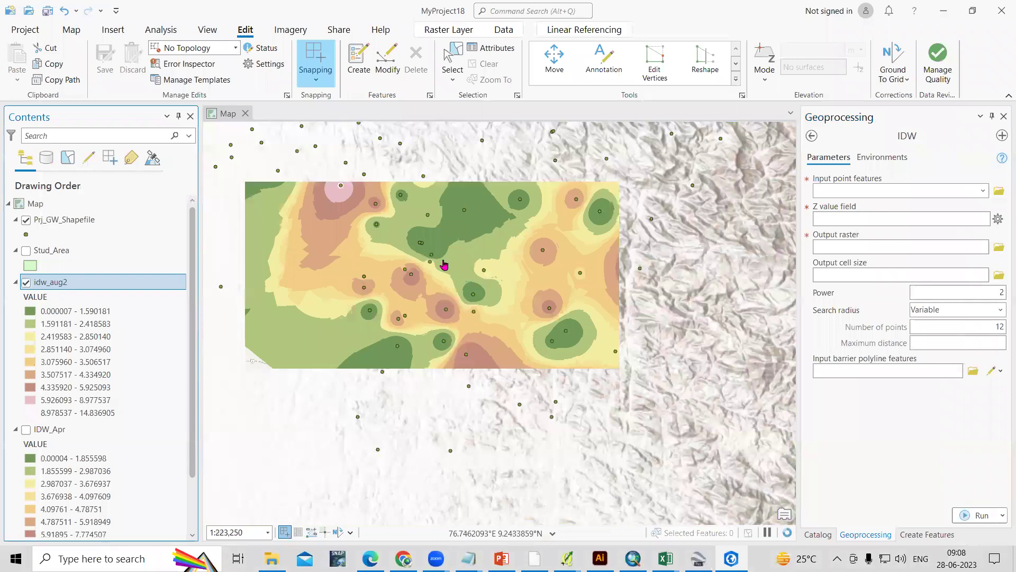
scroll(499, 370, down, 1)
scroll(475, 286, up, 1)
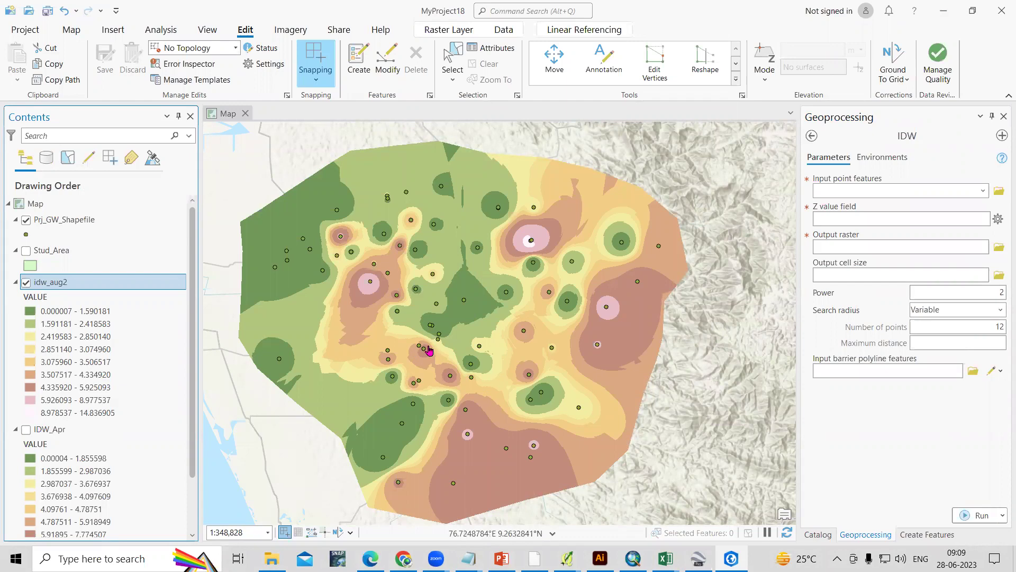
Switch to the Groundwater_LEVEL_CSV workbook in Excel to review the monthly well levels, and return to ArcGIS Pro.
mouse_move(665, 558)
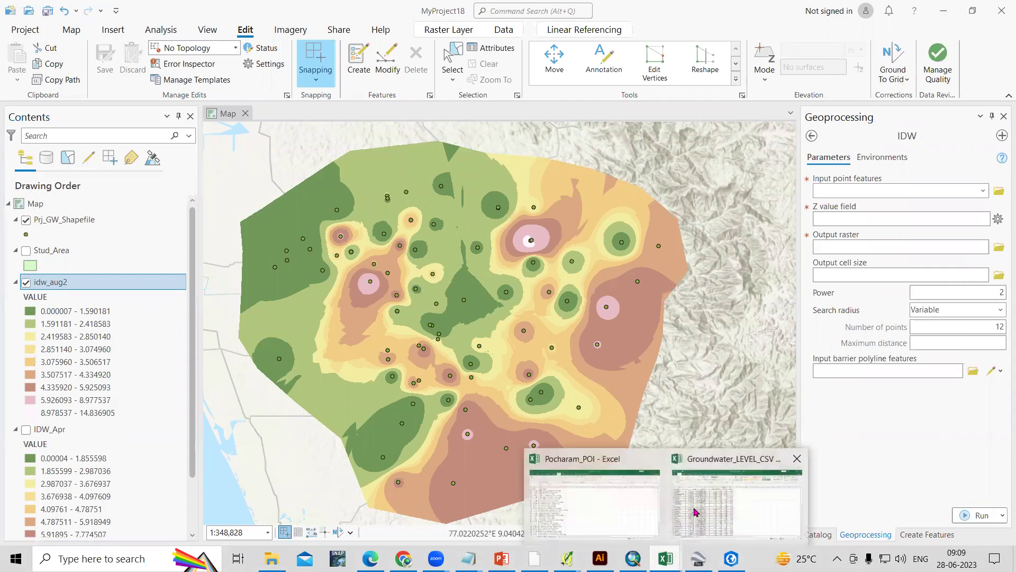
click(695, 512)
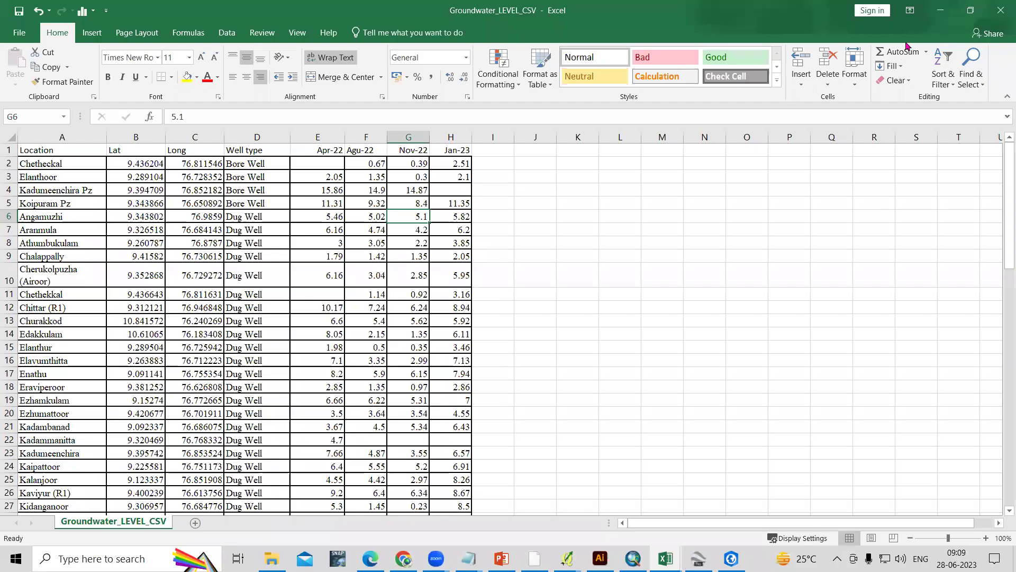
click(935, 12)
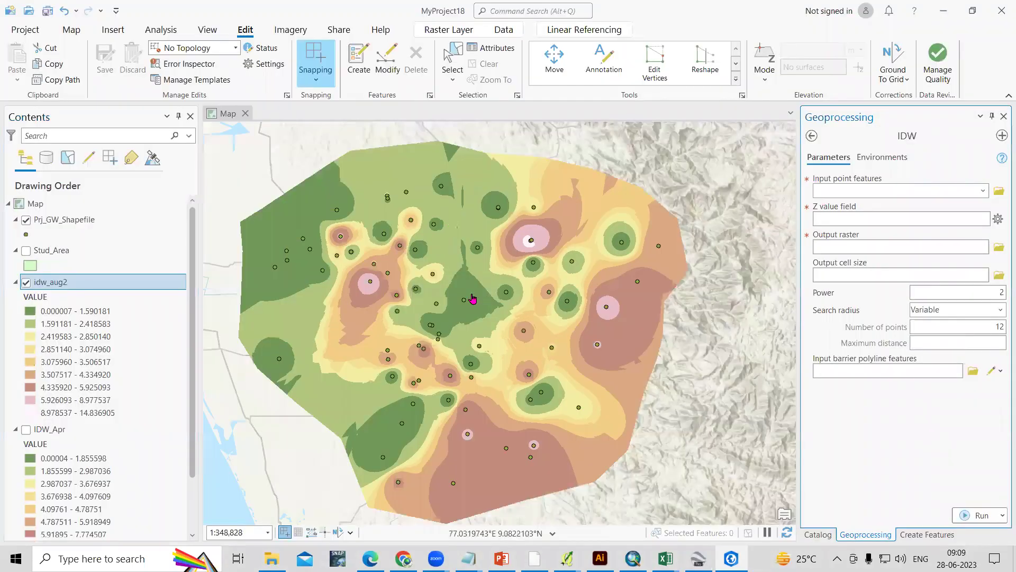